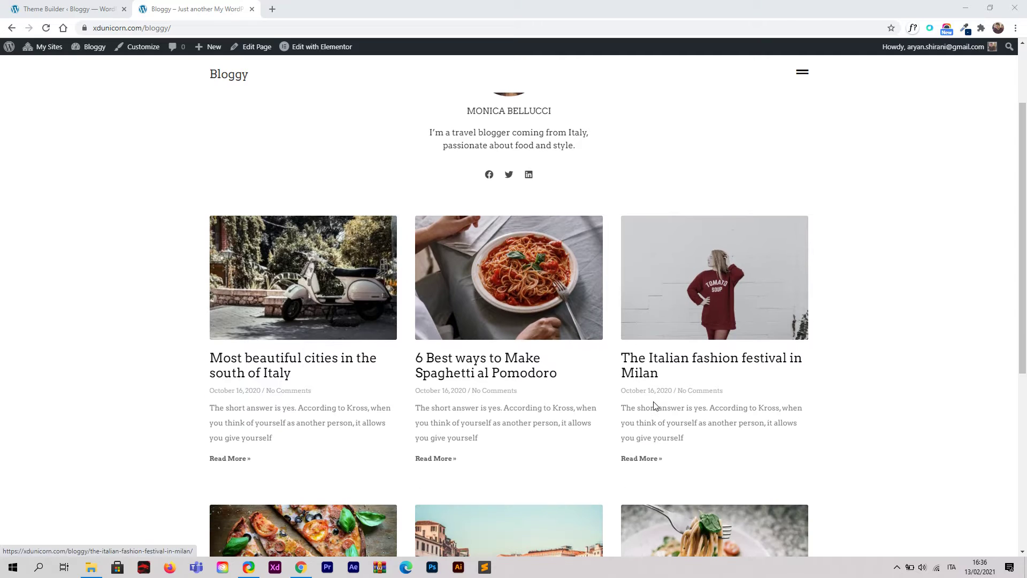
# Look through the demo blog's home page and its article on making Spaghetti al Pomodoro.
pyautogui.scroll(-6, 653, 406)
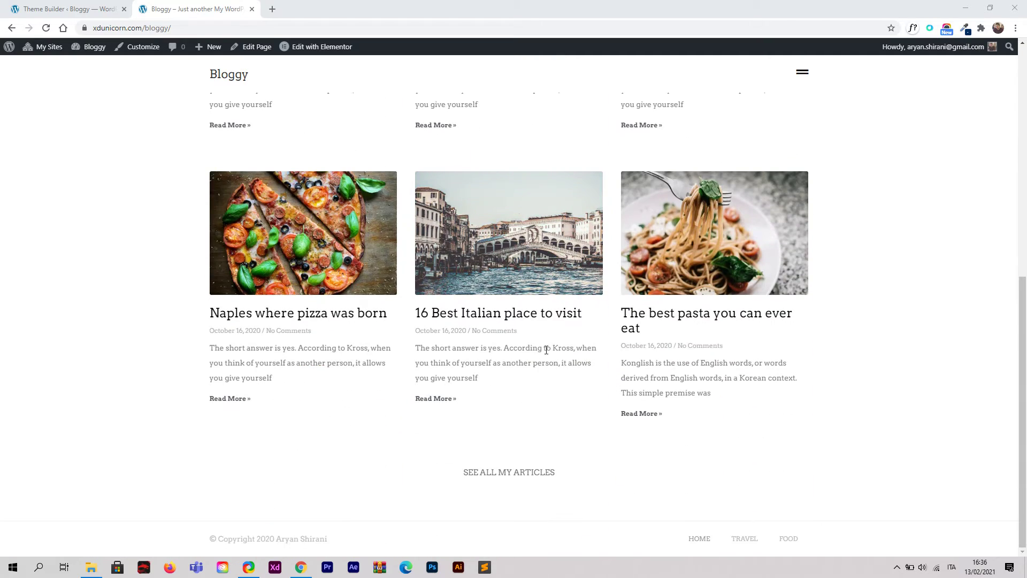
pyautogui.scroll(8, 546, 350)
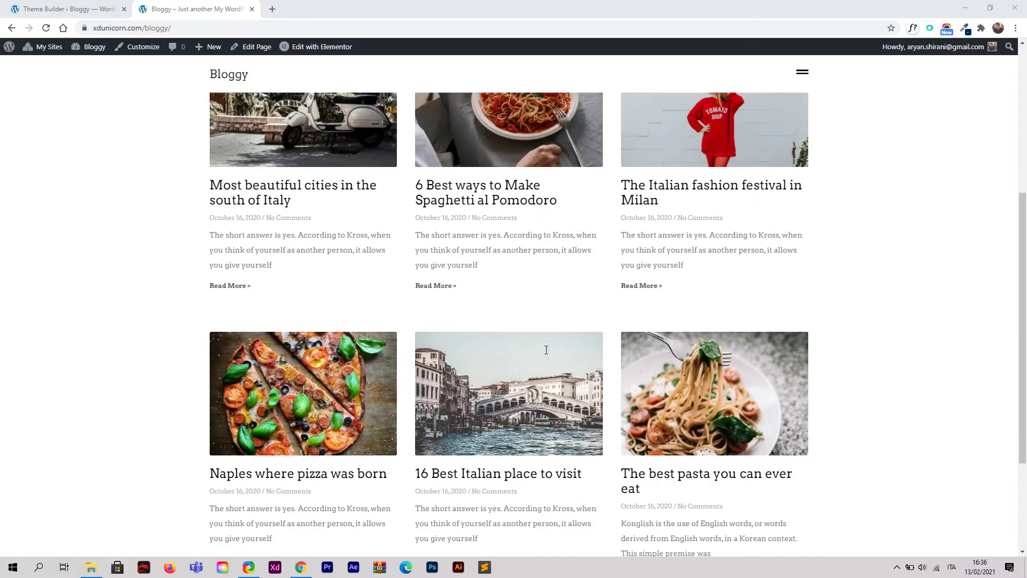
pyautogui.click(546, 351)
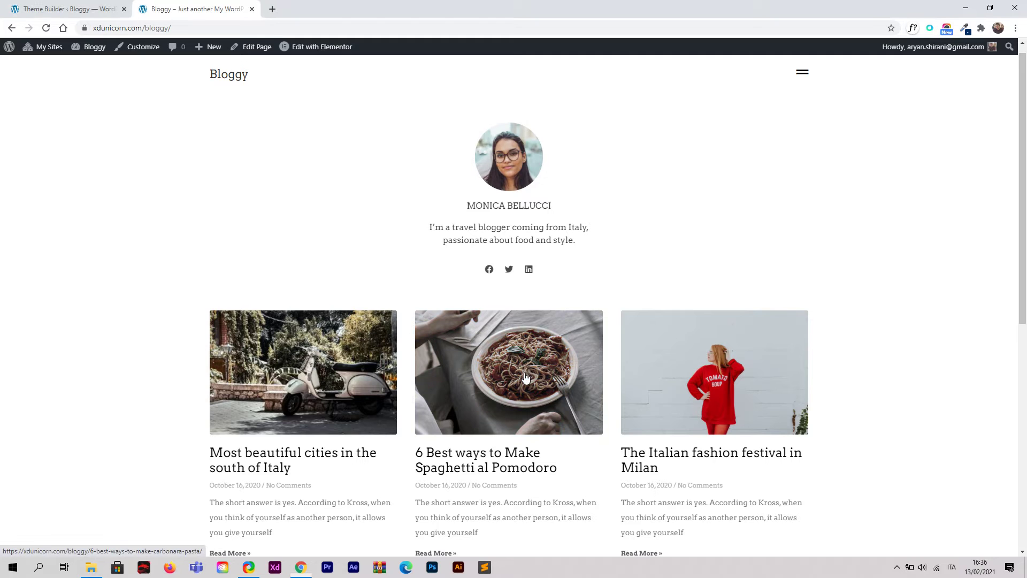
pyautogui.scroll(-14, 526, 365)
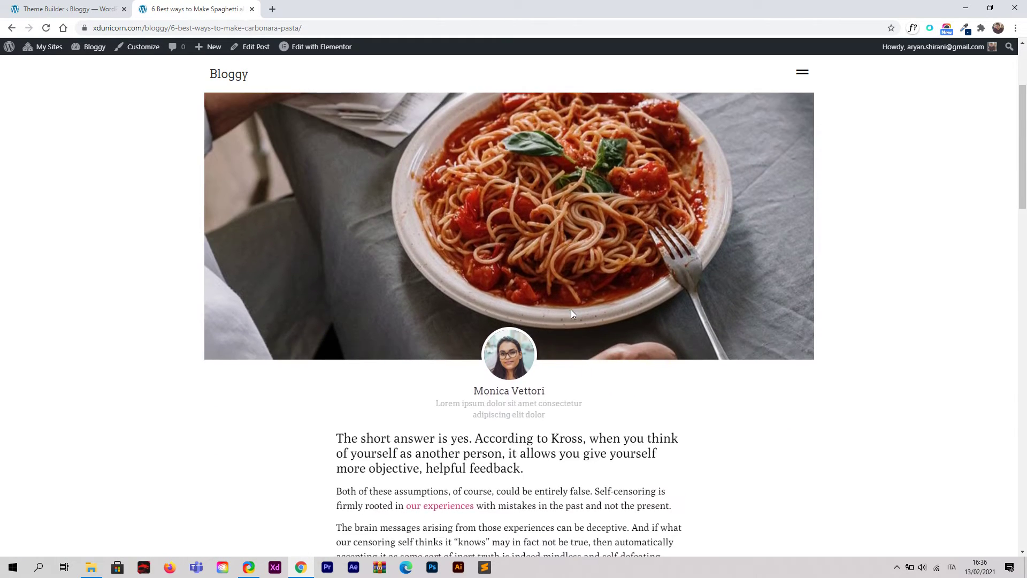
pyautogui.scroll(-7, 526, 278)
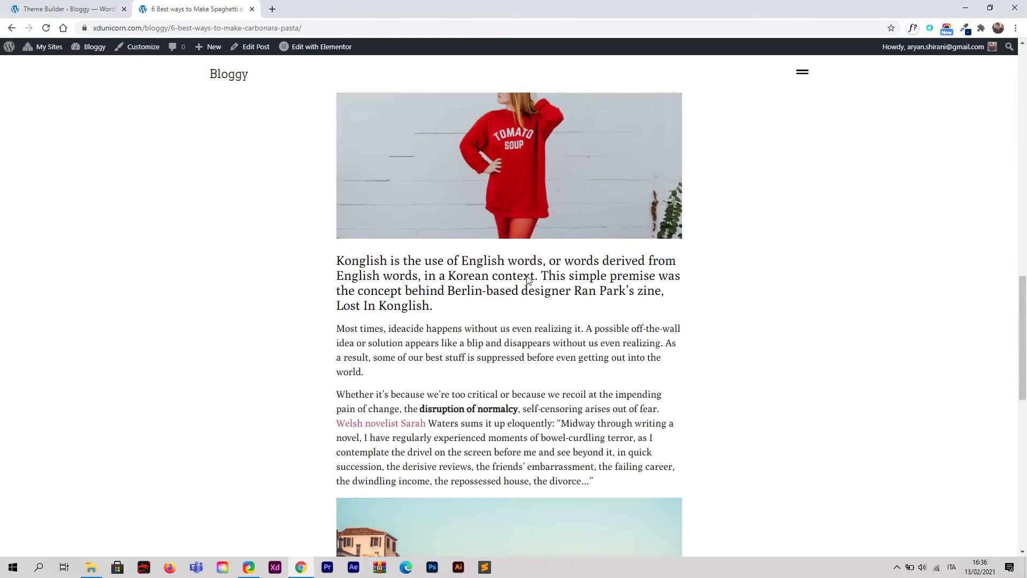
pyautogui.scroll(20, 830, 385)
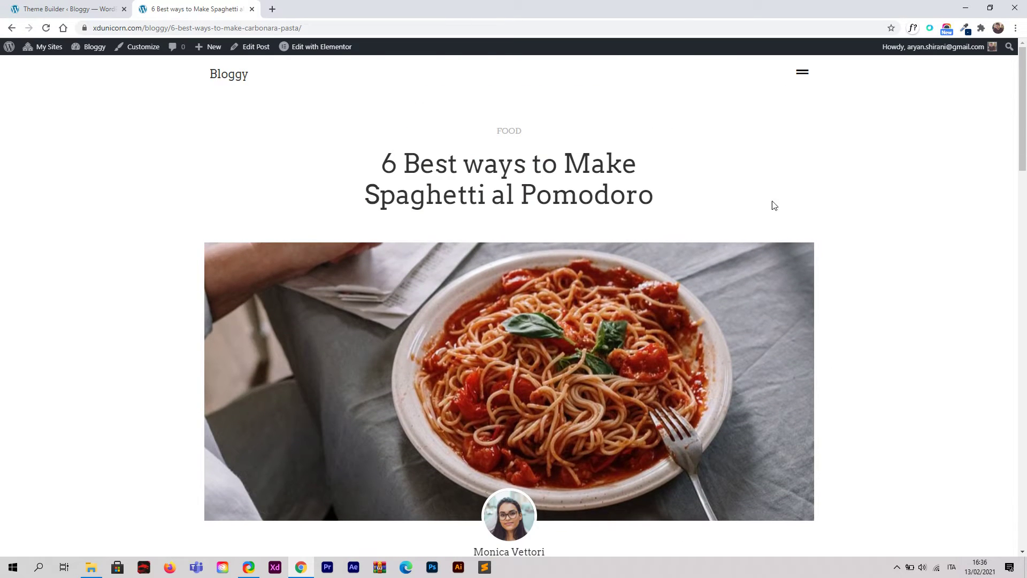
# View the demo blog's full-screen navigation and its Food category page.
pyautogui.click(802, 74)
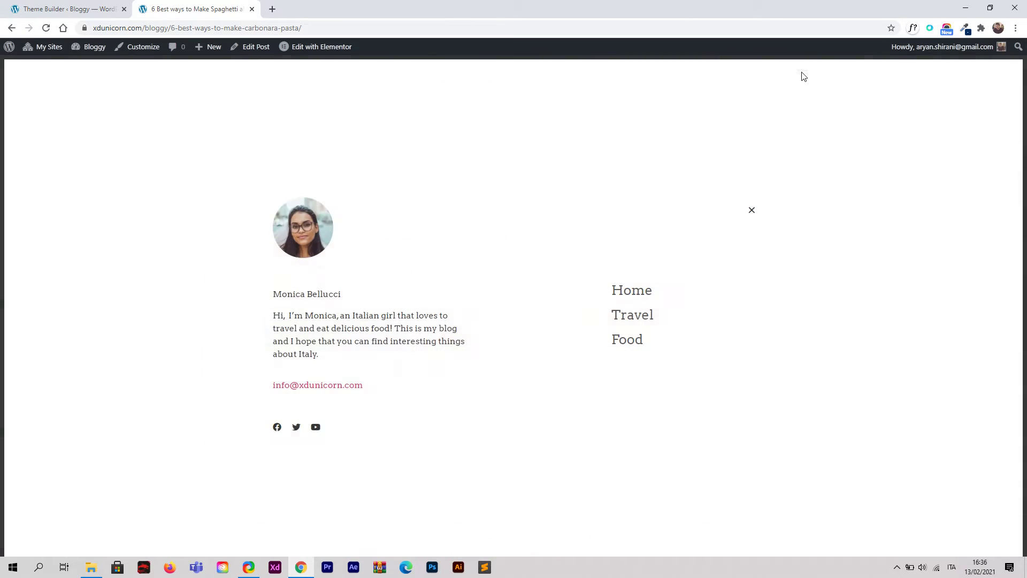
pyautogui.click(637, 339)
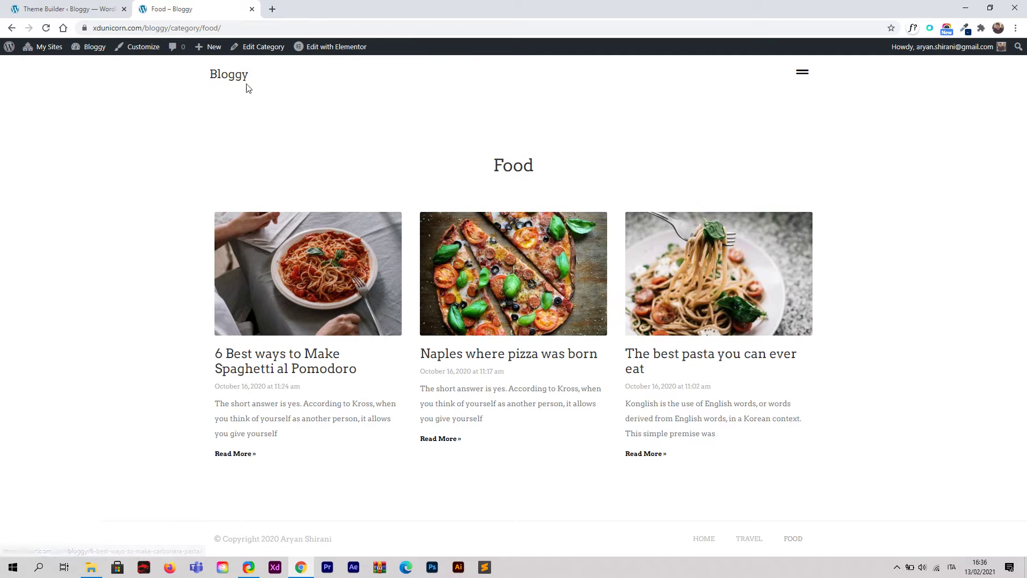
pyautogui.click(355, 218)
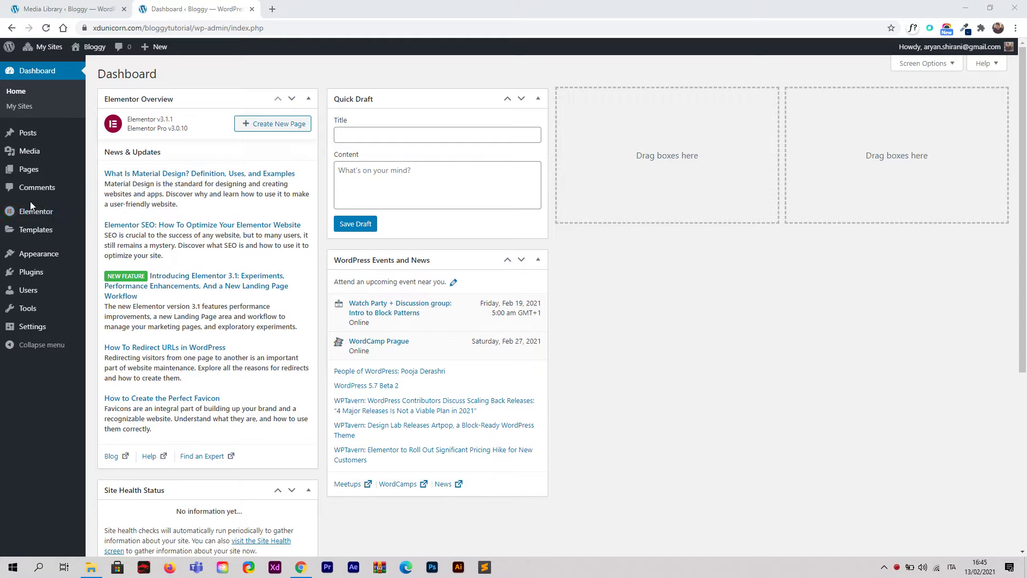
# Check the tutorial site's active theme and its list of posts in the dashboard.
pyautogui.moveTo(32, 240)
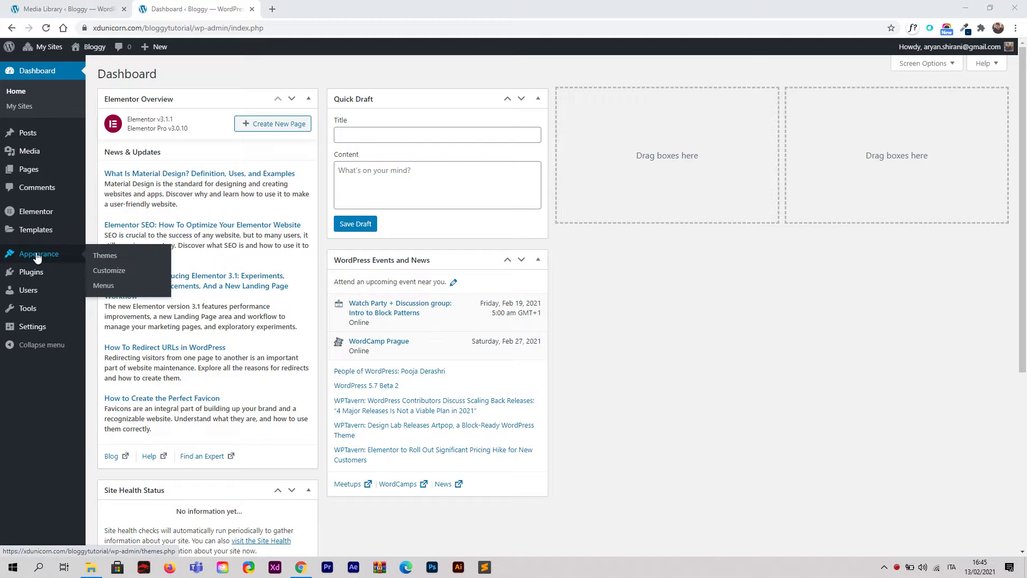
pyautogui.moveTo(41, 257)
pyautogui.click(105, 255)
pyautogui.click(108, 260)
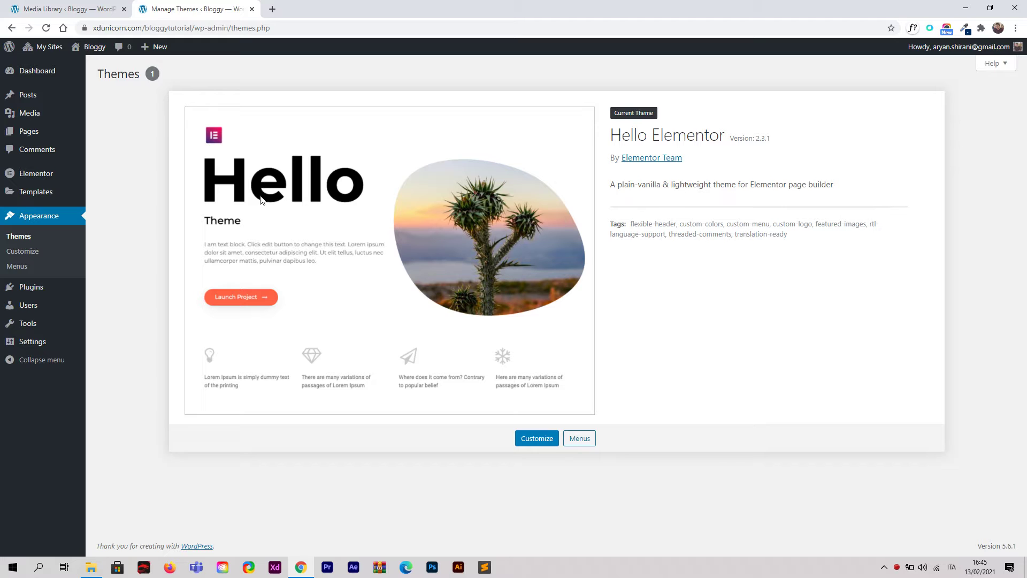
pyautogui.click(48, 99)
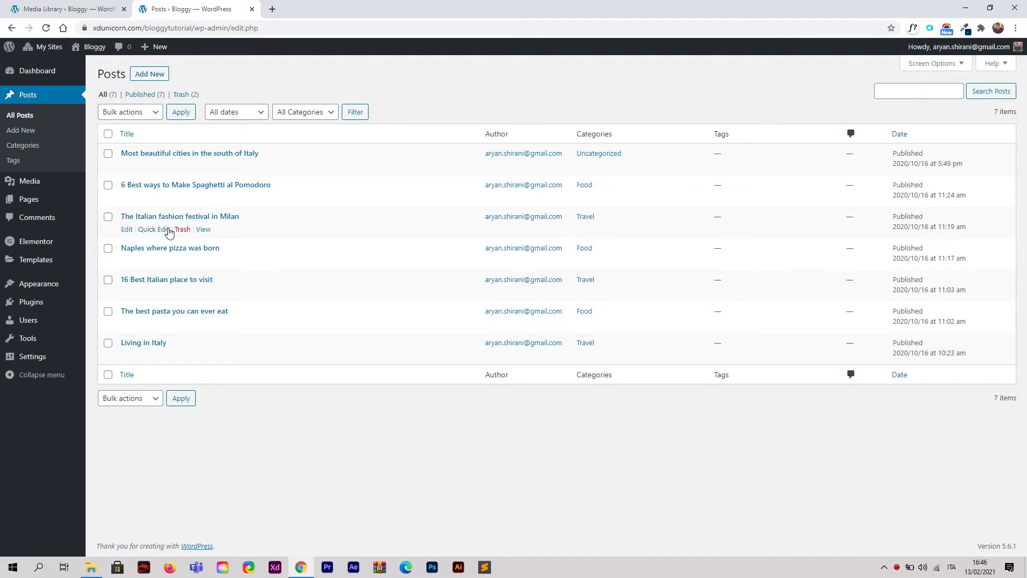
# Import the Bloggy.zip archive into the saved Elementor templates and review the imported template list.
pyautogui.moveTo(38, 245)
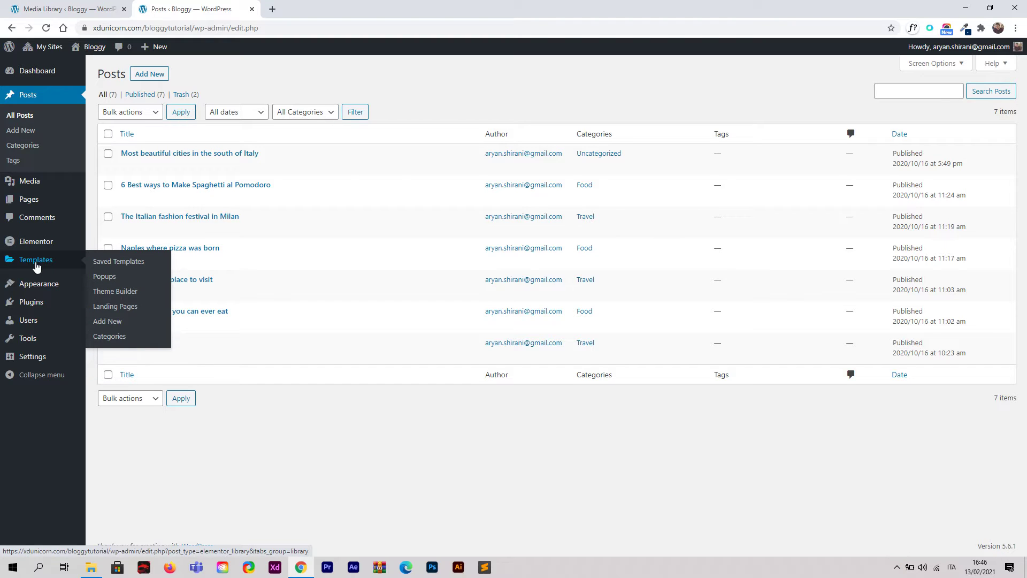
pyautogui.click(37, 267)
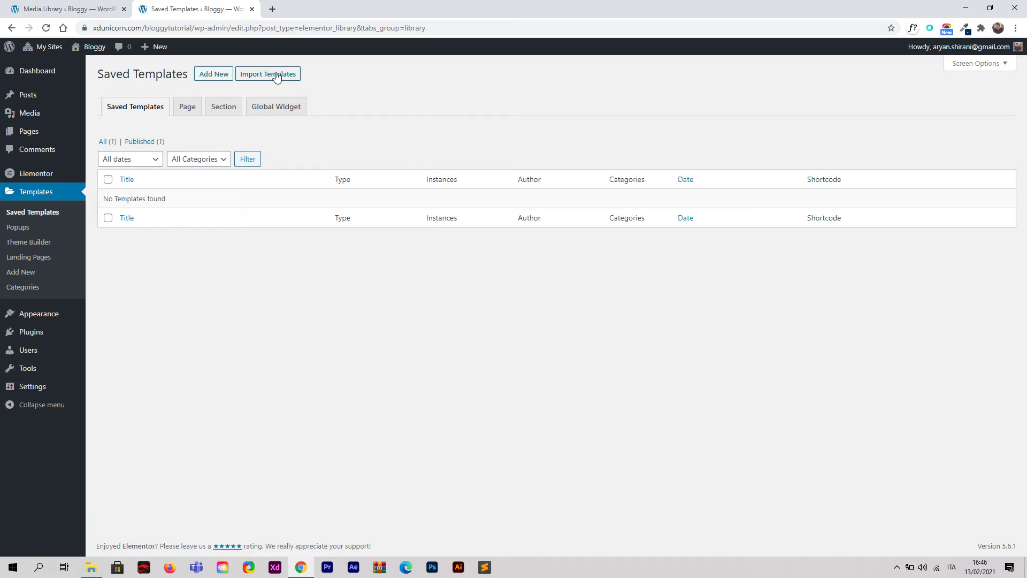
pyautogui.click(271, 77)
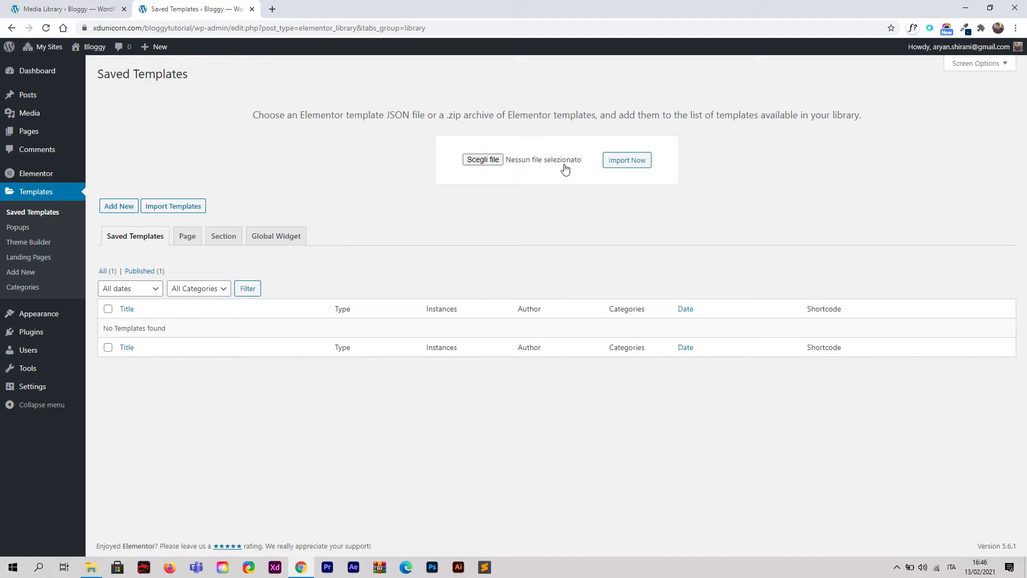
pyautogui.click(307, 560)
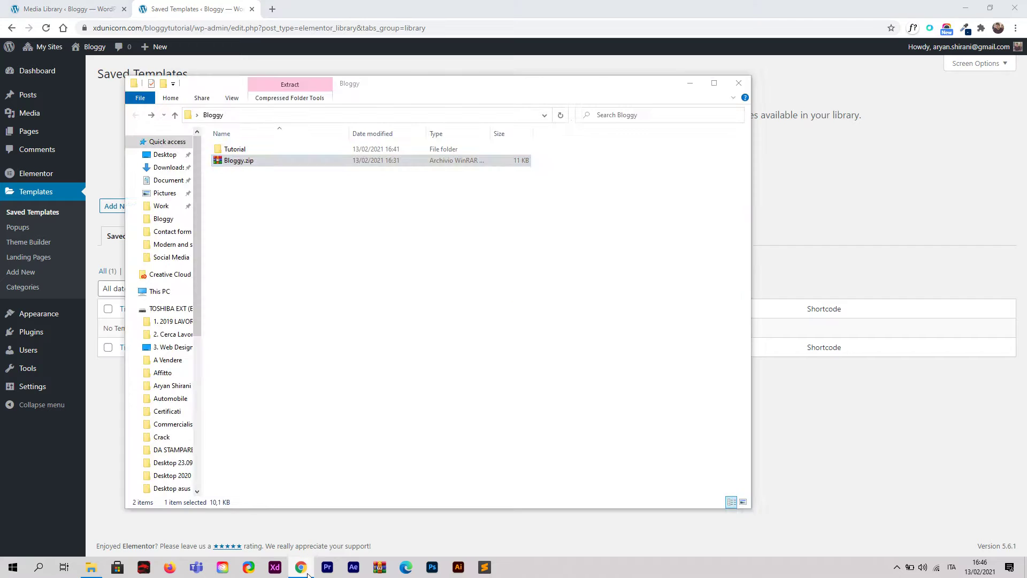
pyautogui.moveTo(252, 163); pyautogui.dragTo(497, 155)
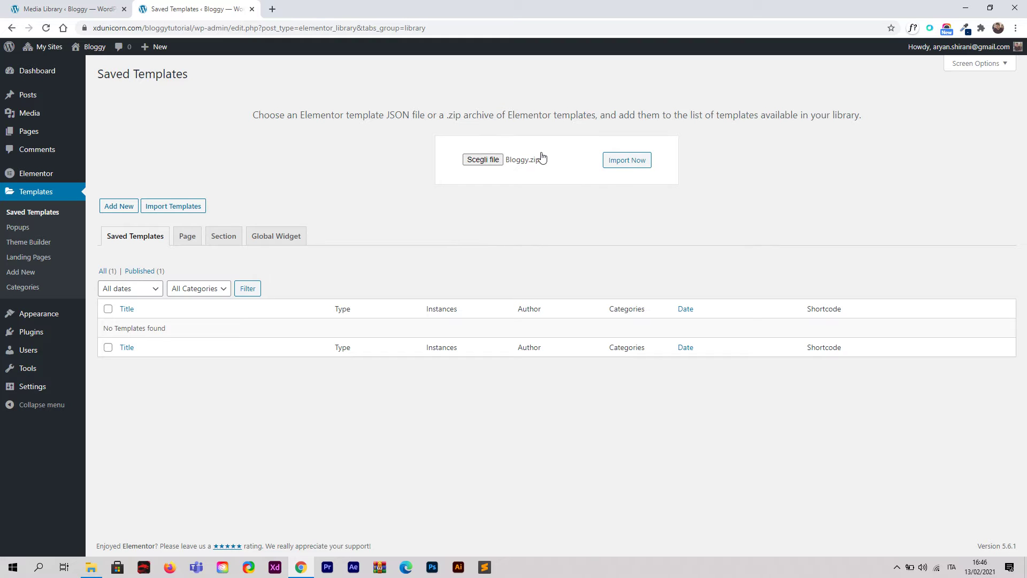
pyautogui.click(623, 162)
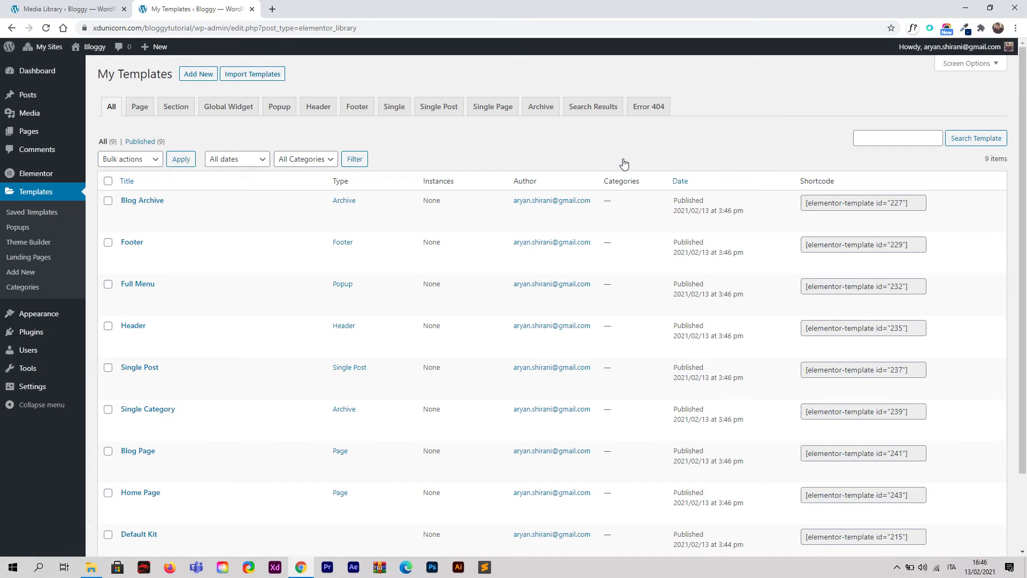
pyautogui.scroll(-2, 615, 162)
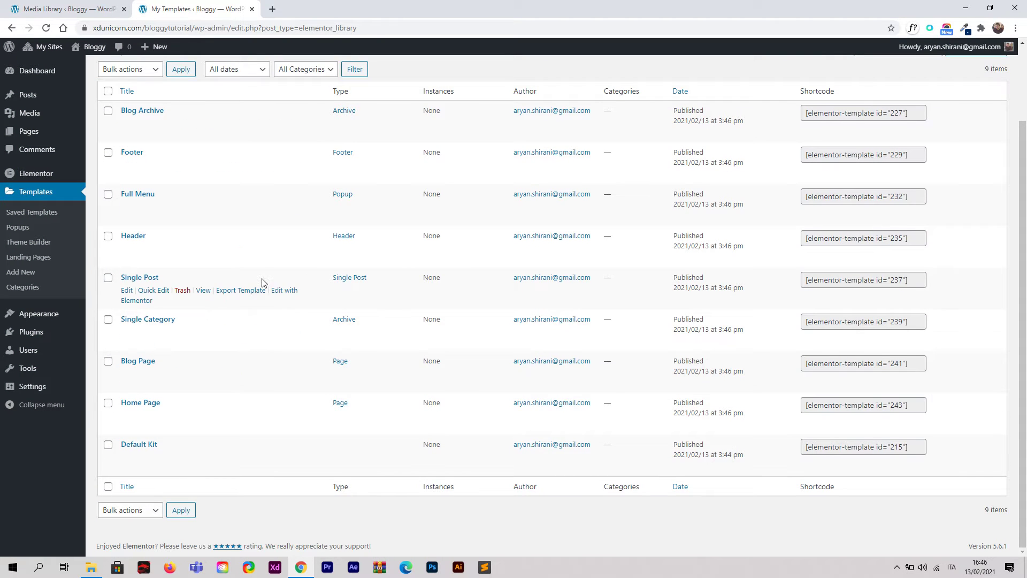
pyautogui.scroll(1, 258, 286)
pyautogui.scroll(1, 258, 283)
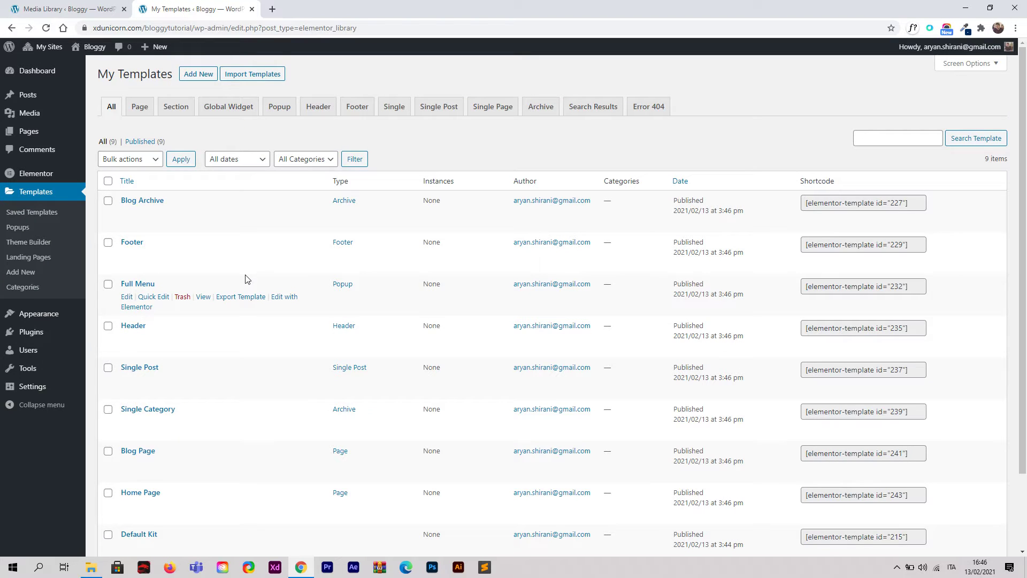
# View the tutorial site's front page in a separate tab, and close that tab.
pyautogui.moveTo(91, 47)
pyautogui.rightClick(95, 65)
pyautogui.click(119, 70)
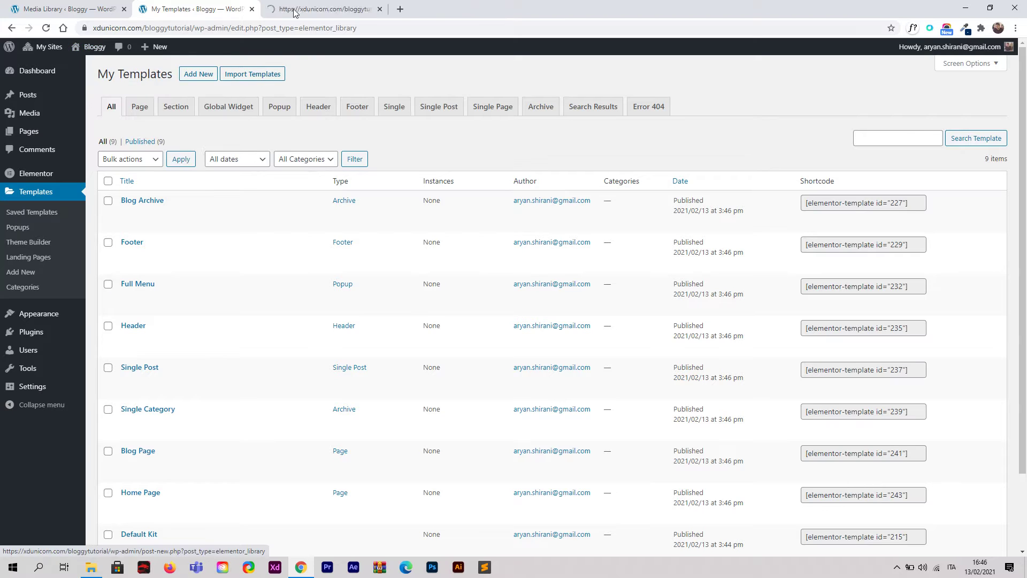
pyautogui.click(321, 9)
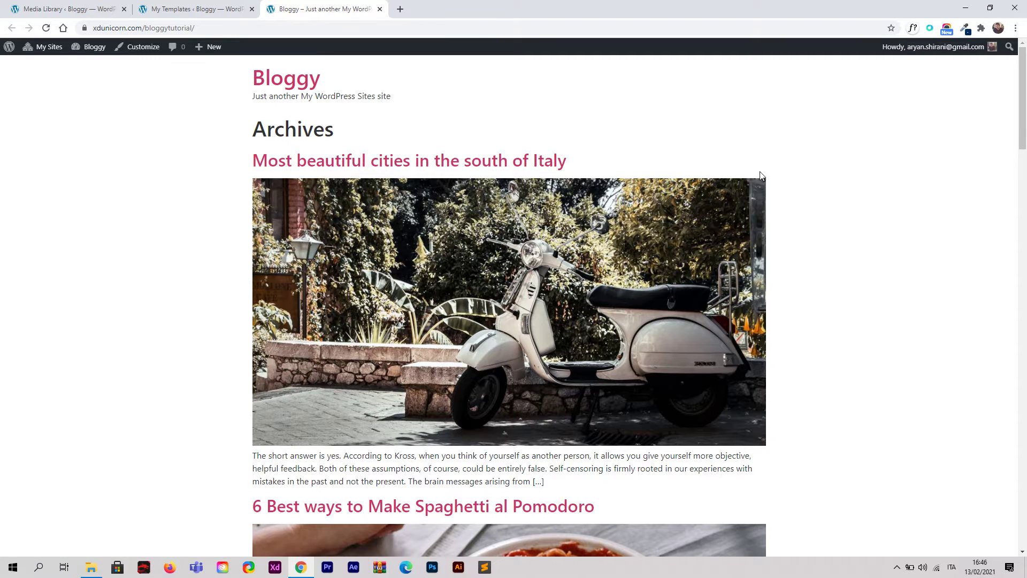
pyautogui.scroll(-5, 470, 214)
pyautogui.scroll(5, 463, 248)
pyautogui.hotkey('ctrl', 'w')
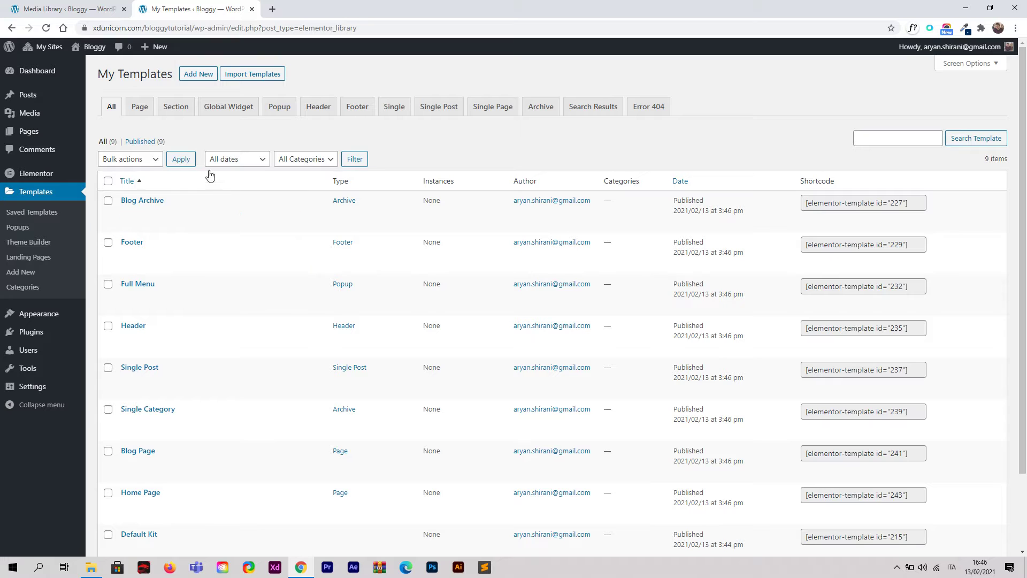
# Create a new page titled Home and open it for editing with Elementor.
pyautogui.moveTo(32, 132)
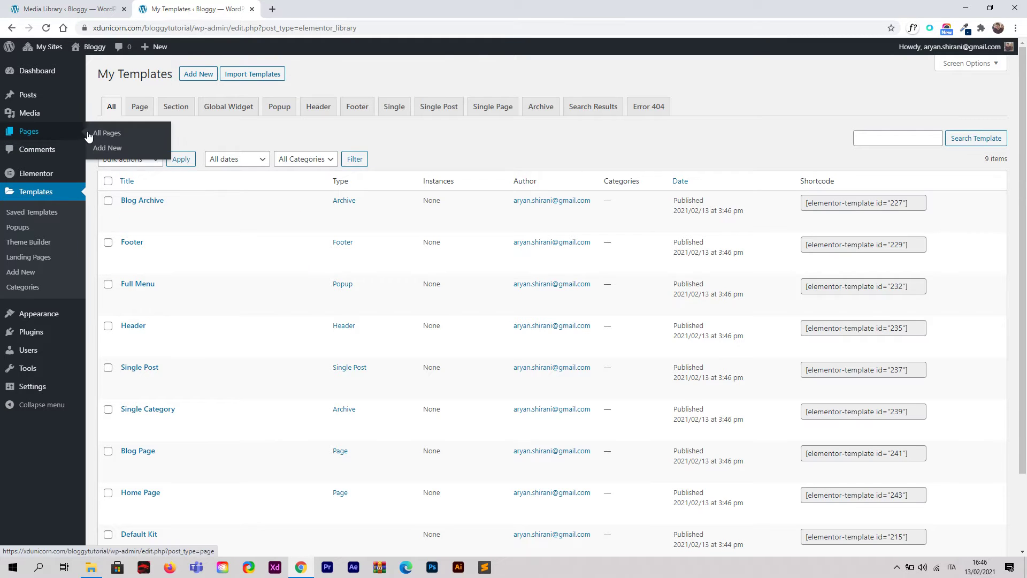
pyautogui.click(99, 131)
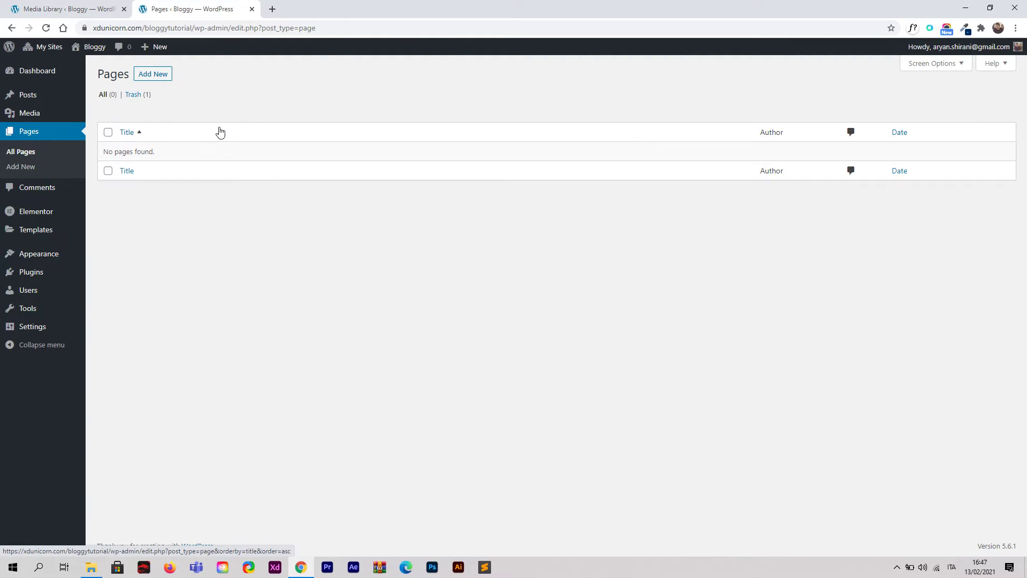
pyautogui.click(160, 76)
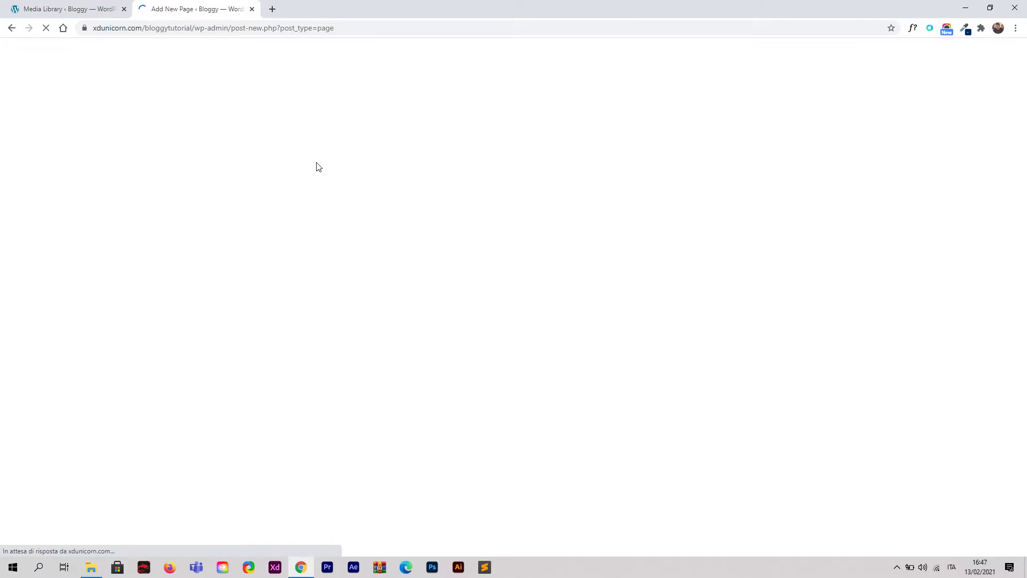
pyautogui.write('H')
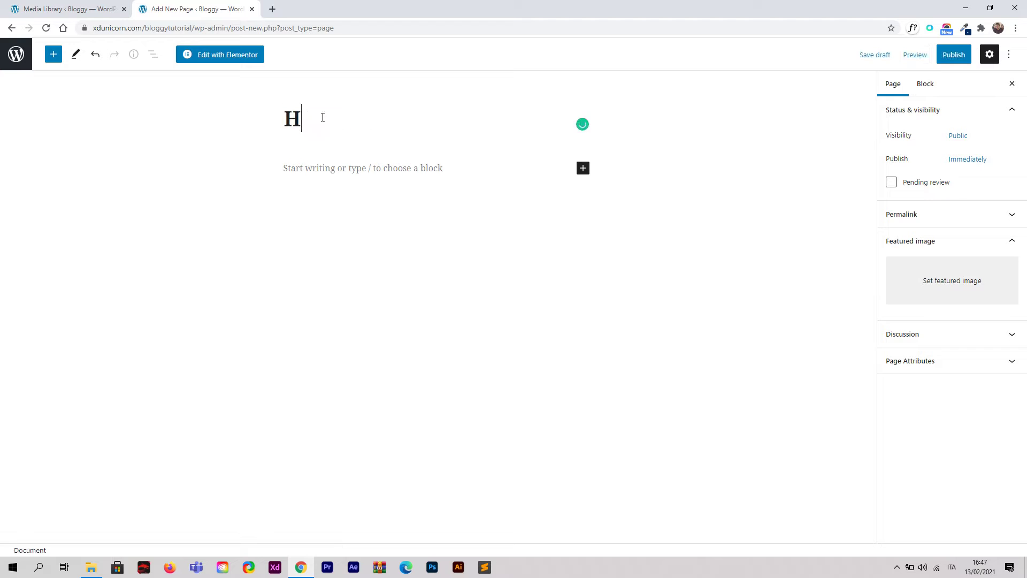
pyautogui.write('ome')
pyautogui.click(226, 54)
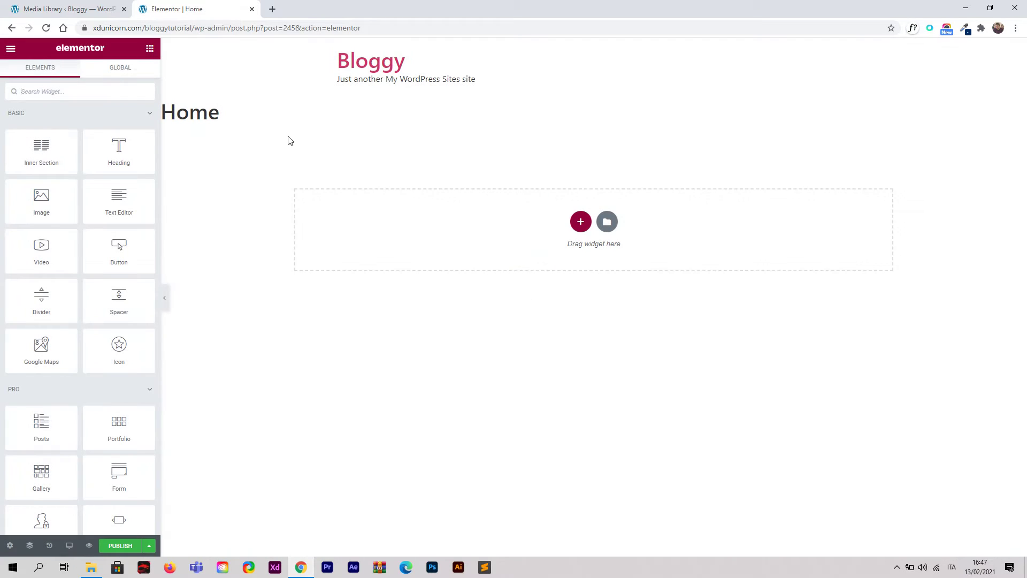
# Switch the Home page to a full-width page layout that keeps the site header.
pyautogui.click(10, 545)
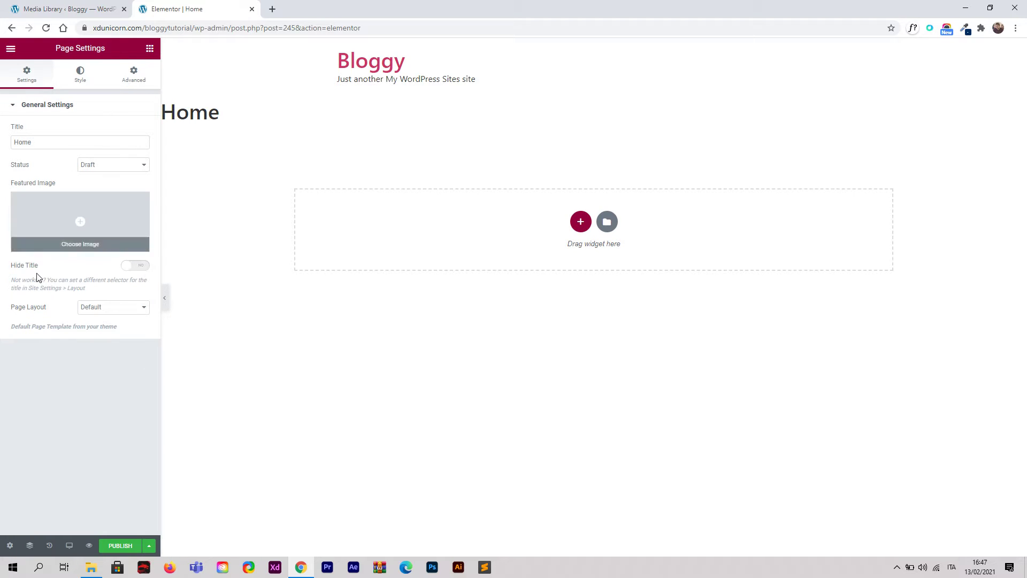
pyautogui.click(107, 309)
pyautogui.click(133, 339)
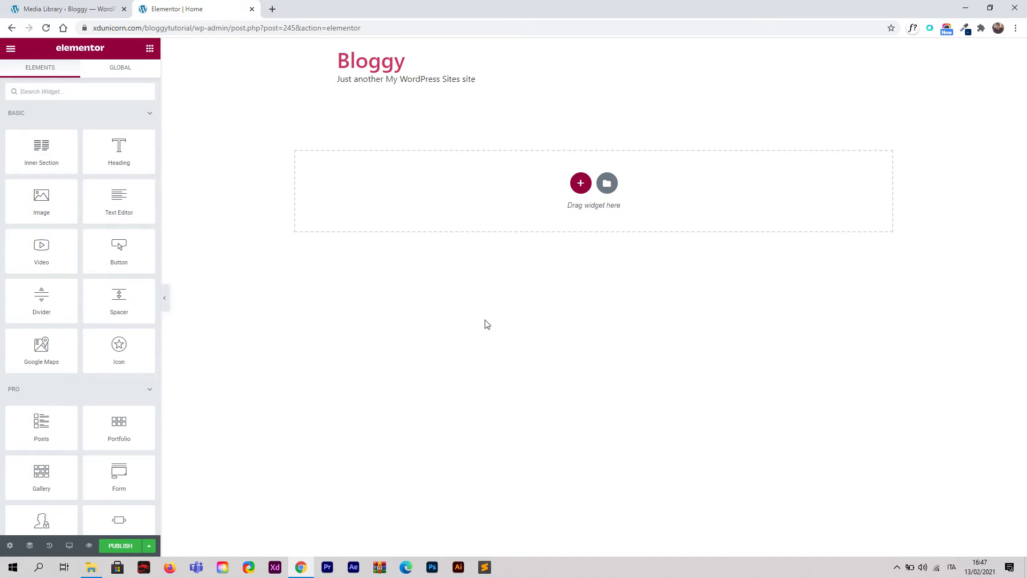
# Insert the saved Home Page template into the page and review the inserted sections.
pyautogui.click(608, 184)
pyautogui.click(559, 100)
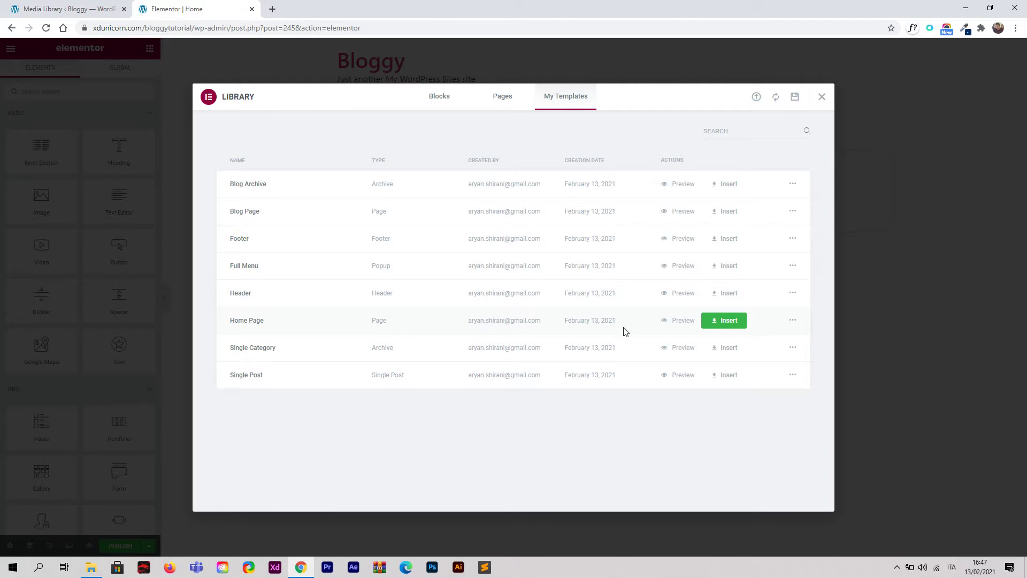
pyautogui.click(726, 322)
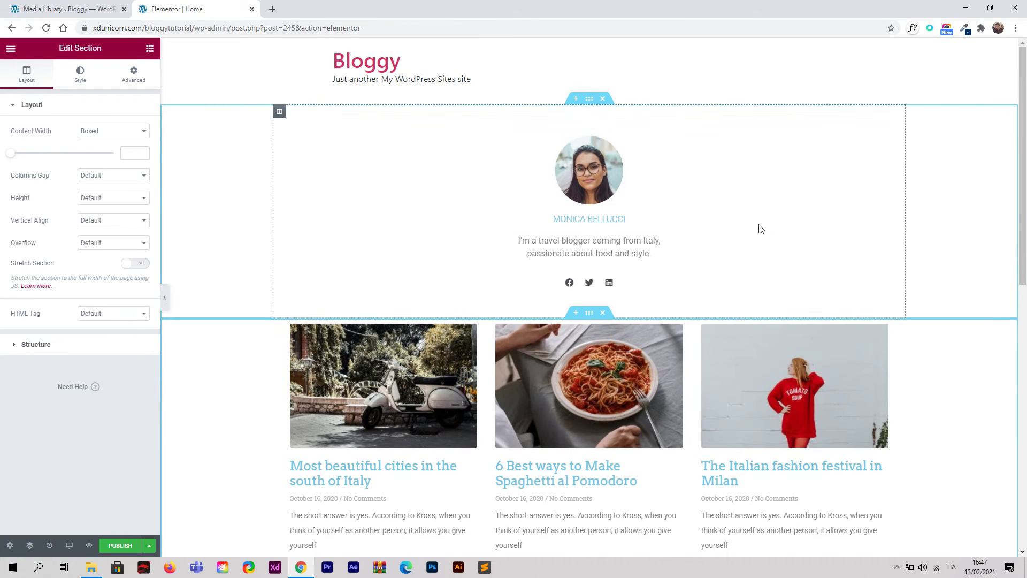
pyautogui.scroll(-3, 758, 235)
pyautogui.scroll(-3, 749, 257)
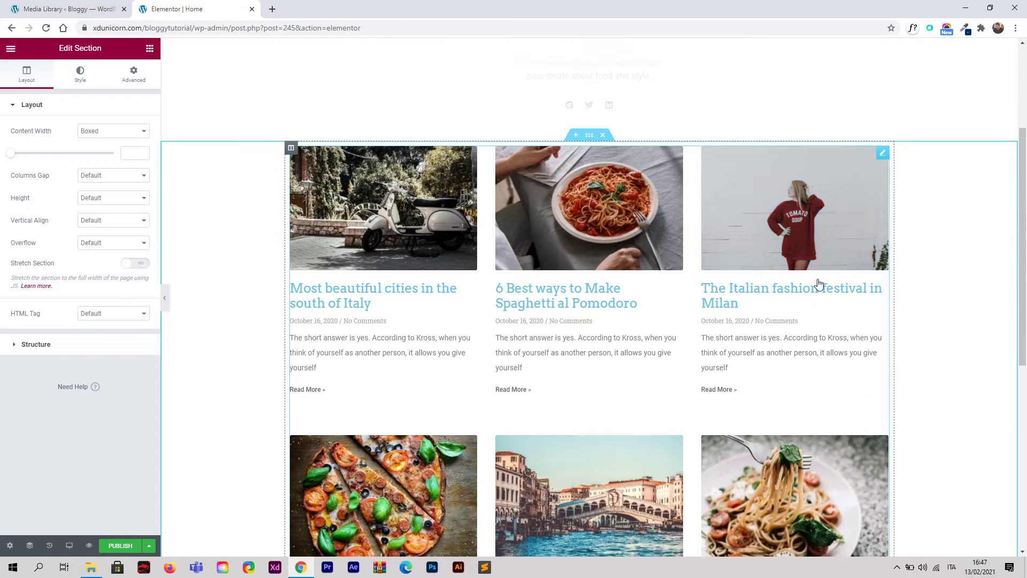
pyautogui.scroll(-3, 596, 353)
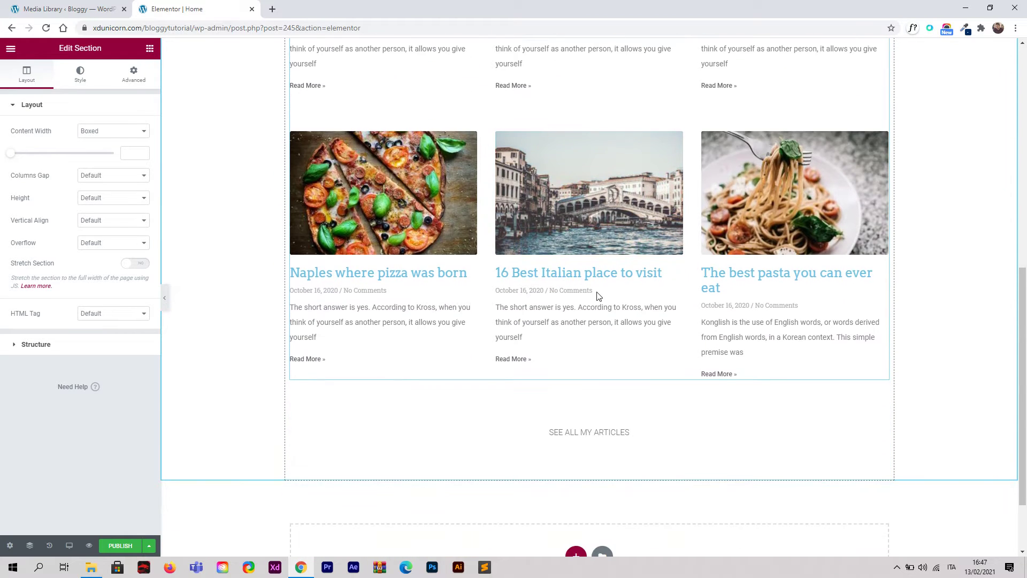
pyautogui.scroll(-2, 597, 295)
pyautogui.scroll(11, 598, 296)
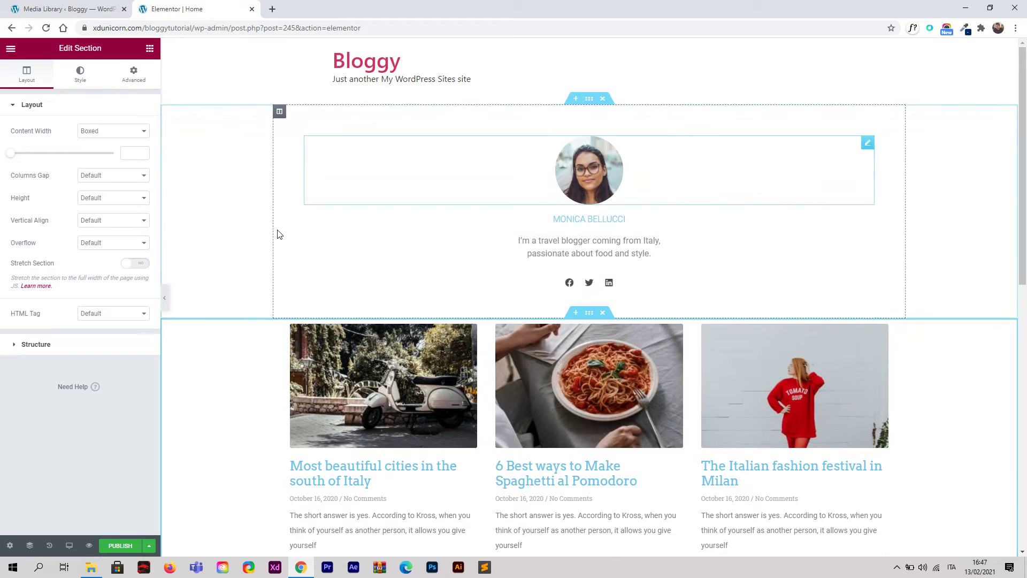
# Publish the Home page, exit the Elementor editor and return to the dashboard's list of pages.
pyautogui.click(118, 546)
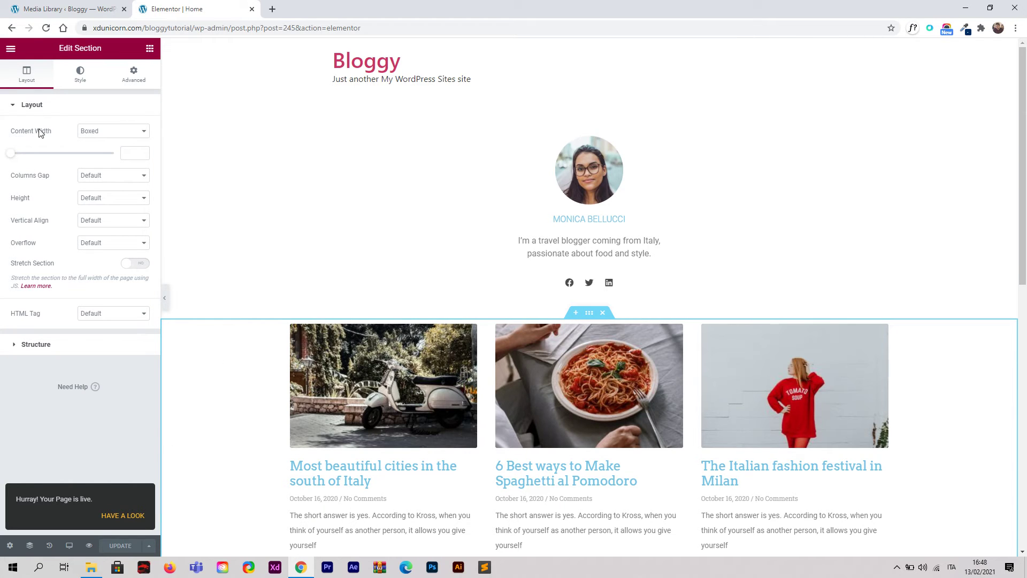
pyautogui.click(11, 48)
pyautogui.click(76, 240)
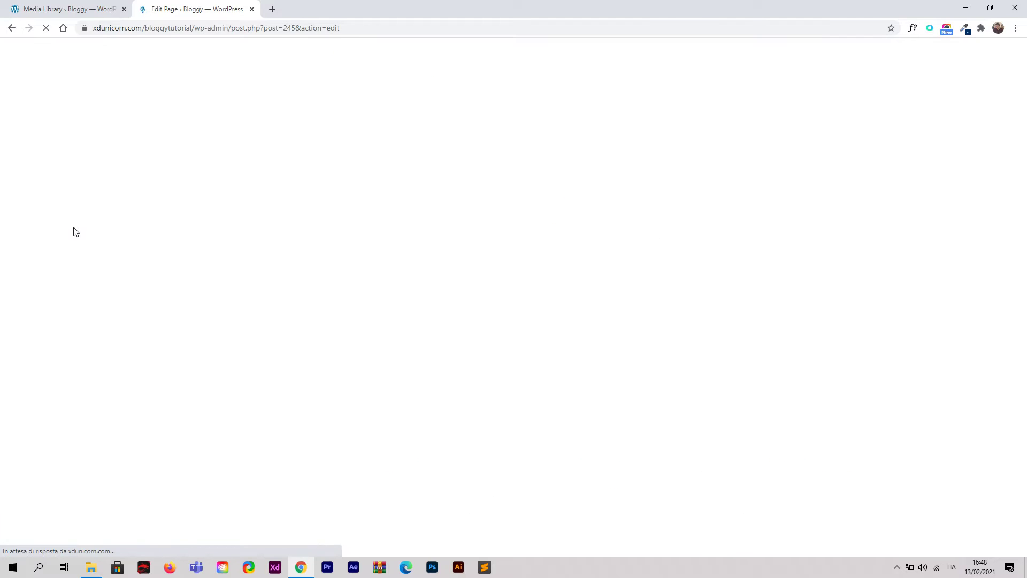
pyautogui.click(15, 53)
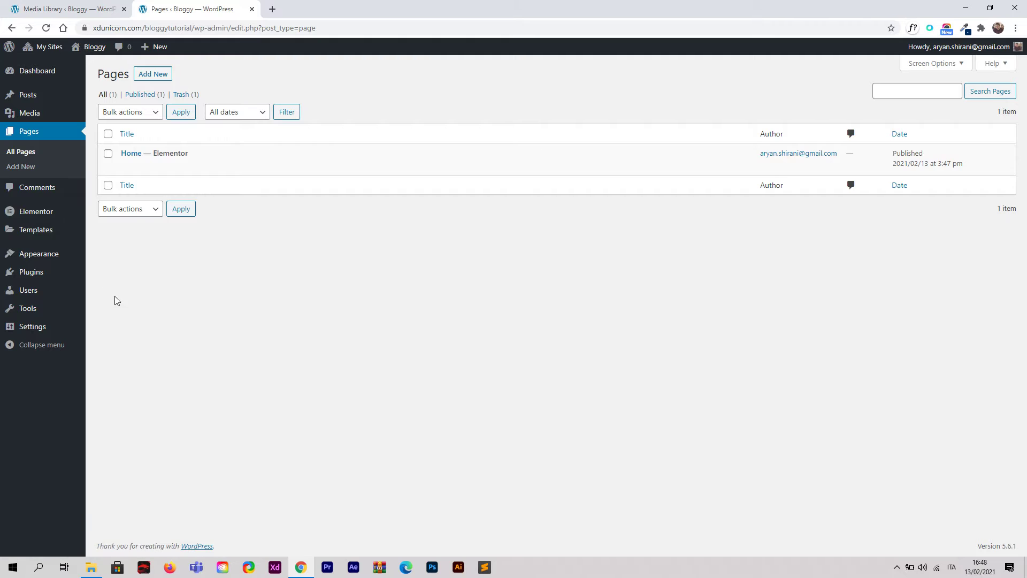
# Set the site's homepage to display the static page Home in the Reading settings and save the change.
pyautogui.click(64, 328)
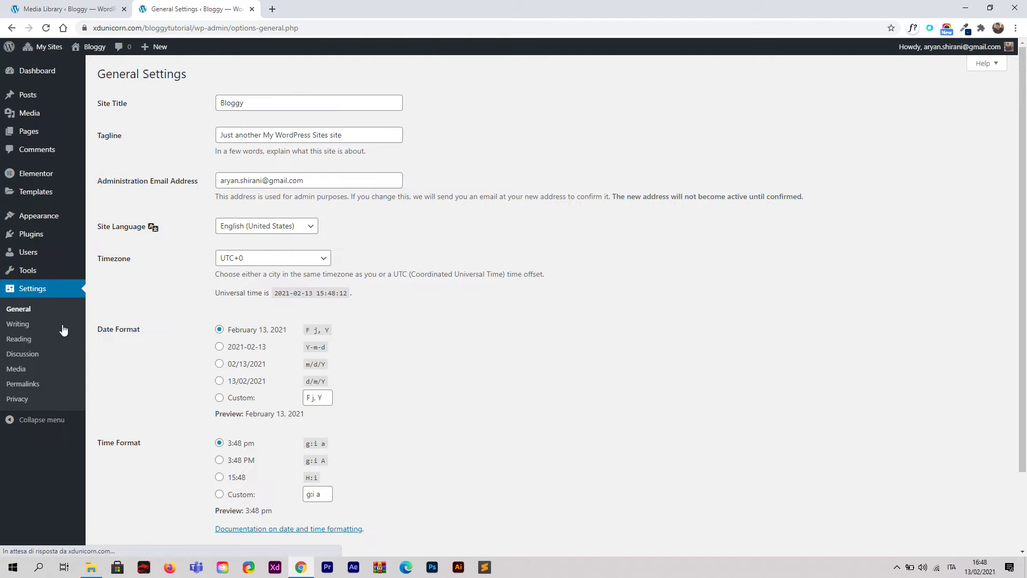
pyautogui.click(36, 340)
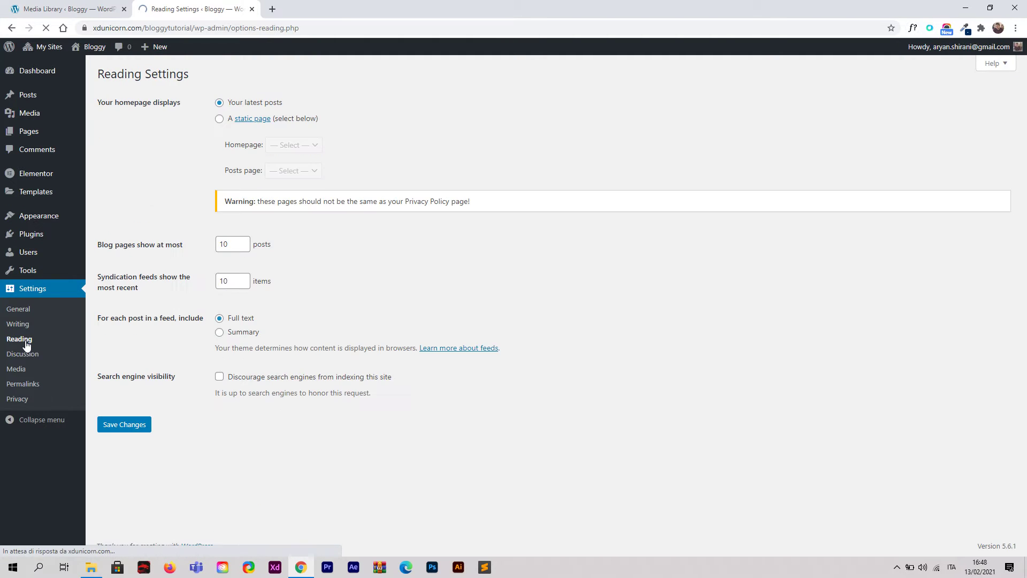
pyautogui.click(219, 119)
pyautogui.click(275, 146)
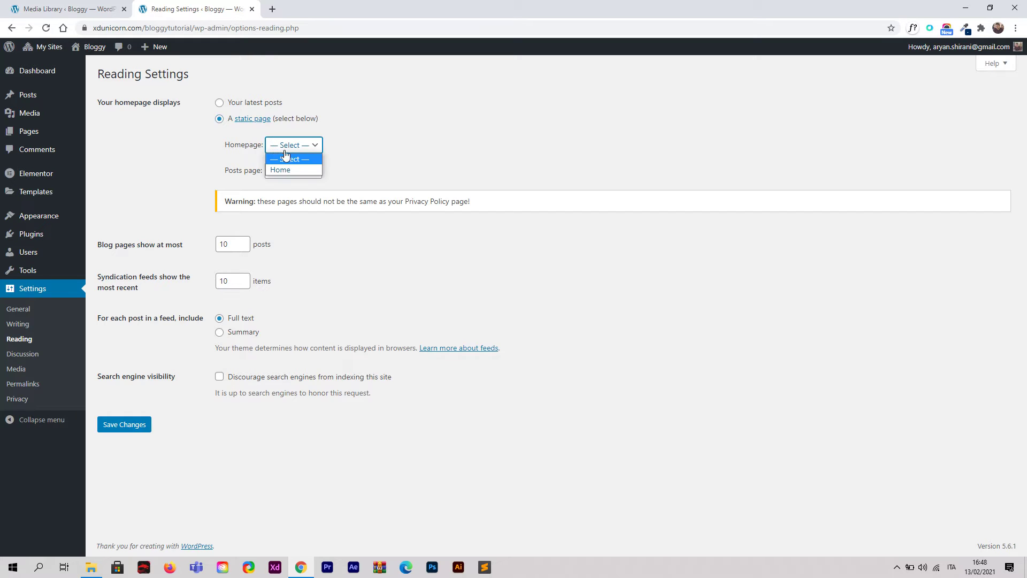
pyautogui.click(296, 168)
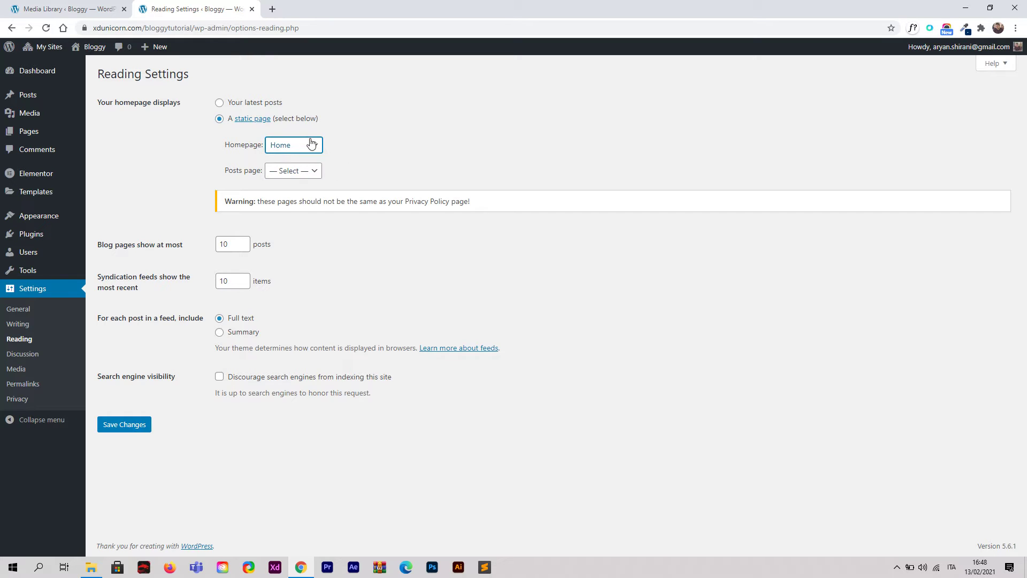
pyautogui.click(132, 430)
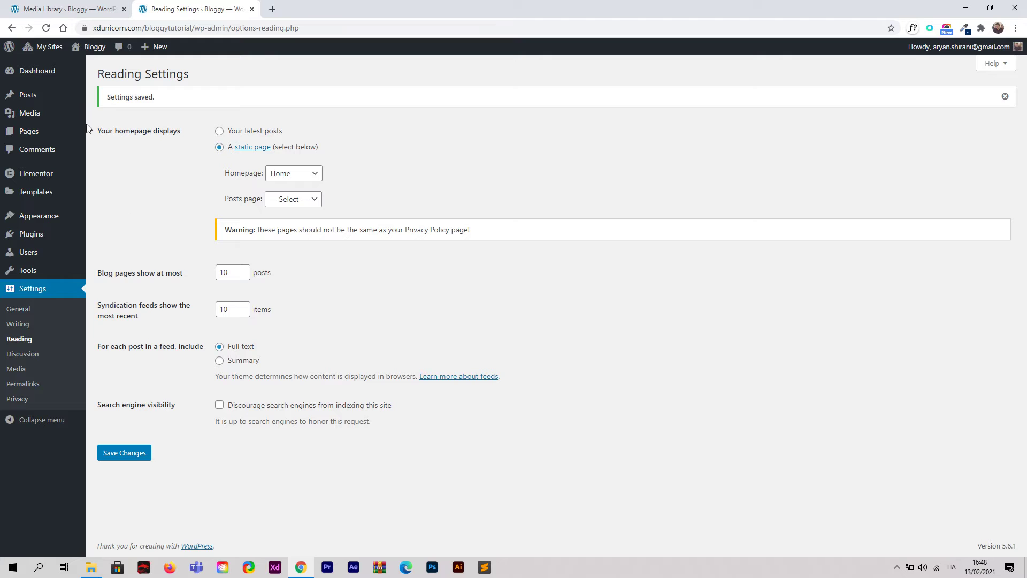
# Create a new page titled Blog and open it for editing with Elementor.
pyautogui.moveTo(30, 131)
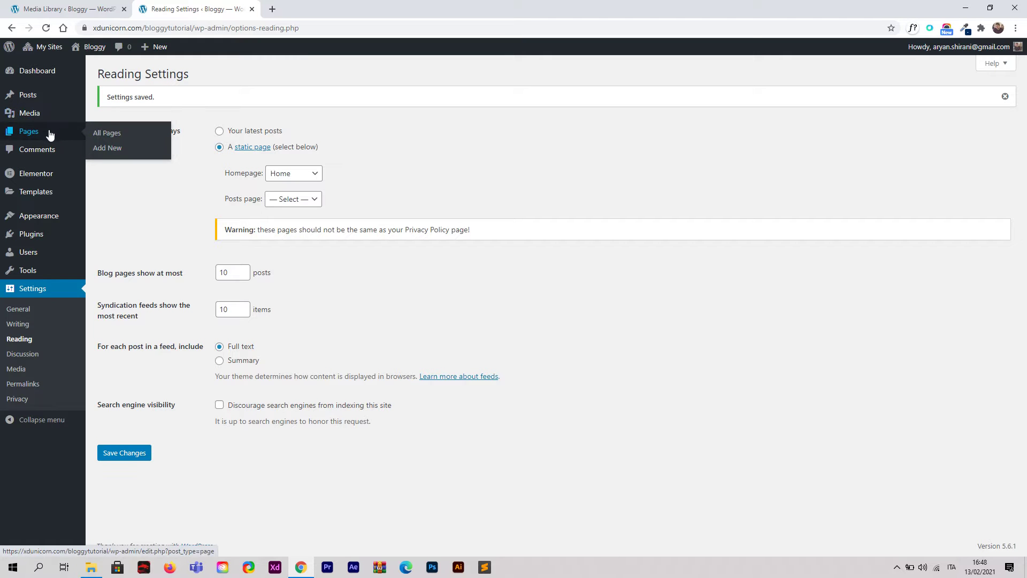
pyautogui.click(96, 134)
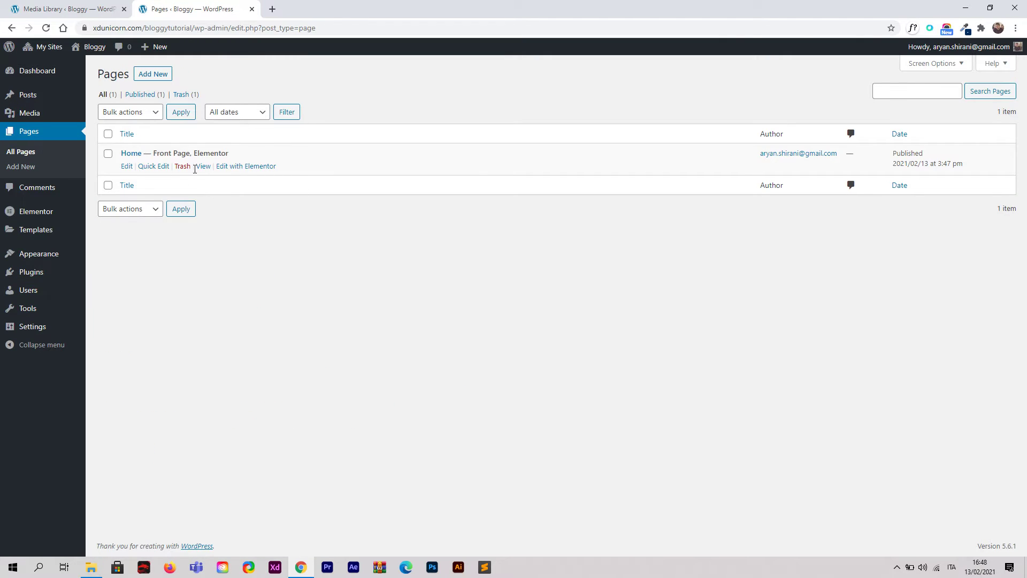
pyautogui.click(154, 74)
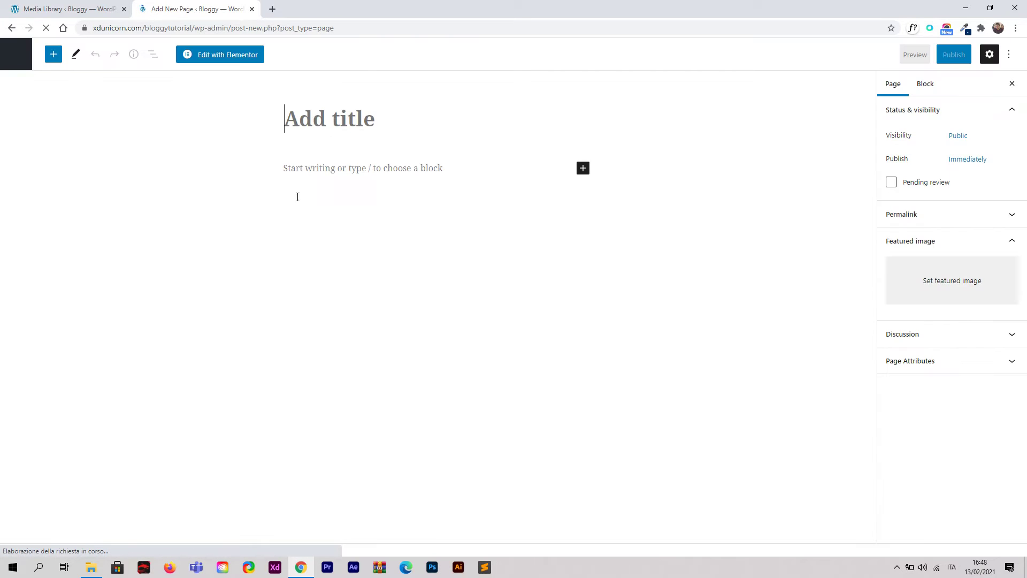
pyautogui.write('Blog')
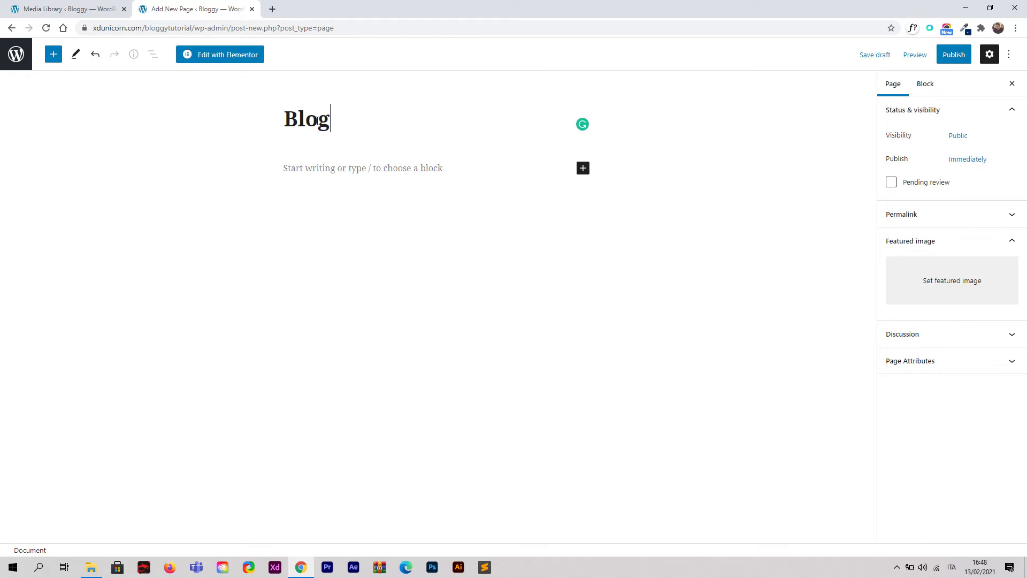
pyautogui.click(215, 58)
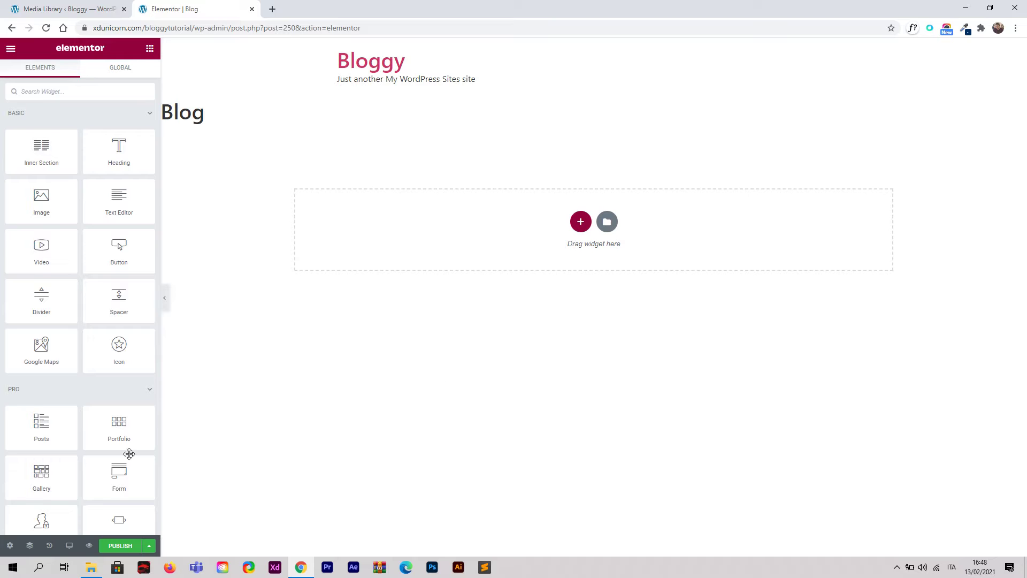
# Set the Blog page's layout to Elementor Full Width.
pyautogui.click(9, 545)
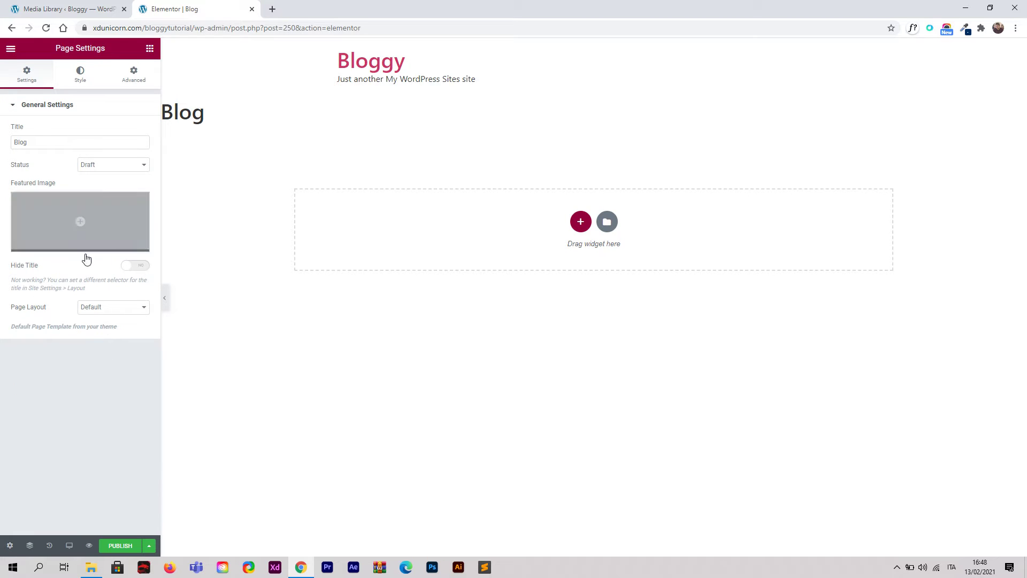
pyautogui.click(92, 308)
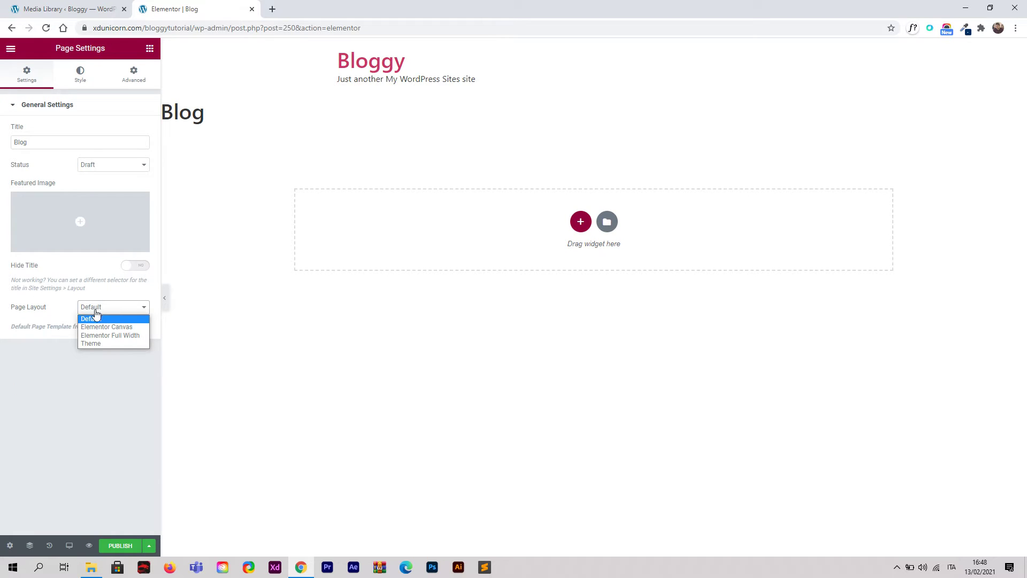
pyautogui.click(113, 335)
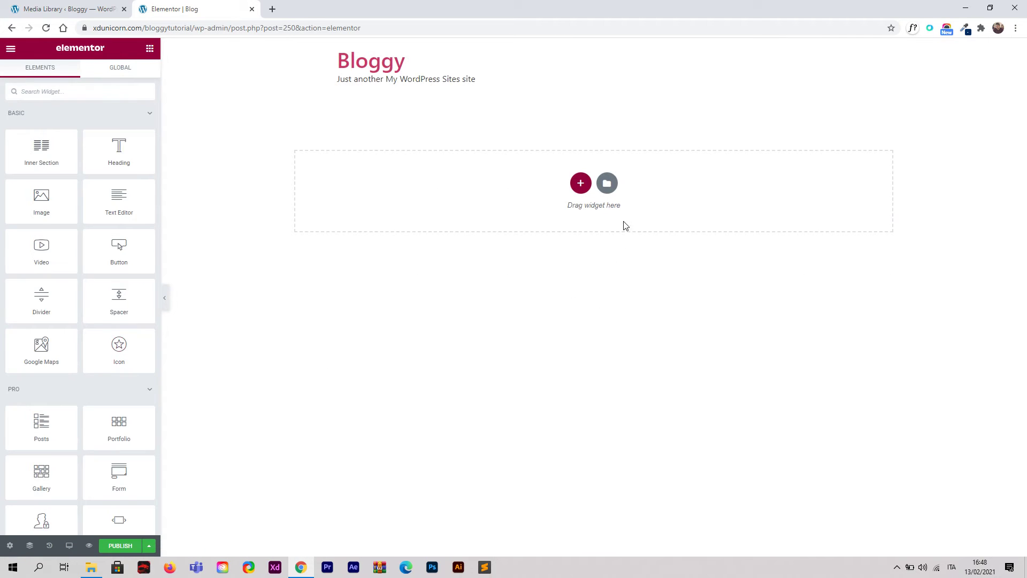
# Insert the saved Blog Page template into the empty Blog page.
pyautogui.click(610, 185)
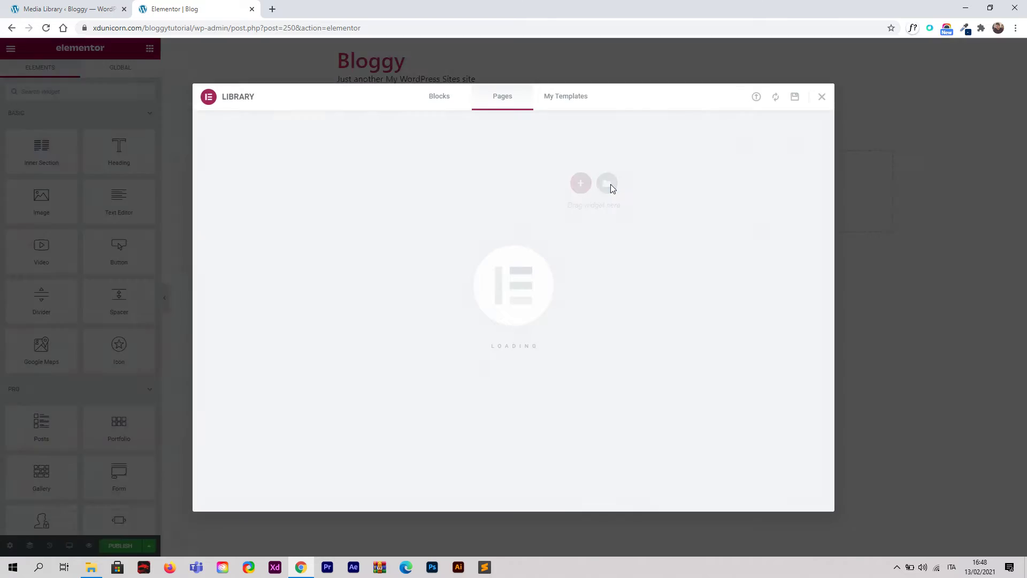
pyautogui.click(570, 99)
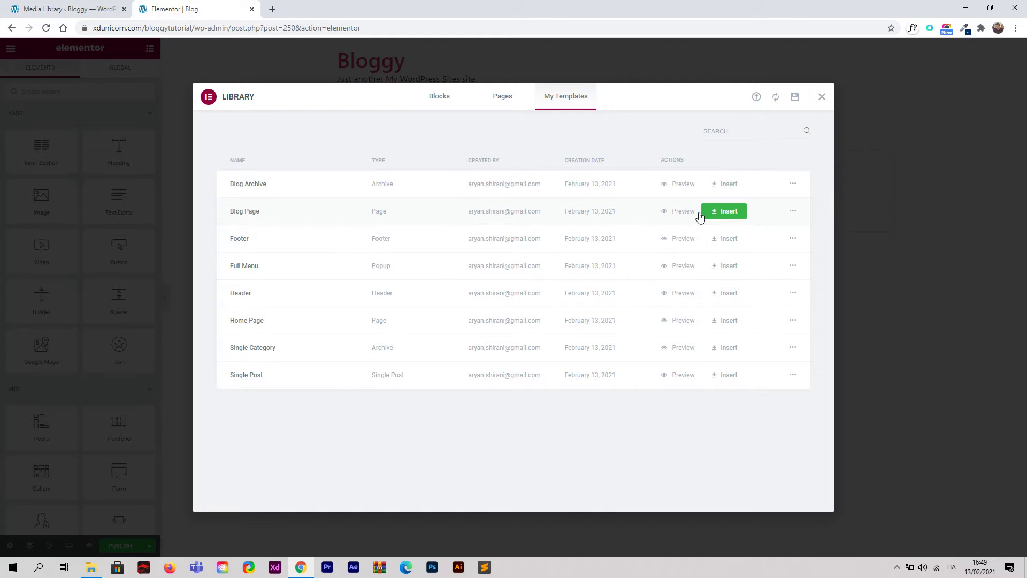
pyautogui.click(725, 211)
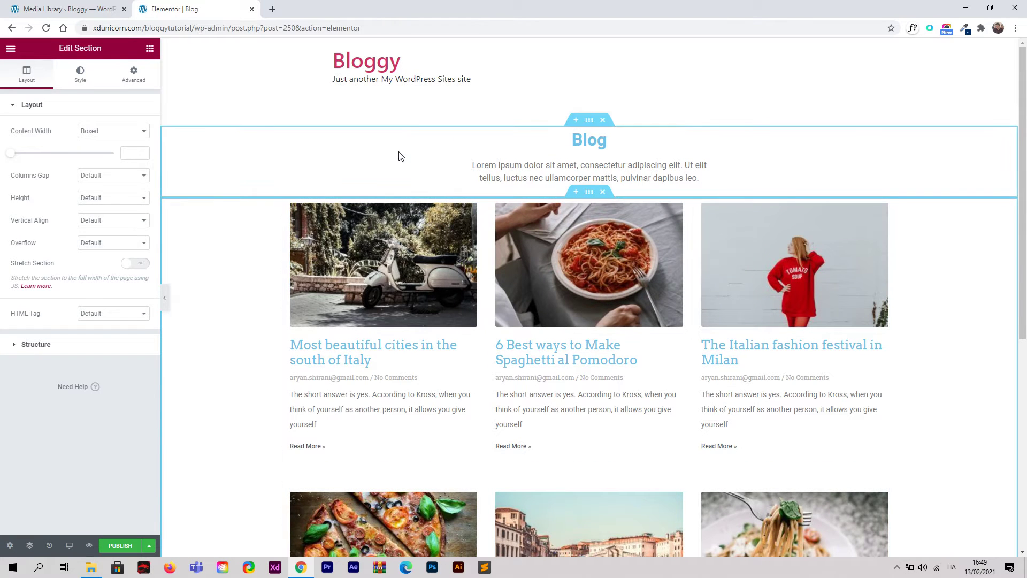
# Publish the Blog page and exit the Elementor editor to the dashboard.
pyautogui.click(131, 545)
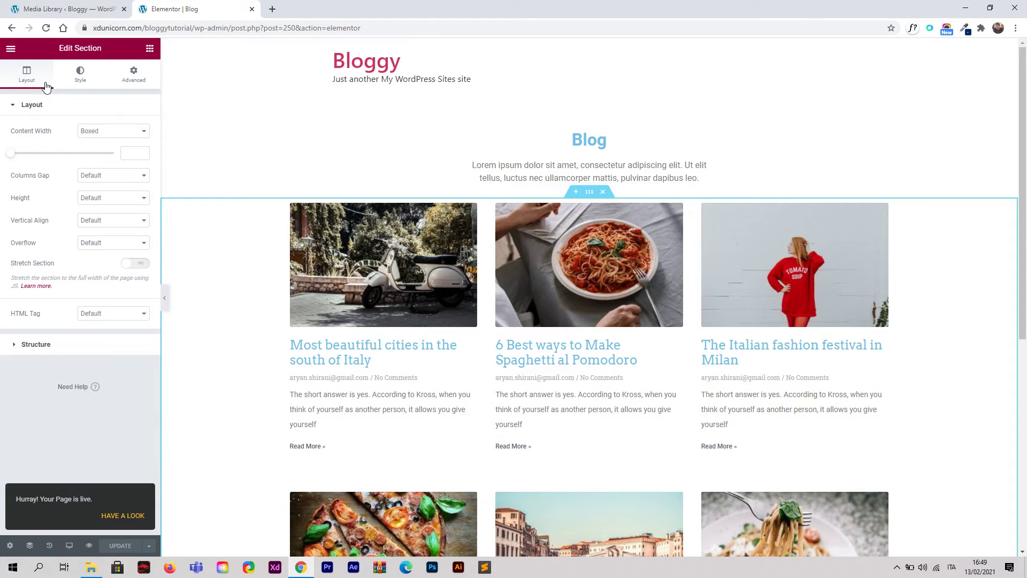
pyautogui.click(11, 48)
pyautogui.click(61, 245)
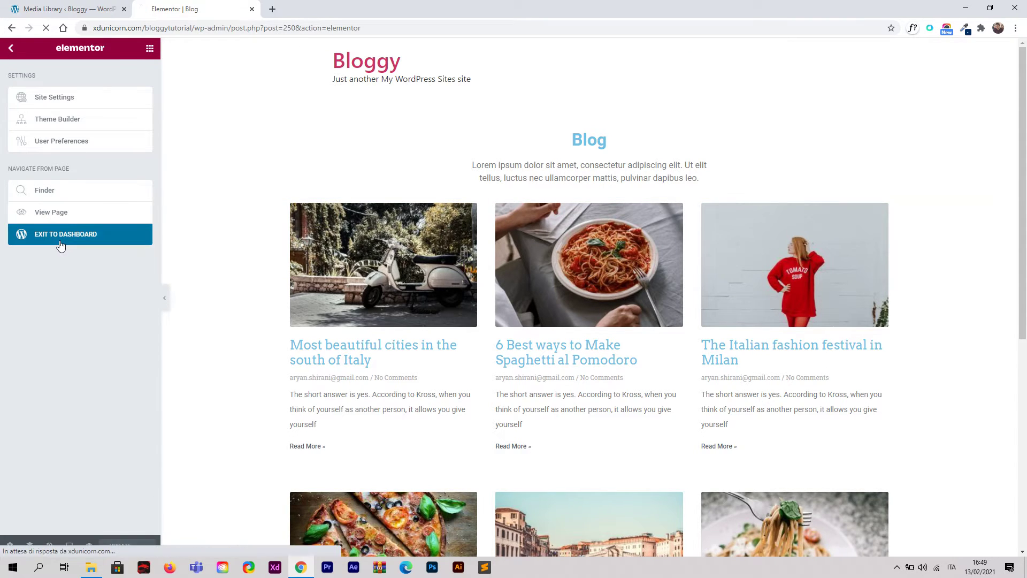
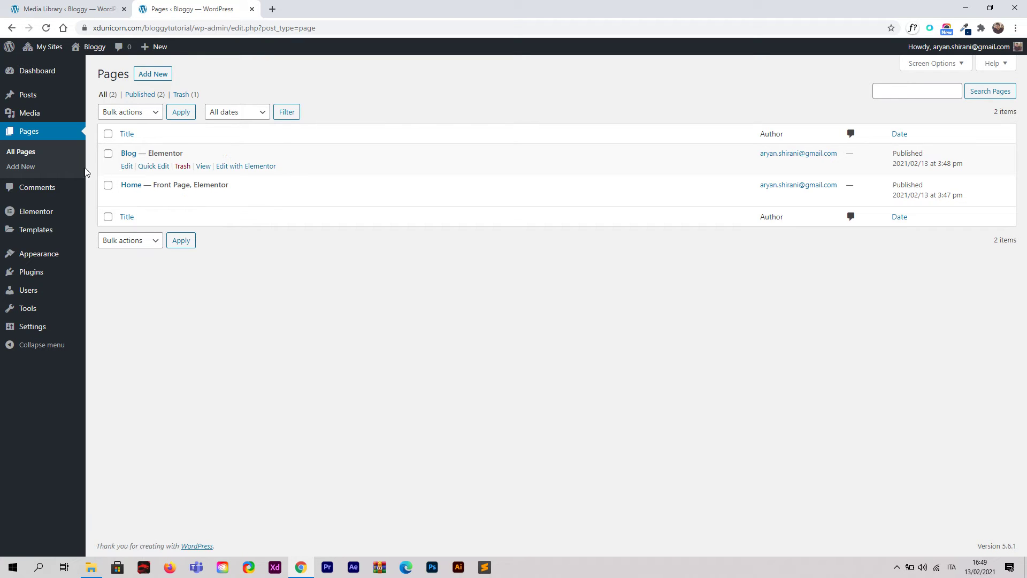
# Open the Blog Archive template from the Theme Builder templates for editing with Elementor.
pyautogui.moveTo(38, 231)
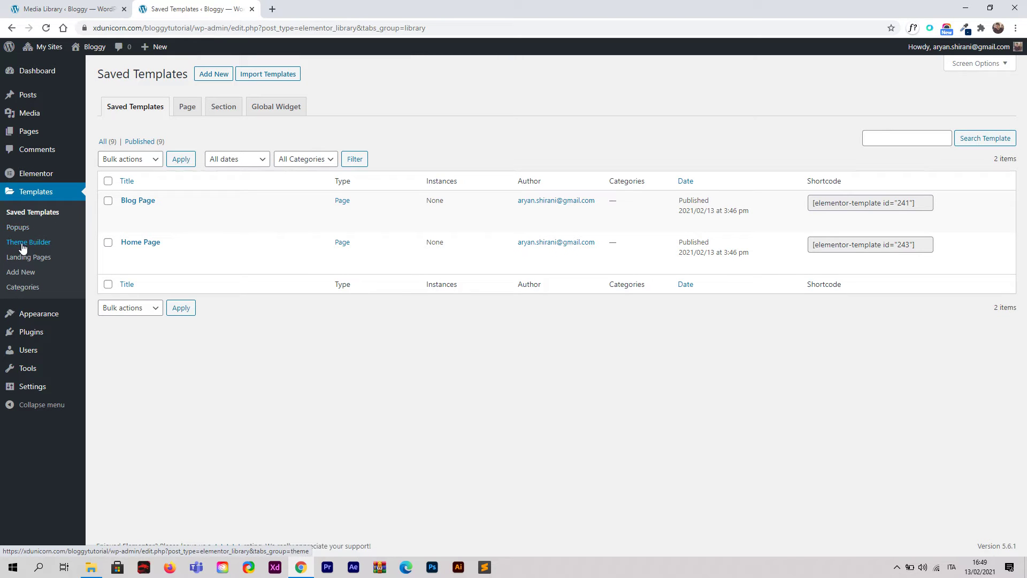
pyautogui.click(30, 243)
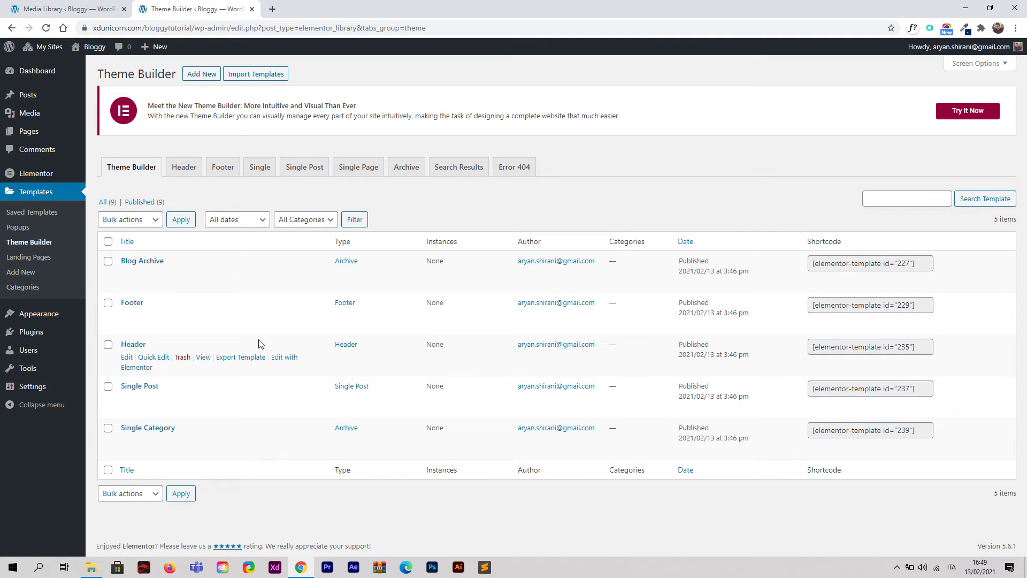
pyautogui.moveTo(274, 360)
pyautogui.moveTo(259, 336)
pyautogui.moveTo(271, 283)
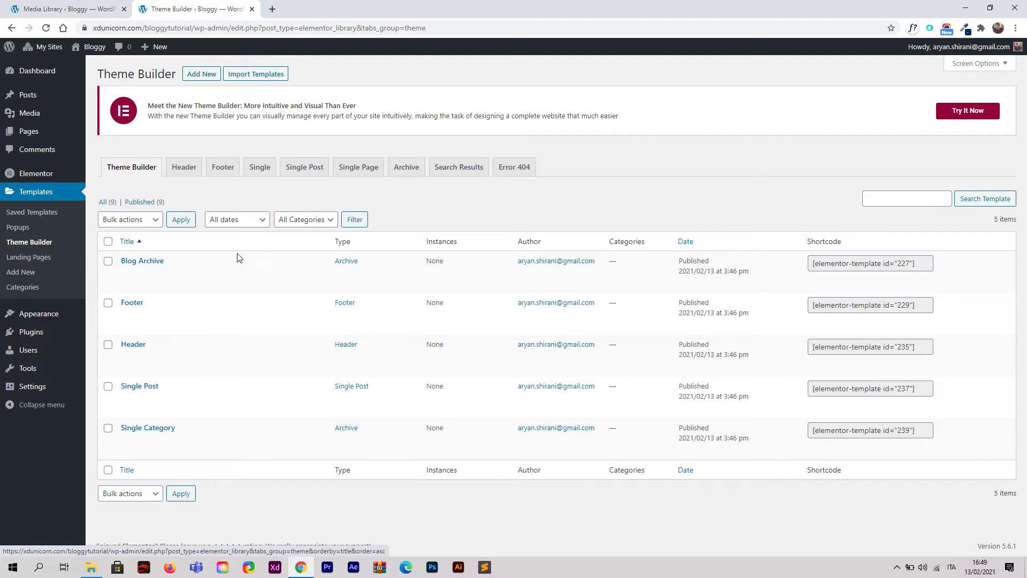
pyautogui.moveTo(203, 265)
pyautogui.moveTo(211, 326)
pyautogui.moveTo(204, 285)
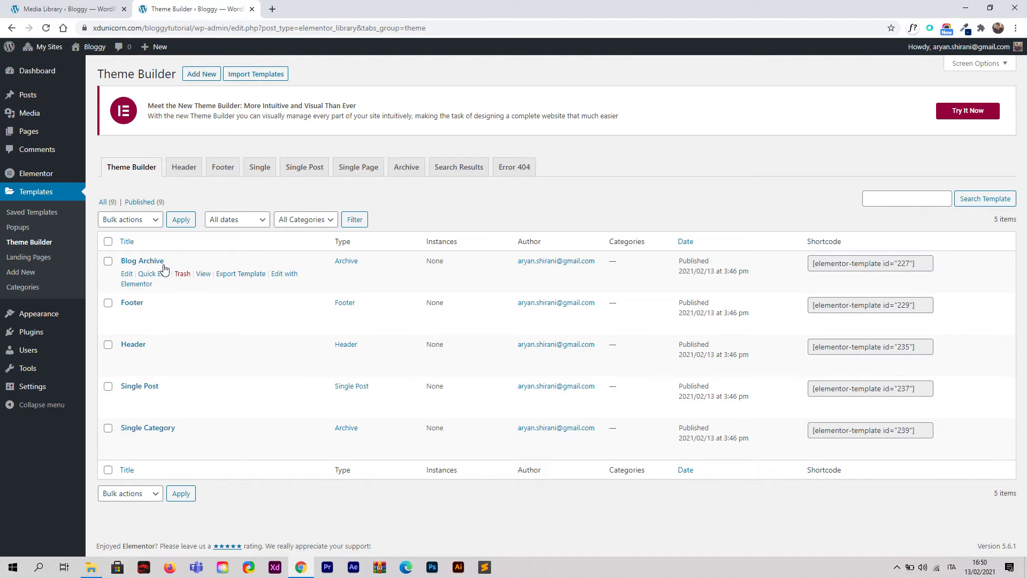
pyautogui.click(287, 279)
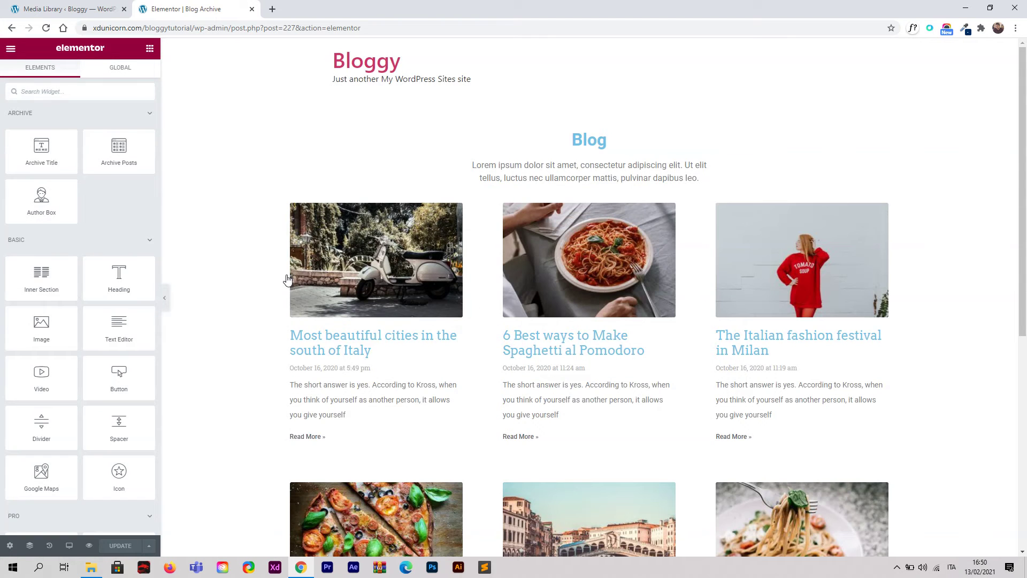
# Add a display condition including All Archives to the Blog Archive template, save it and exit to the dashboard.
pyautogui.click(148, 546)
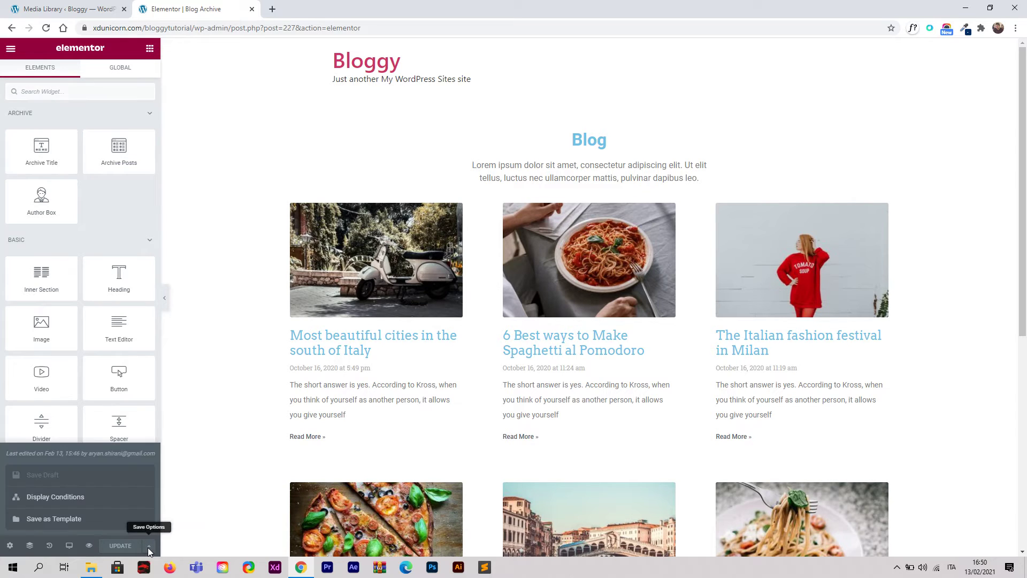
pyautogui.click(78, 497)
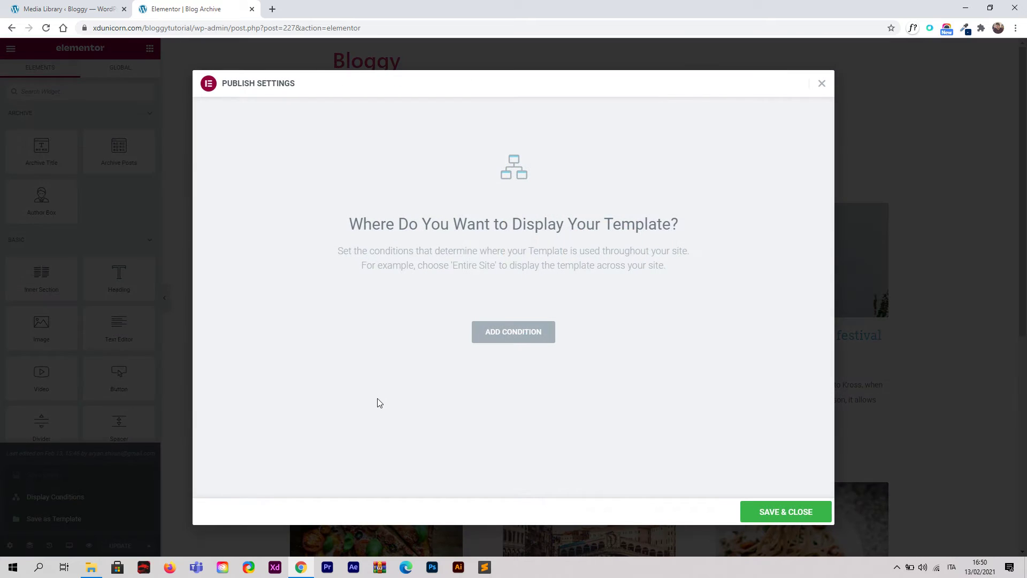
pyautogui.click(510, 340)
pyautogui.click(467, 316)
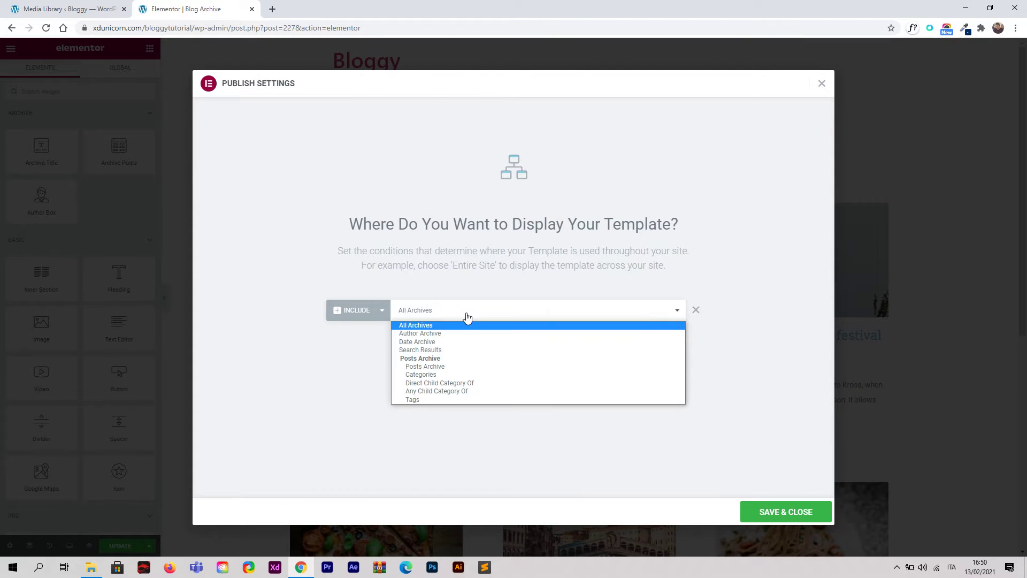
pyautogui.click(488, 317)
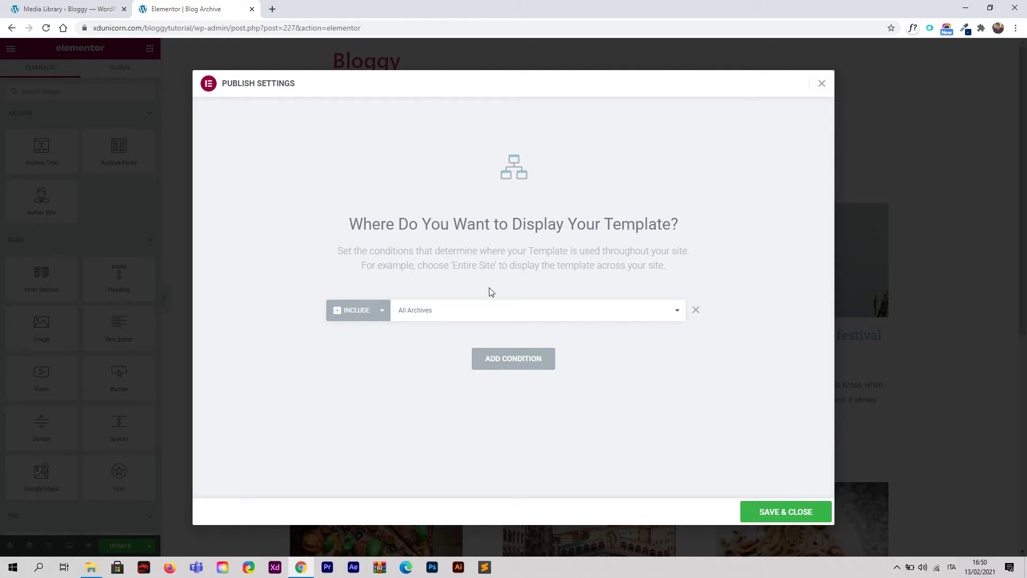
pyautogui.click(757, 512)
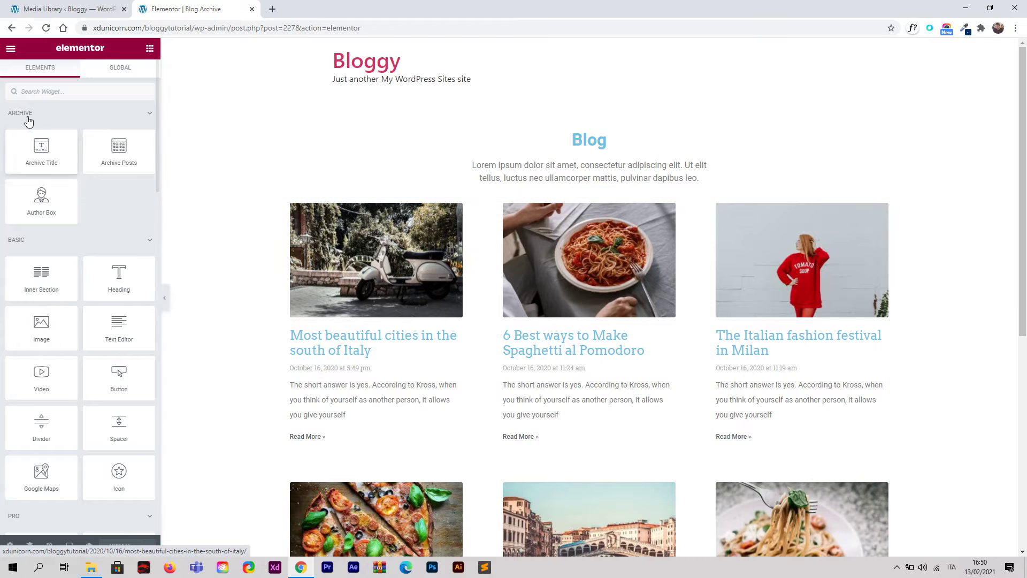
pyautogui.click(11, 52)
pyautogui.click(51, 236)
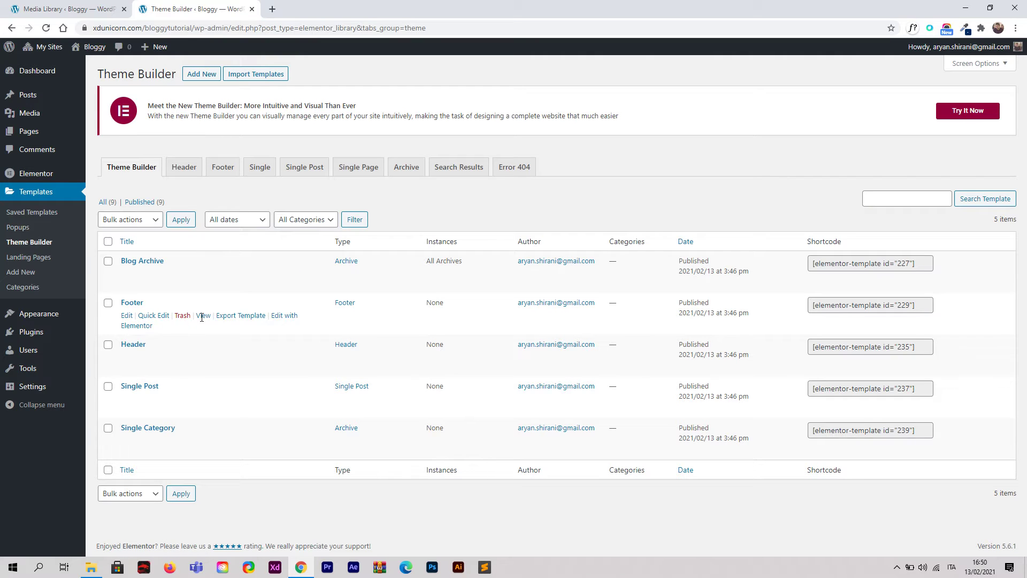
# Open the Footer template with Elementor and save a display condition including the Entire Site.
pyautogui.click(286, 319)
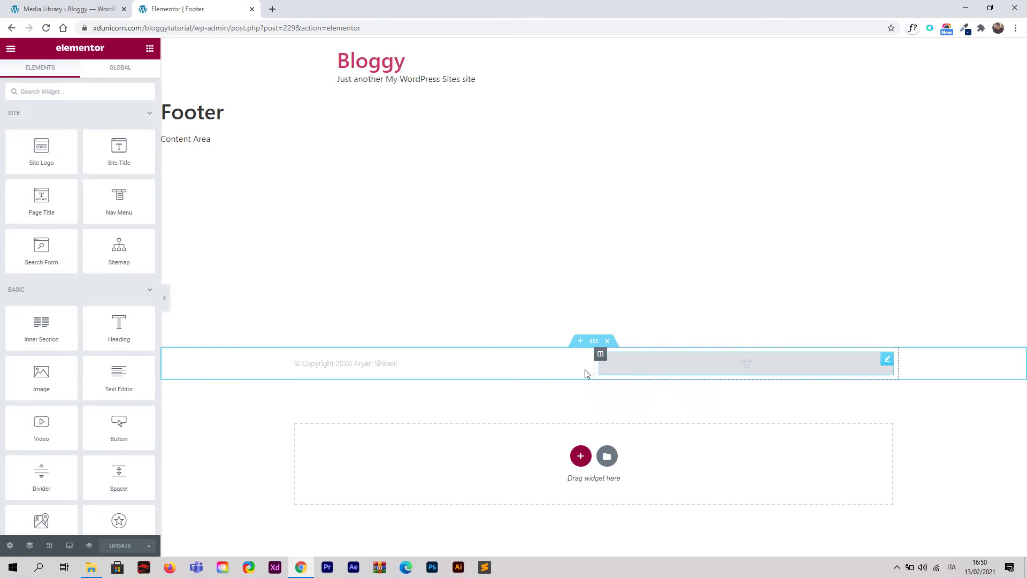
pyautogui.click(150, 546)
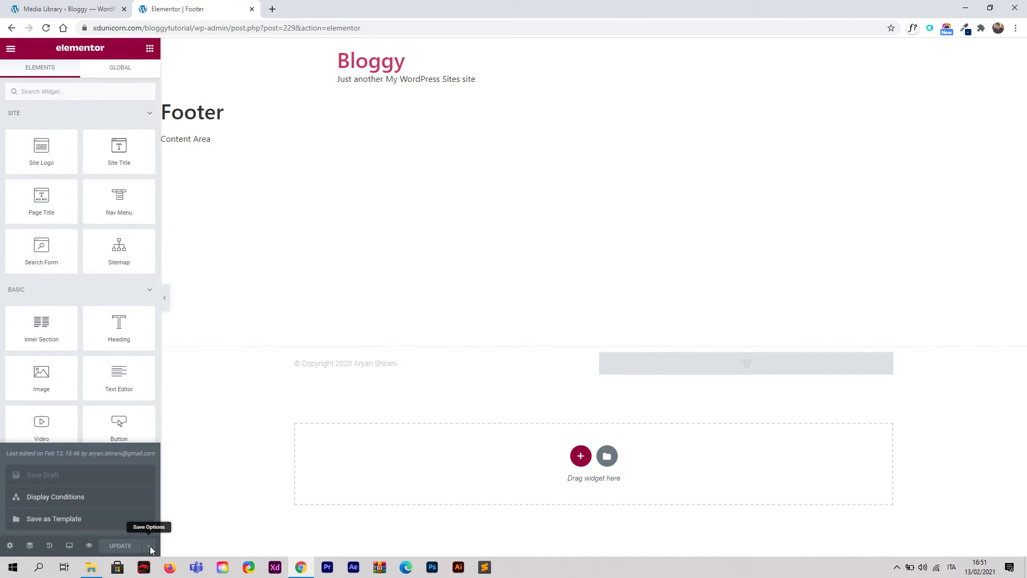
pyautogui.click(90, 499)
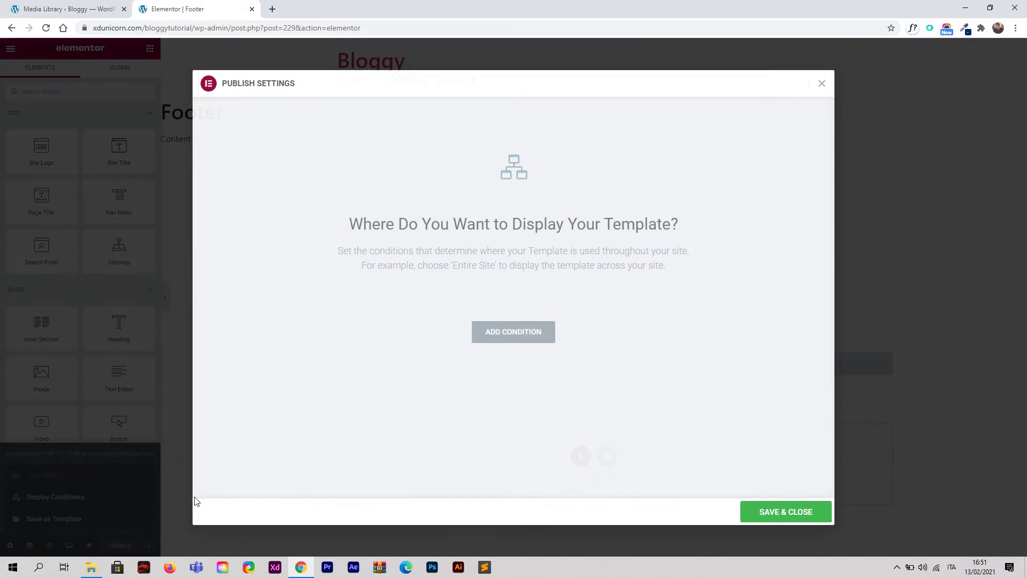
pyautogui.click(495, 332)
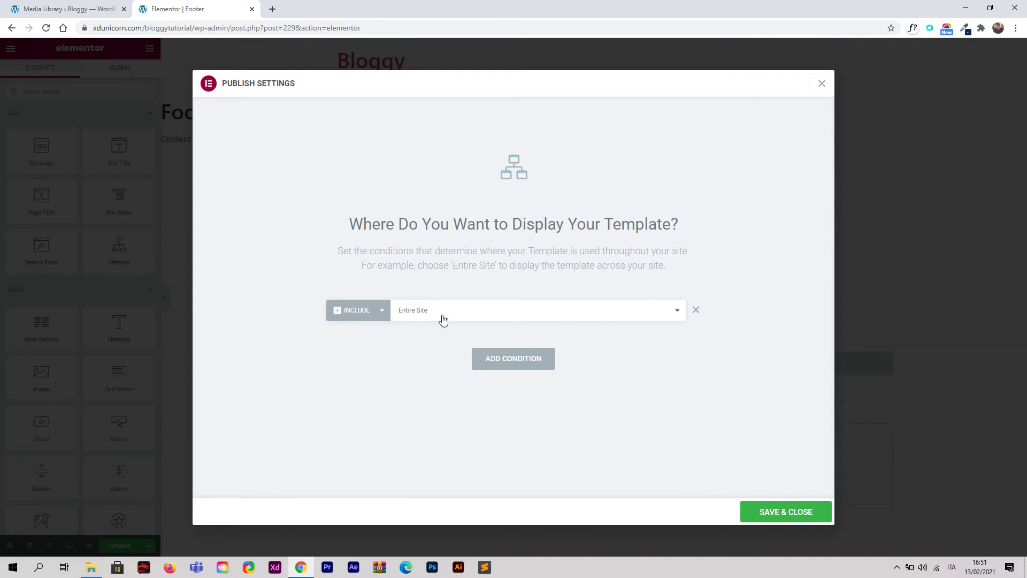
pyautogui.click(779, 520)
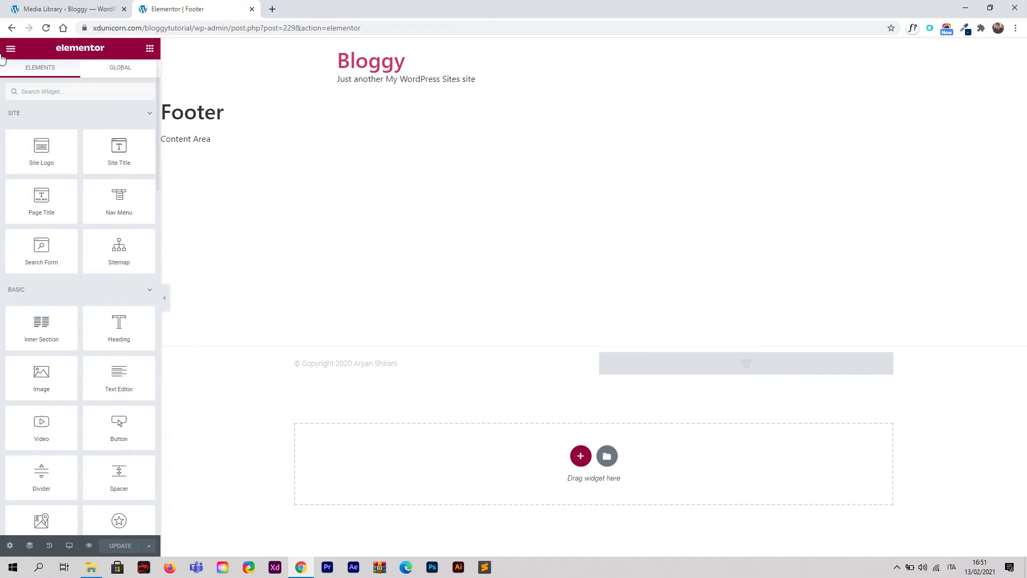
# Exit the Footer template to the dashboard and open the Header template from the Theme Builder for editing with Elementor.
pyautogui.click(10, 50)
pyautogui.click(78, 241)
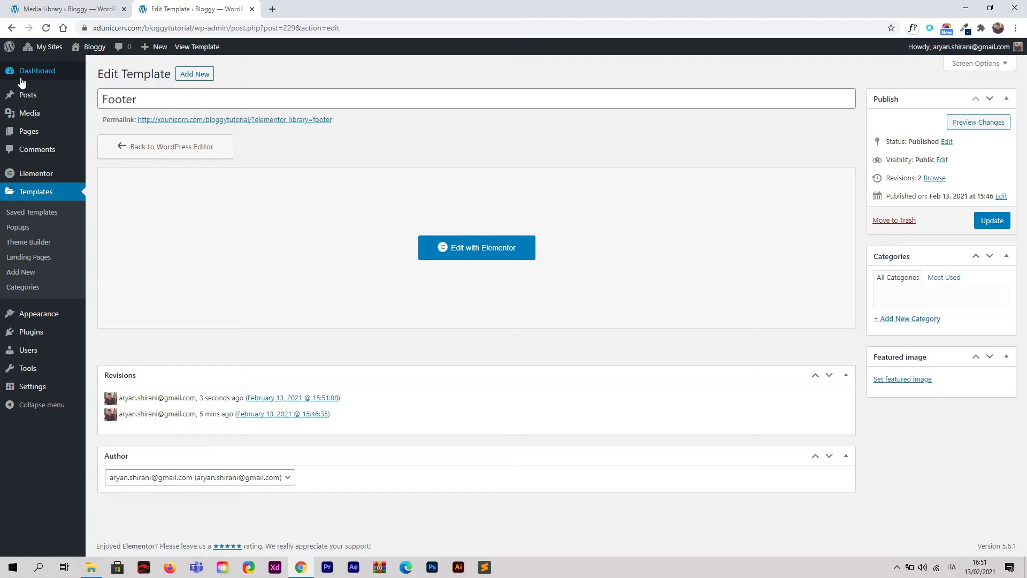
pyautogui.click(29, 242)
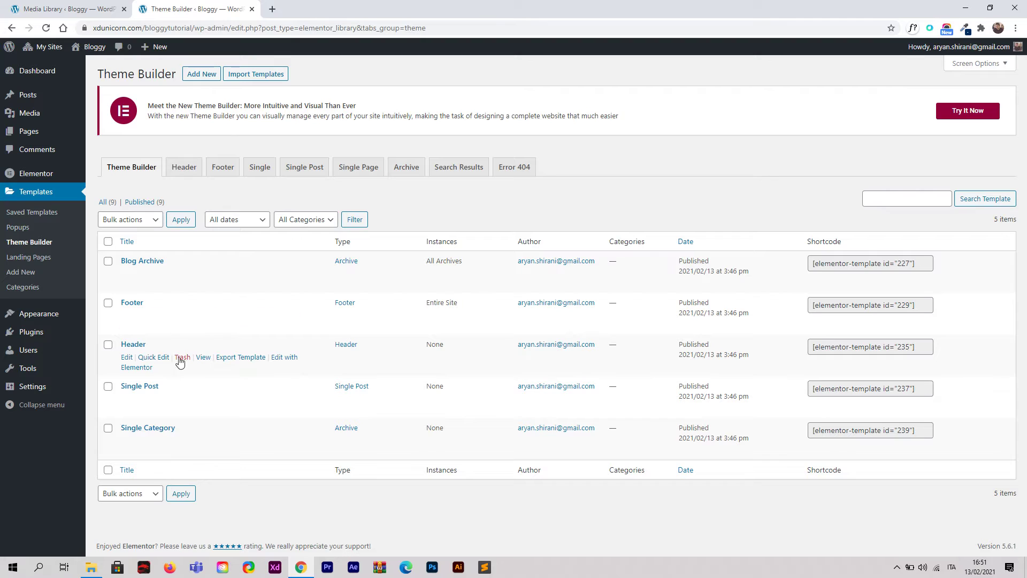
pyautogui.click(287, 363)
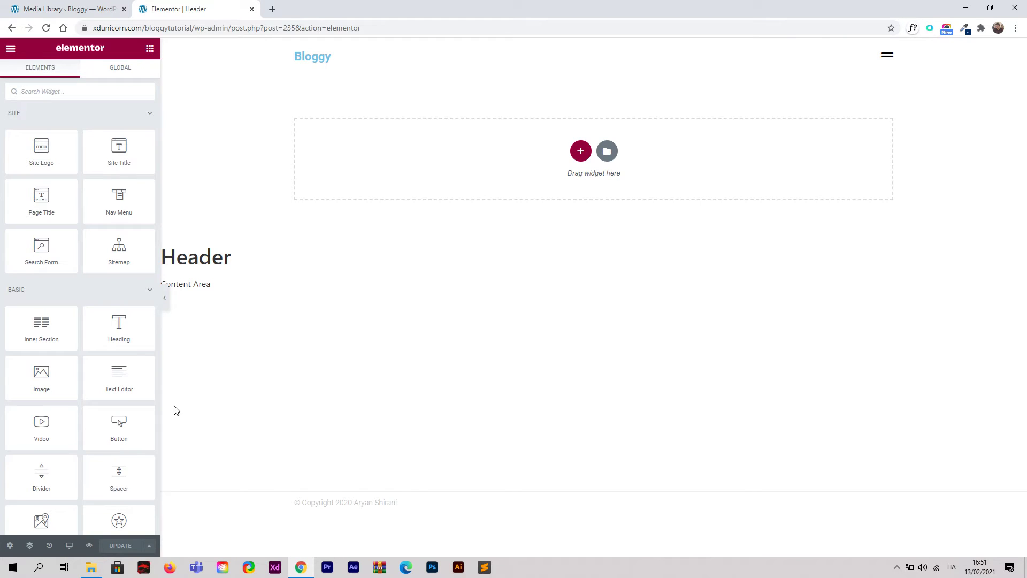
# Add a display condition including the Entire Site to the Header template and save it.
pyautogui.click(149, 544)
pyautogui.click(96, 497)
pyautogui.click(511, 340)
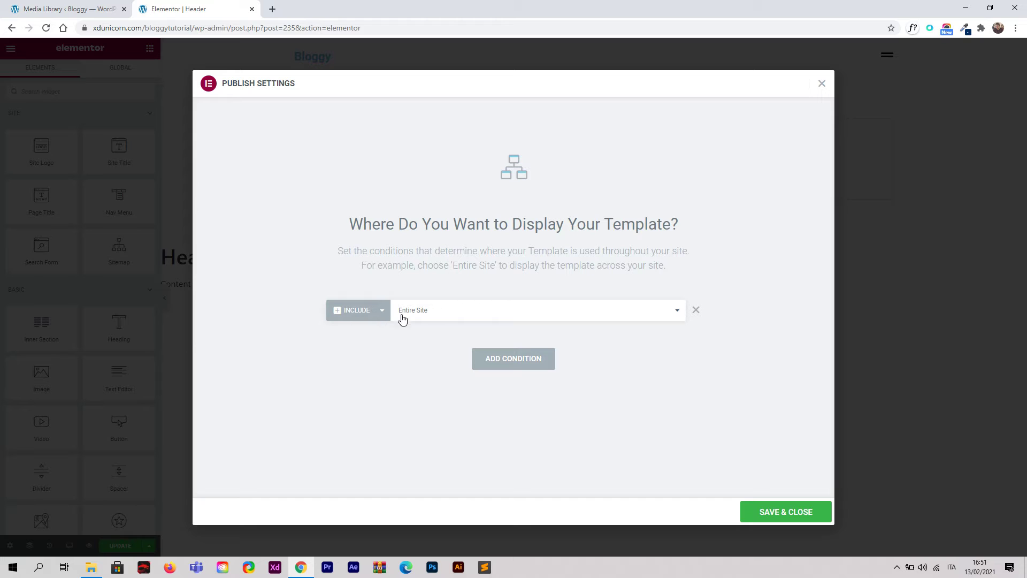
pyautogui.click(769, 514)
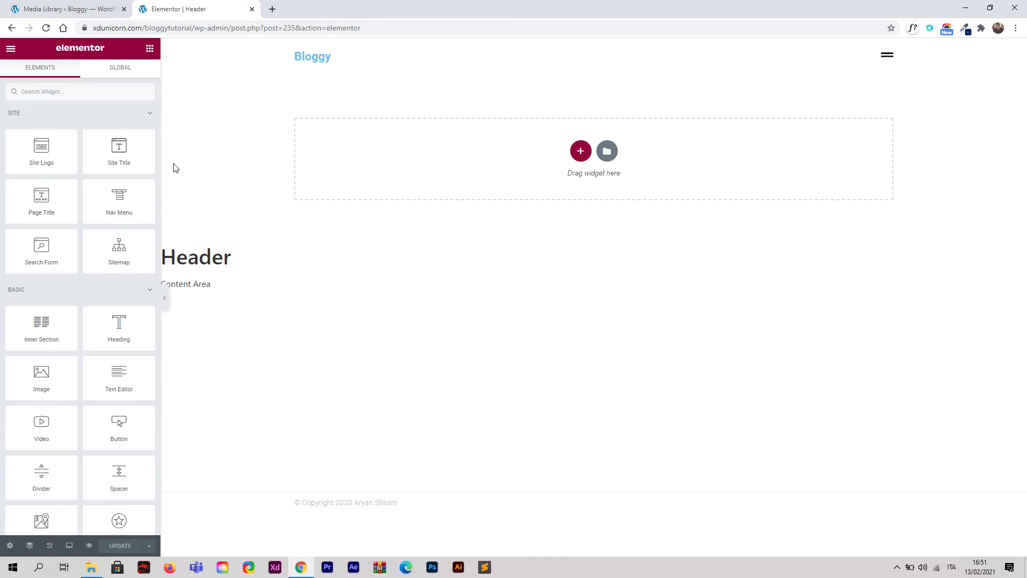
# Exit the Header template to the dashboard and open the Single Post template from the Theme Builder for editing with Elementor.
pyautogui.click(10, 48)
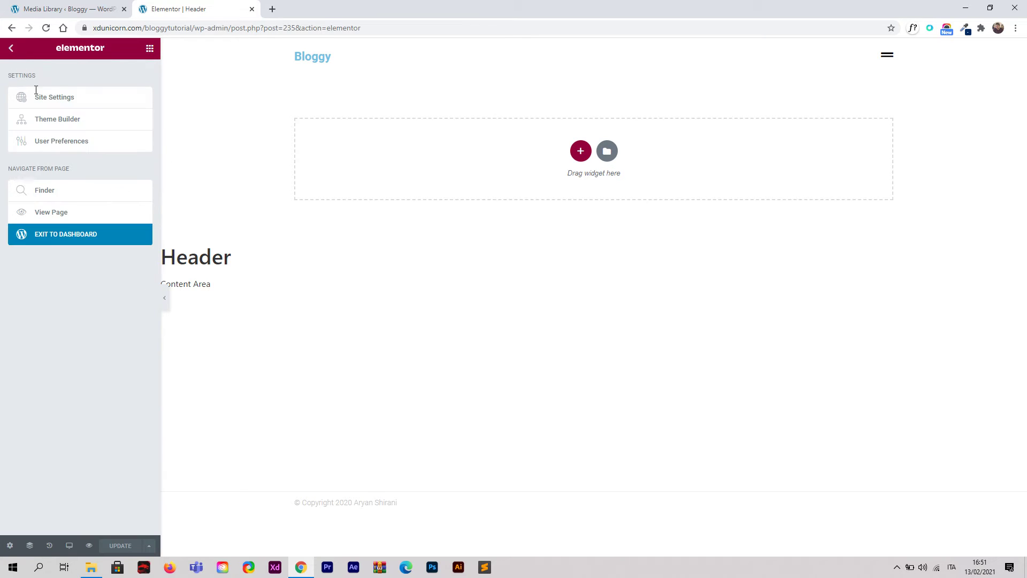
pyautogui.click(67, 235)
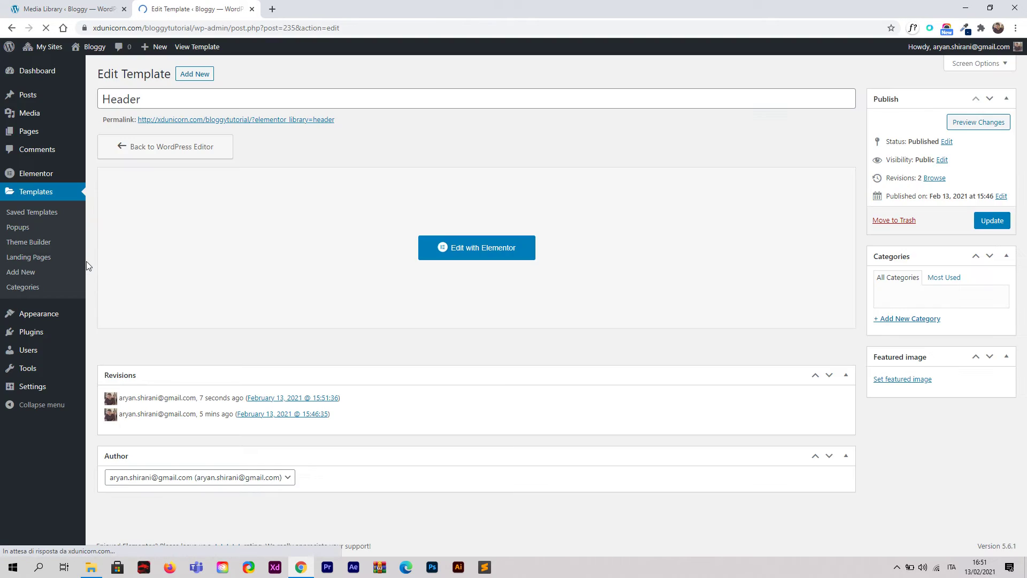
pyautogui.click(33, 245)
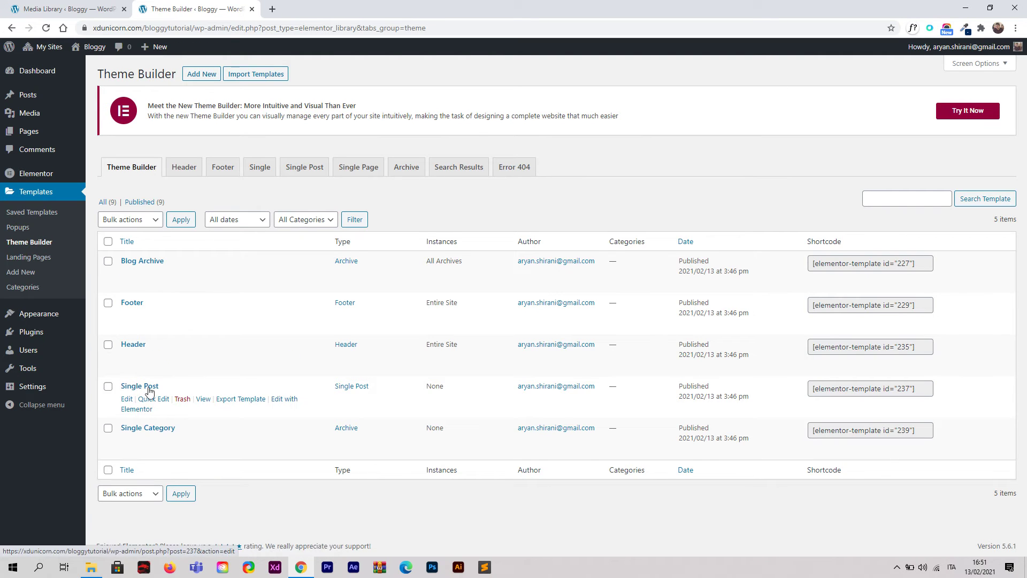
pyautogui.click(285, 400)
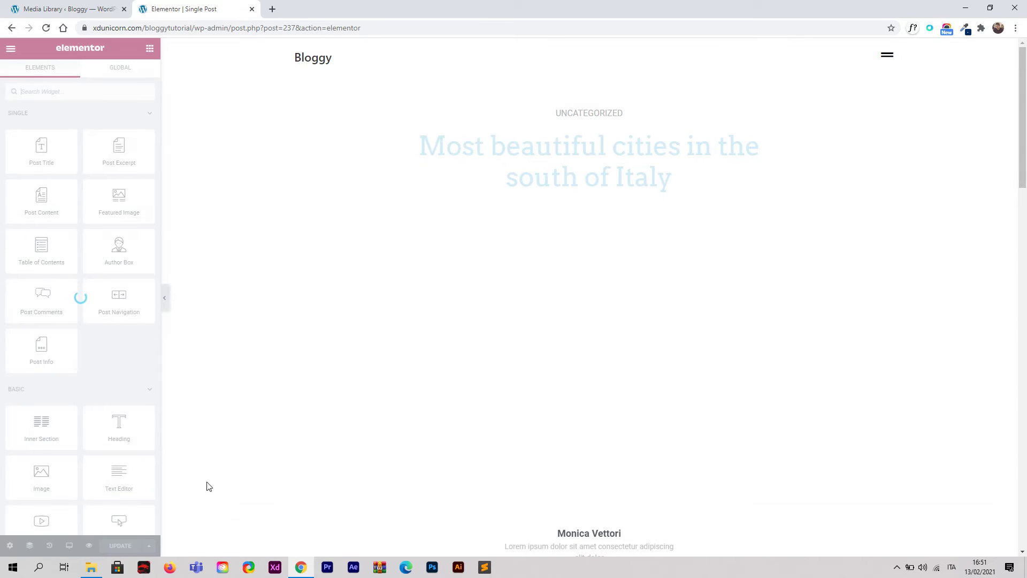
# Add a display condition including all Posts to the Single Post template and save it.
pyautogui.click(150, 545)
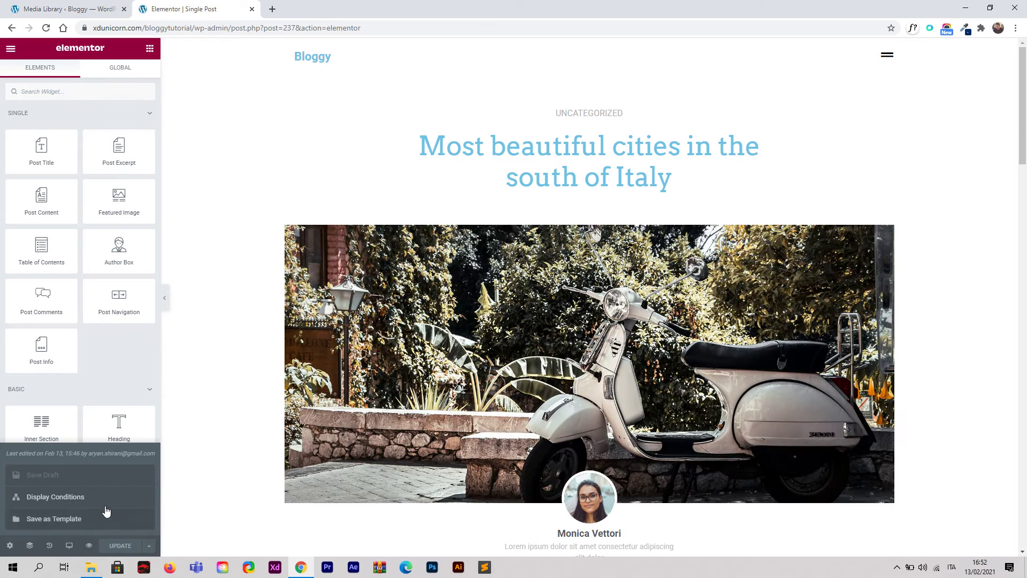
pyautogui.click(101, 505)
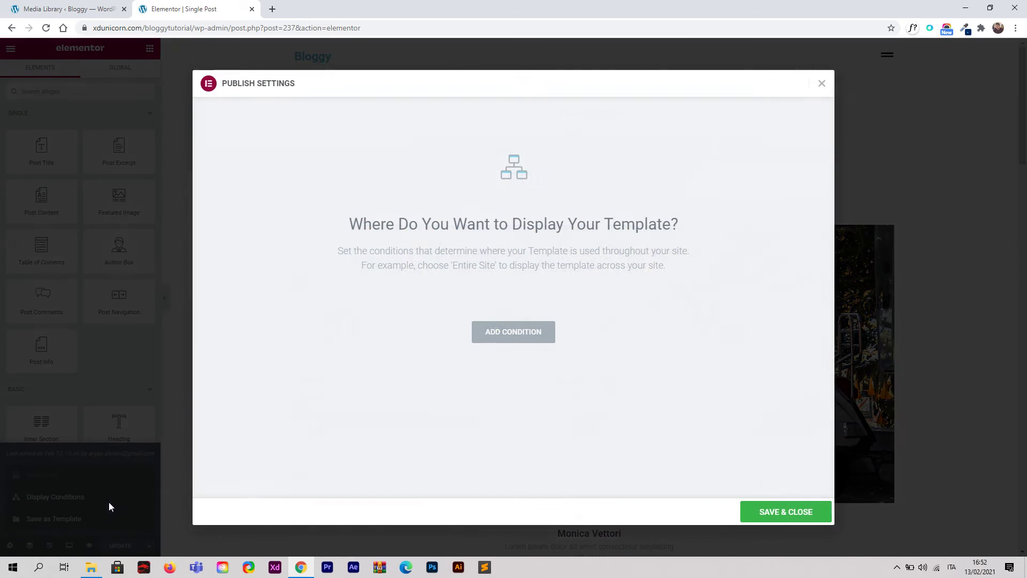
pyautogui.click(507, 336)
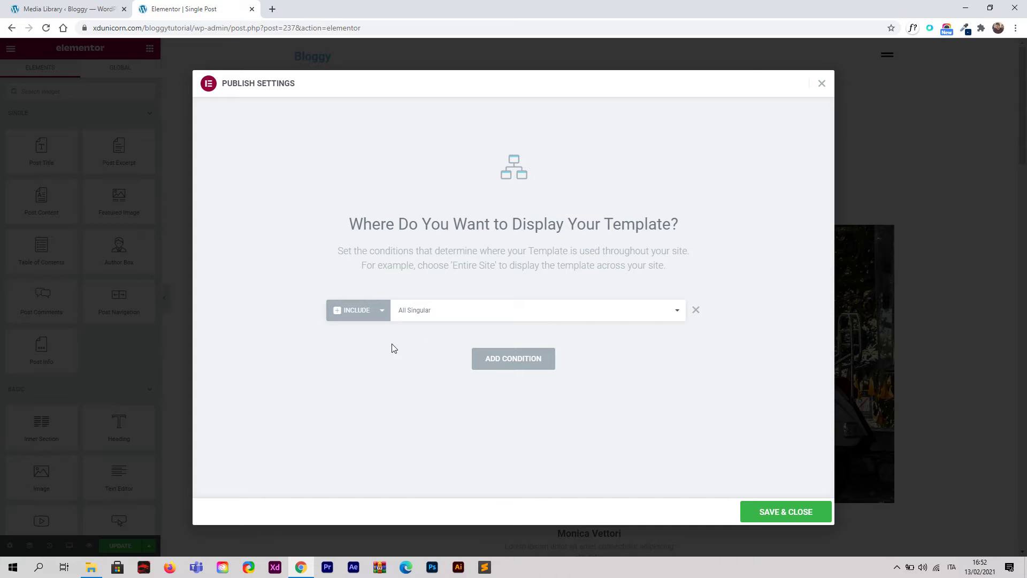
pyautogui.click(429, 316)
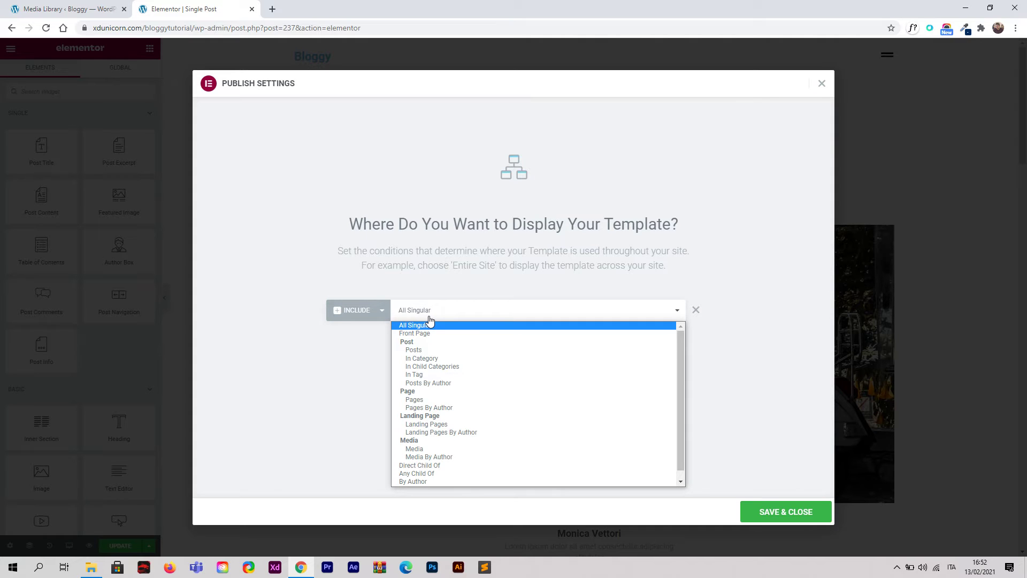
pyautogui.click(420, 353)
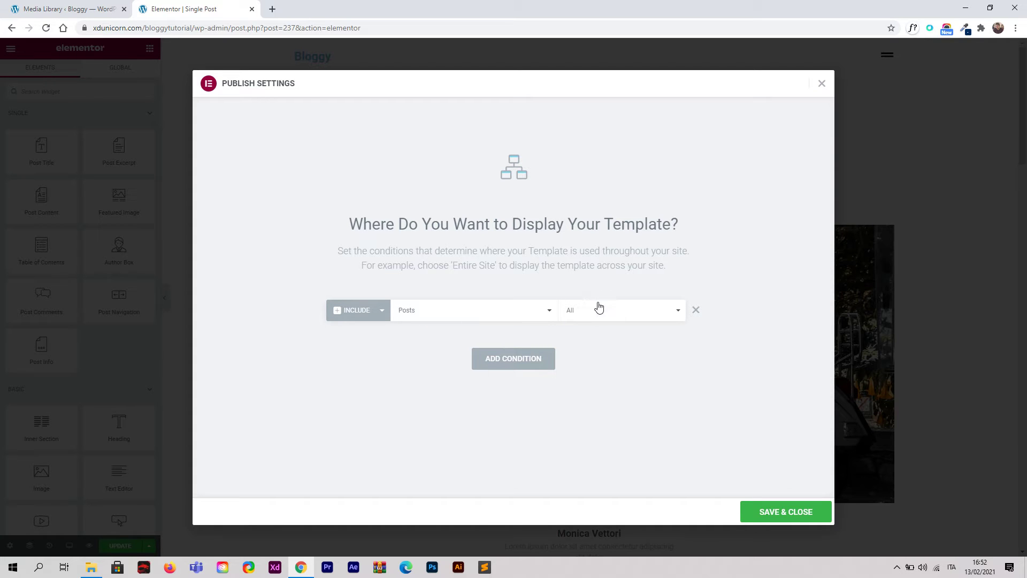
pyautogui.click(792, 516)
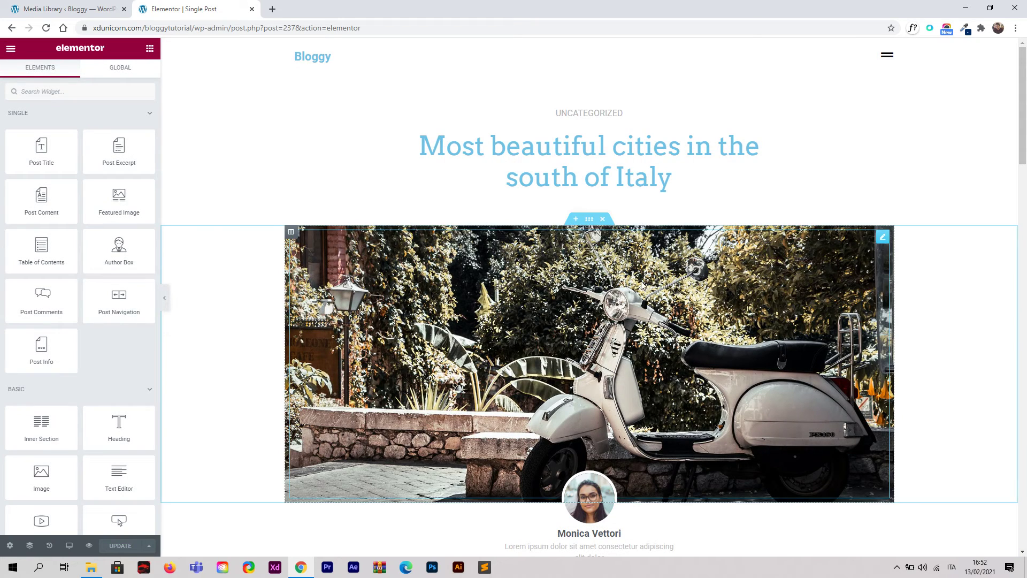
# Exit the Single Post template to the dashboard and open the Single Category template from the Theme Builder for editing with Elementor.
pyautogui.scroll(-6, 554, 226)
pyautogui.scroll(-5, 554, 226)
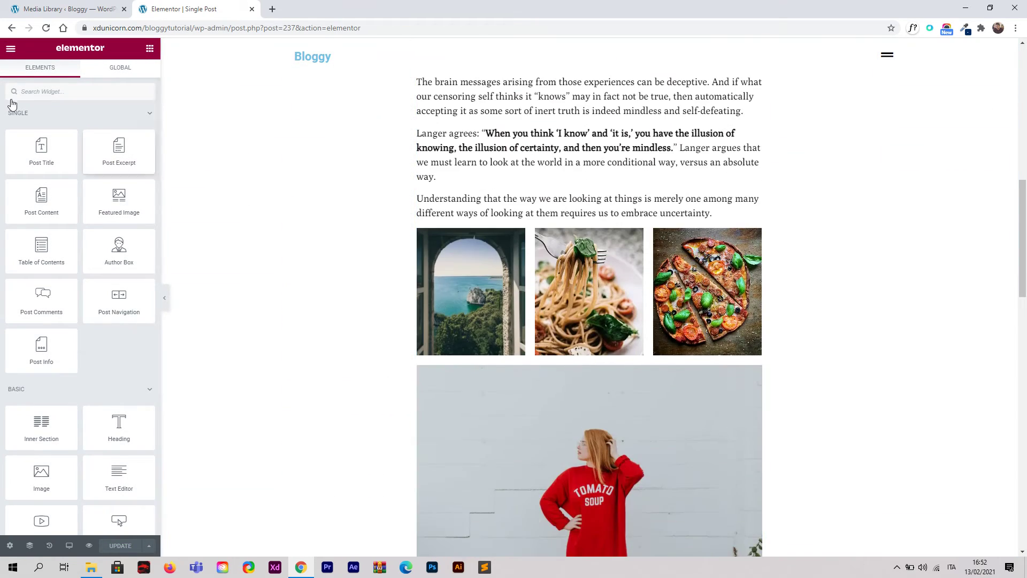
pyautogui.click(11, 48)
pyautogui.click(65, 233)
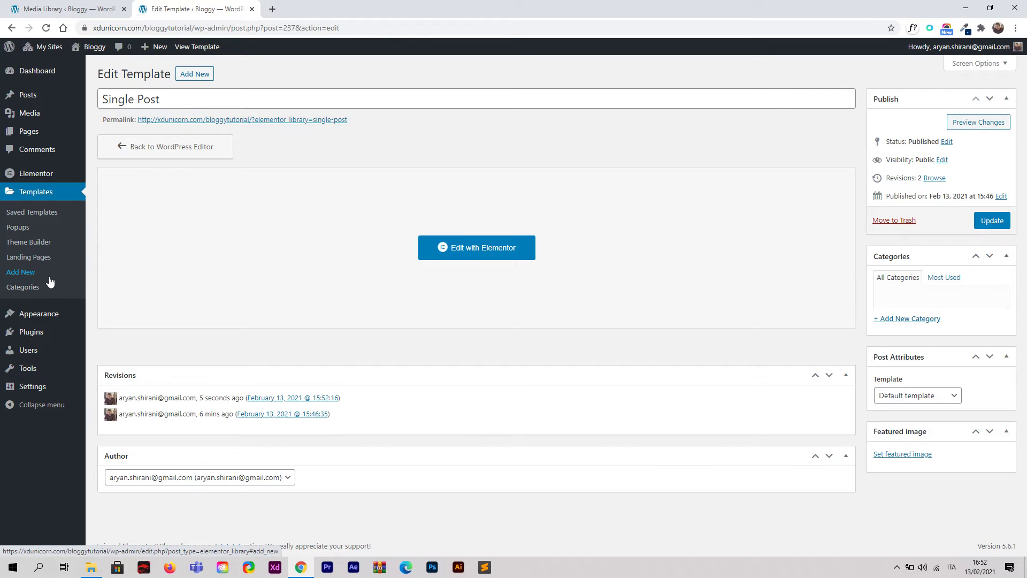
pyautogui.click(30, 242)
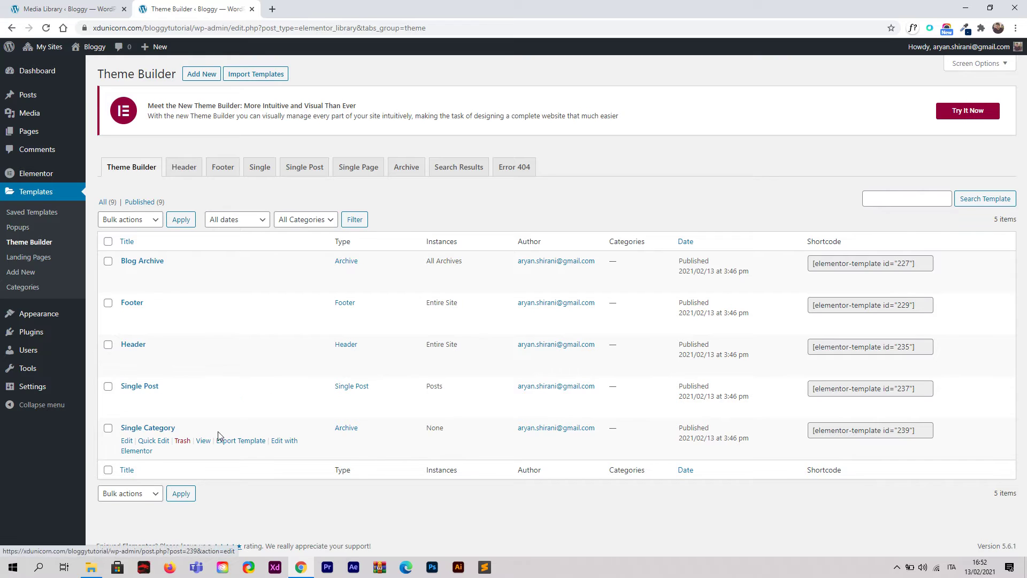
pyautogui.click(287, 444)
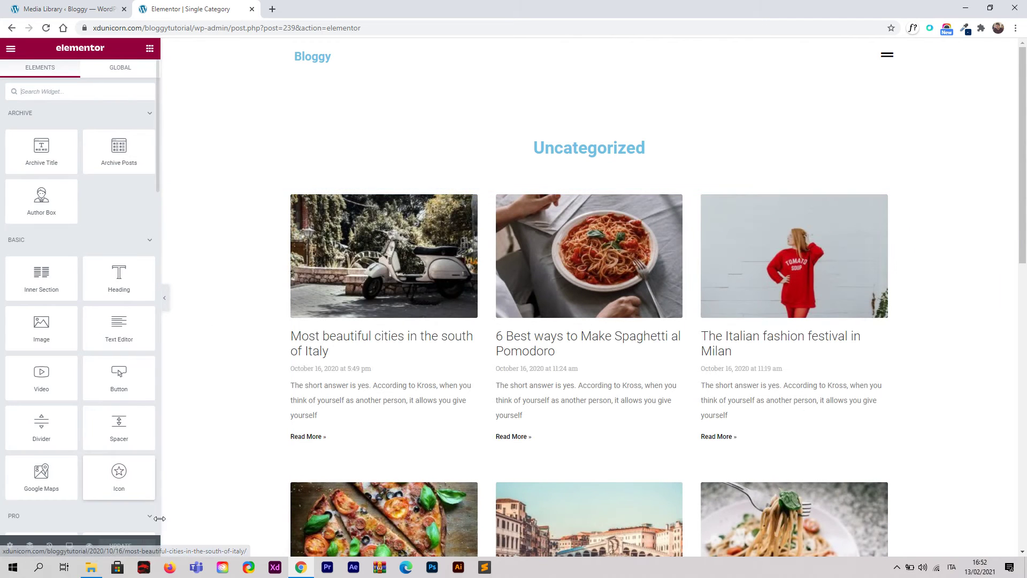
# Add a display condition including all Categories to the Single Category template and save it.
pyautogui.click(151, 546)
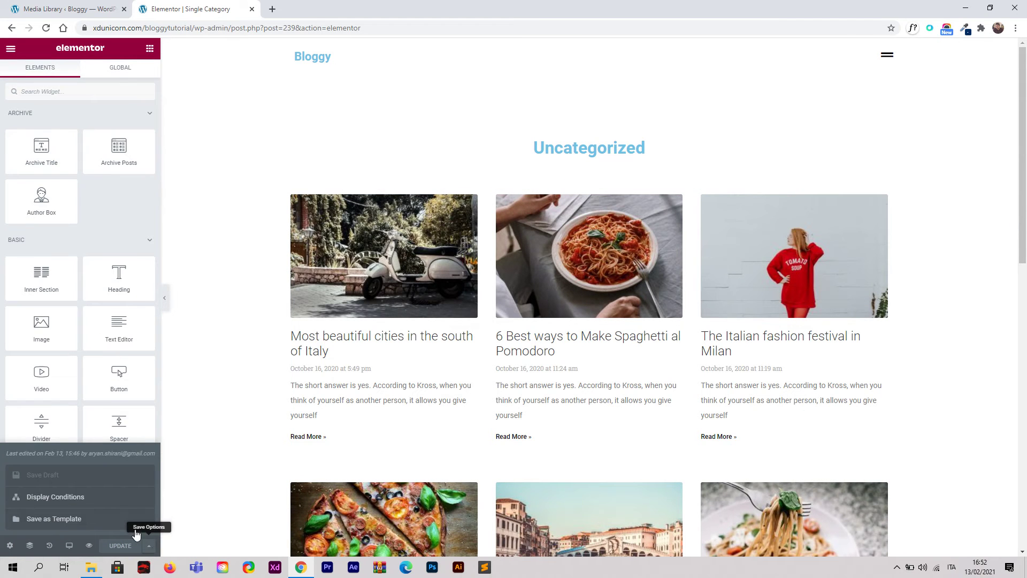
pyautogui.click(104, 497)
pyautogui.click(486, 336)
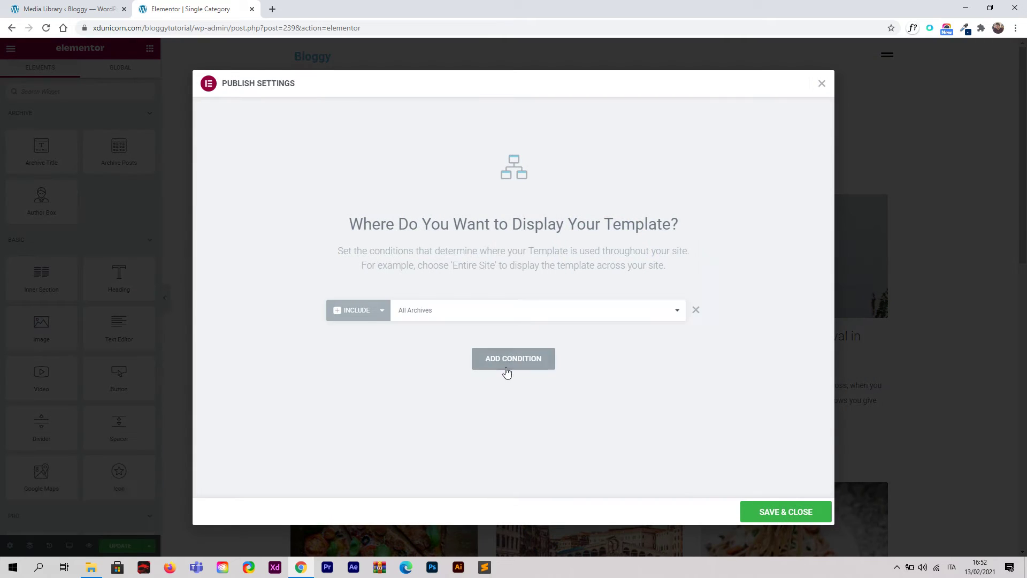
pyautogui.click(454, 320)
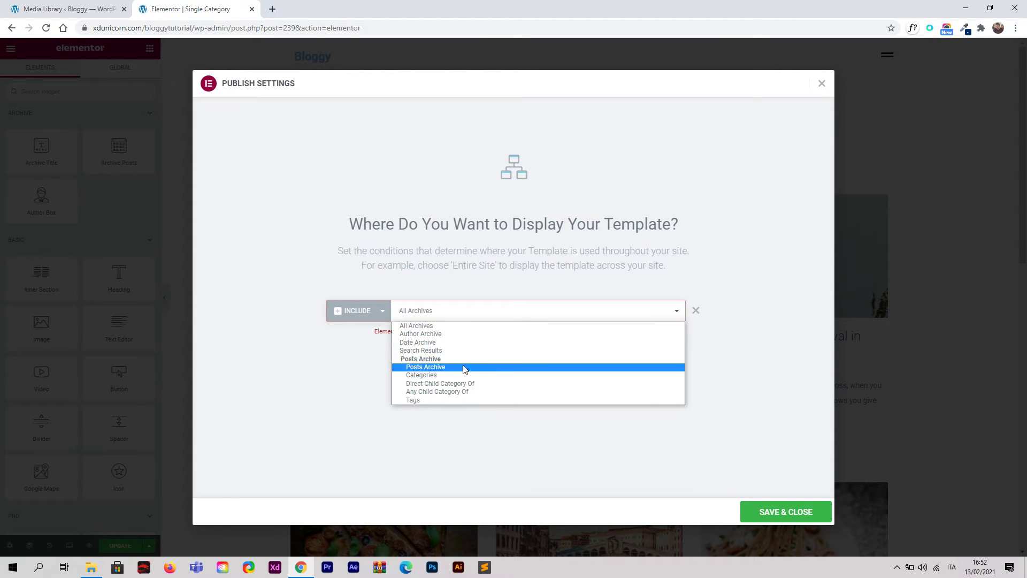
pyautogui.click(437, 376)
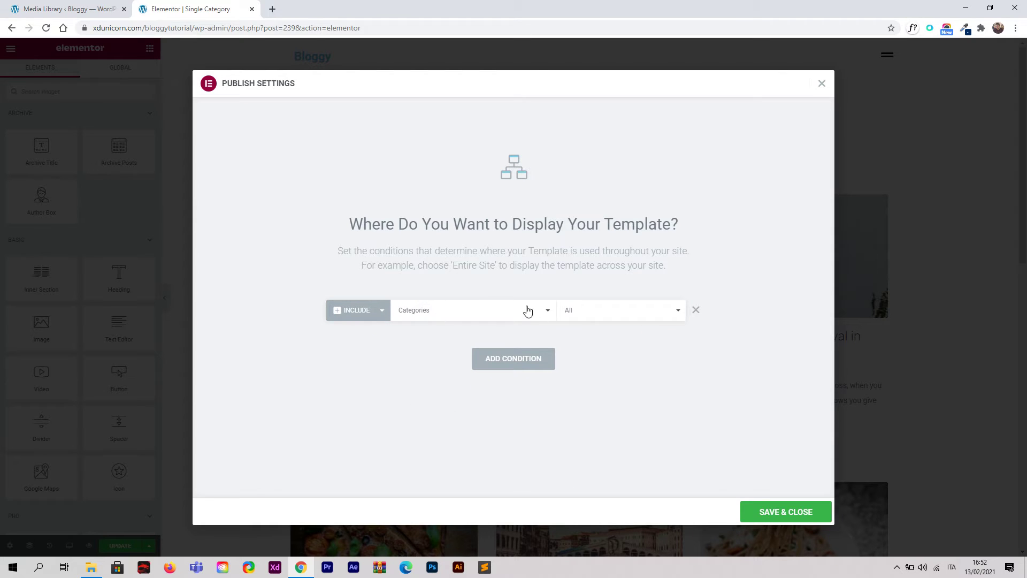
pyautogui.click(760, 507)
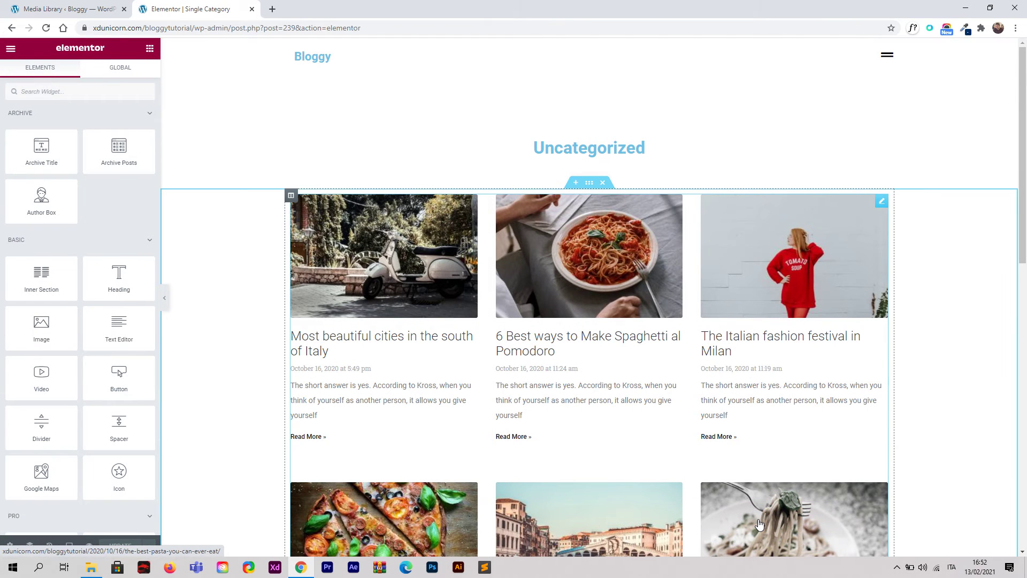
# Exit the Single Category template to the dashboard and open the Full Menu popup template for editing with Elementor.
pyautogui.click(9, 51)
pyautogui.click(78, 239)
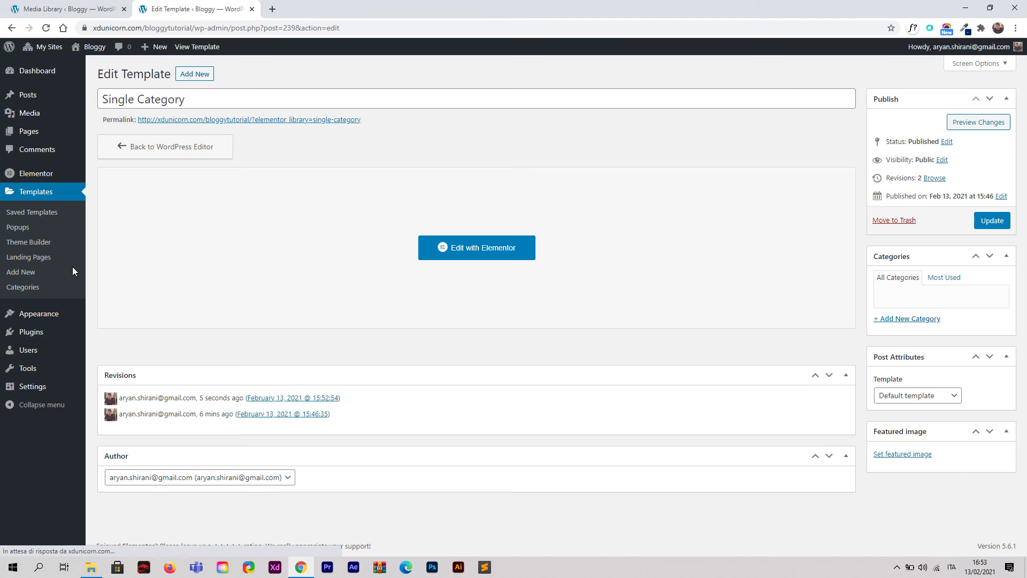
pyautogui.click(21, 228)
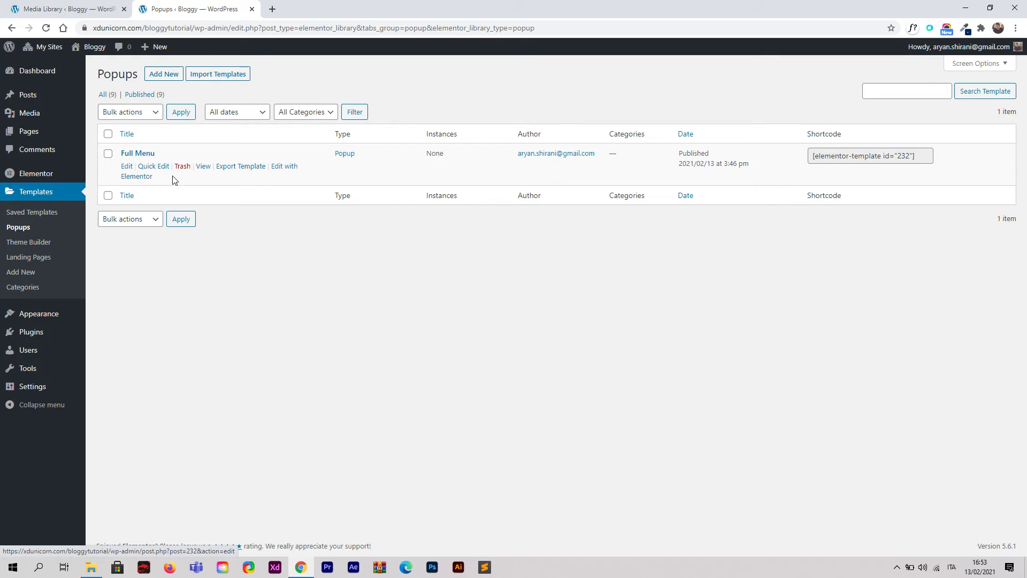
pyautogui.click(287, 170)
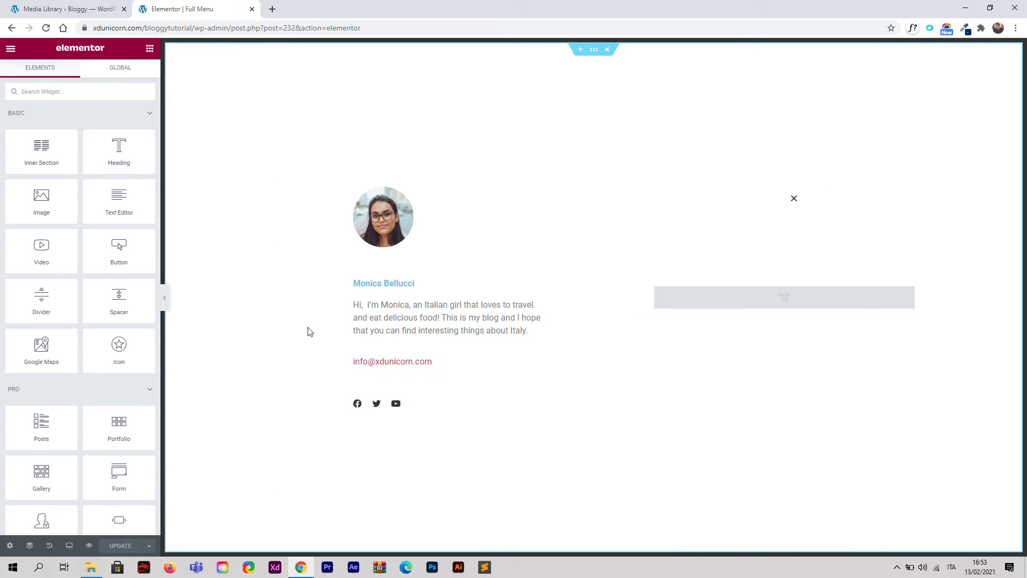
# Examine the settings of the bio text, name heading and social icons in the Full Menu popup.
pyautogui.click(382, 319)
pyautogui.moveTo(532, 331); pyautogui.dragTo(345, 314)
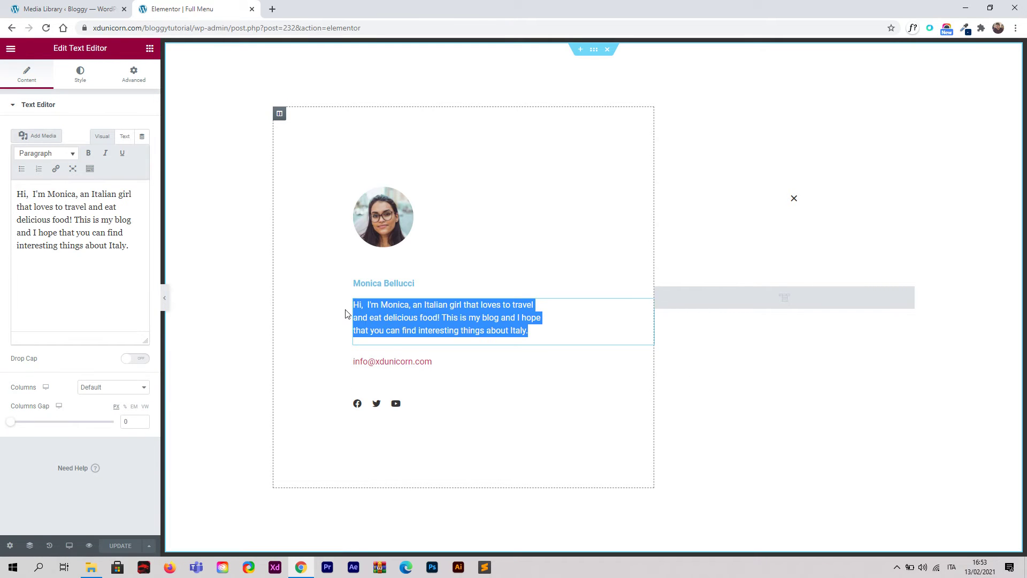
pyautogui.click(374, 283)
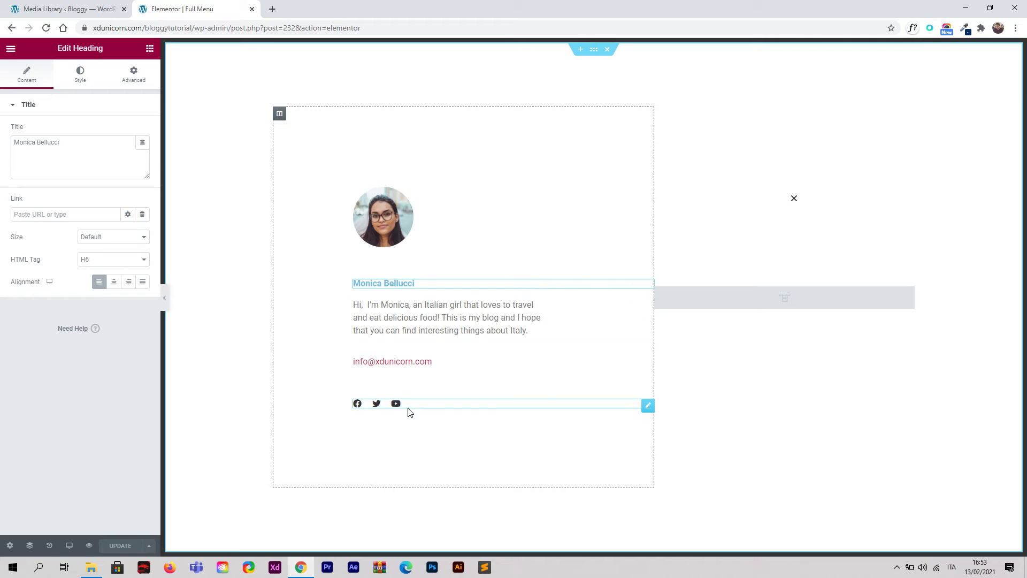
pyautogui.click(369, 408)
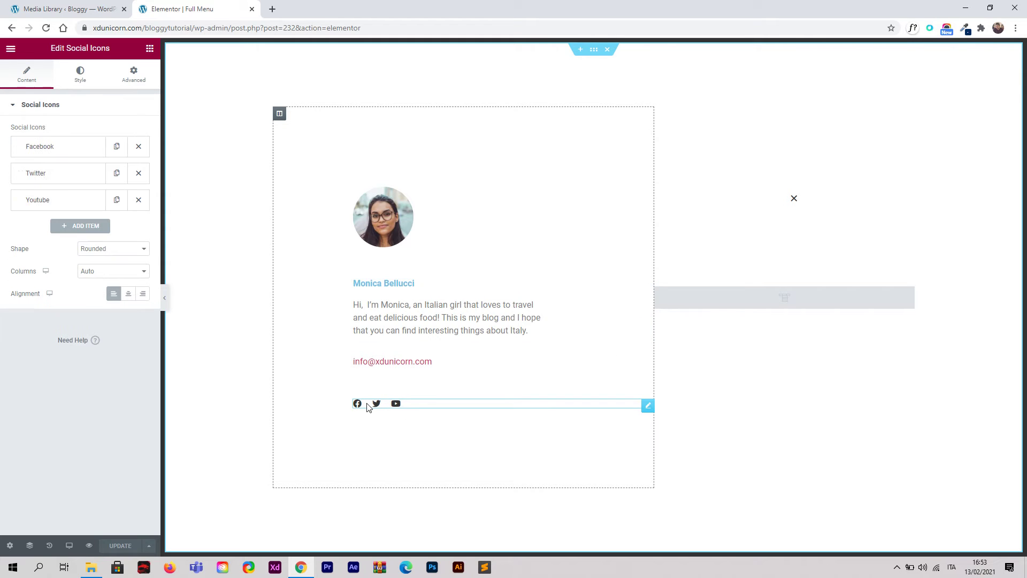
# Examine the Facebook item's link field and its open-in-new-window option in the social icons of the Full Menu popup.
pyautogui.click(37, 155)
pyautogui.click(74, 258)
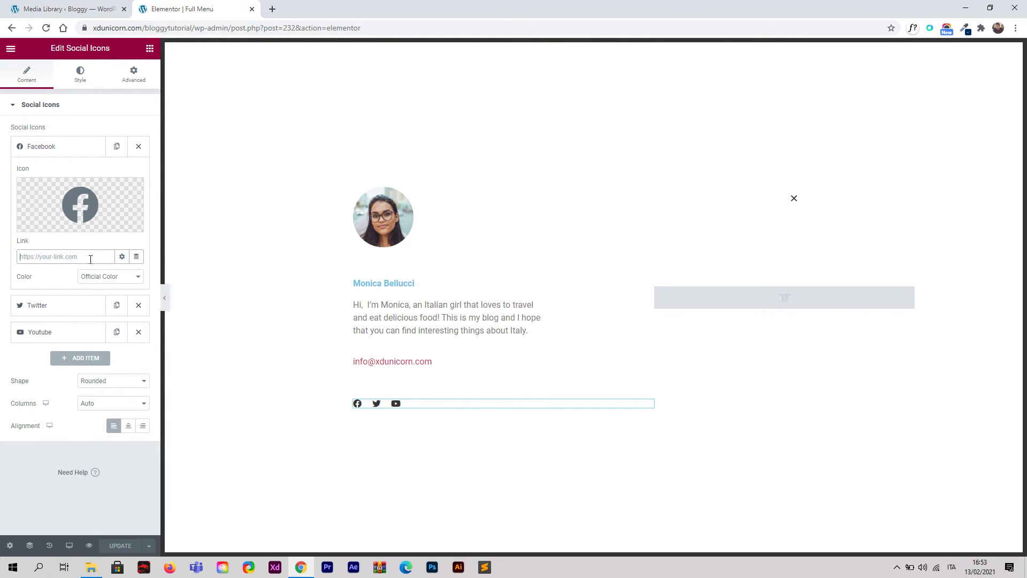
pyautogui.click(122, 257)
pyautogui.click(55, 275)
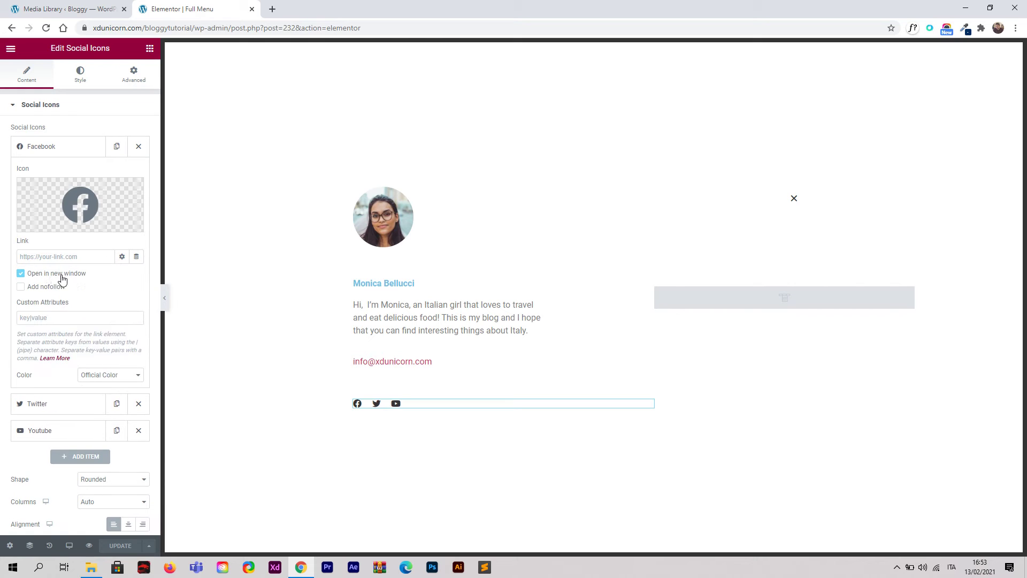
pyautogui.click(119, 260)
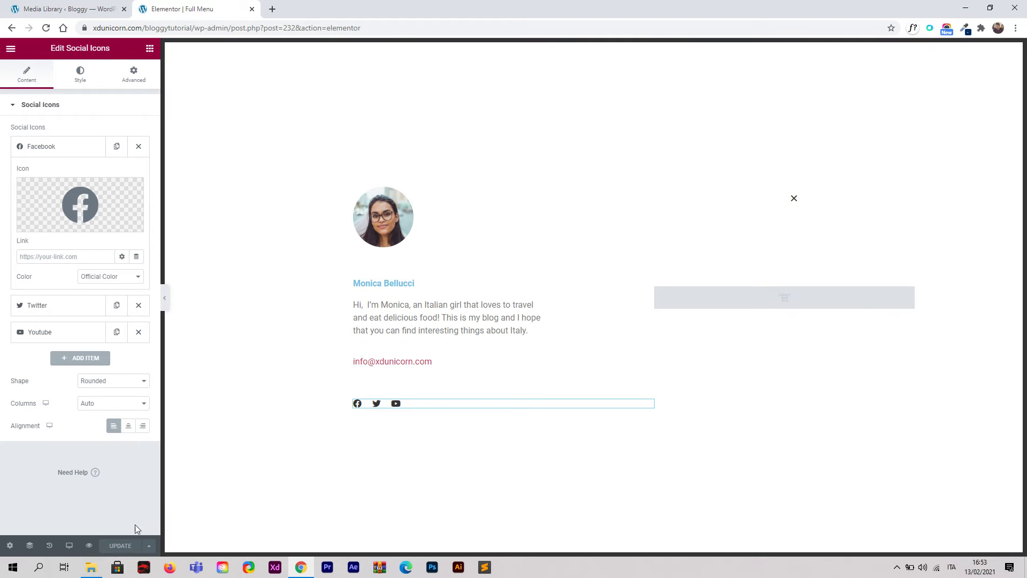
# Exit the Full Menu popup to the dashboard and open the list of saved templates.
pyautogui.click(11, 48)
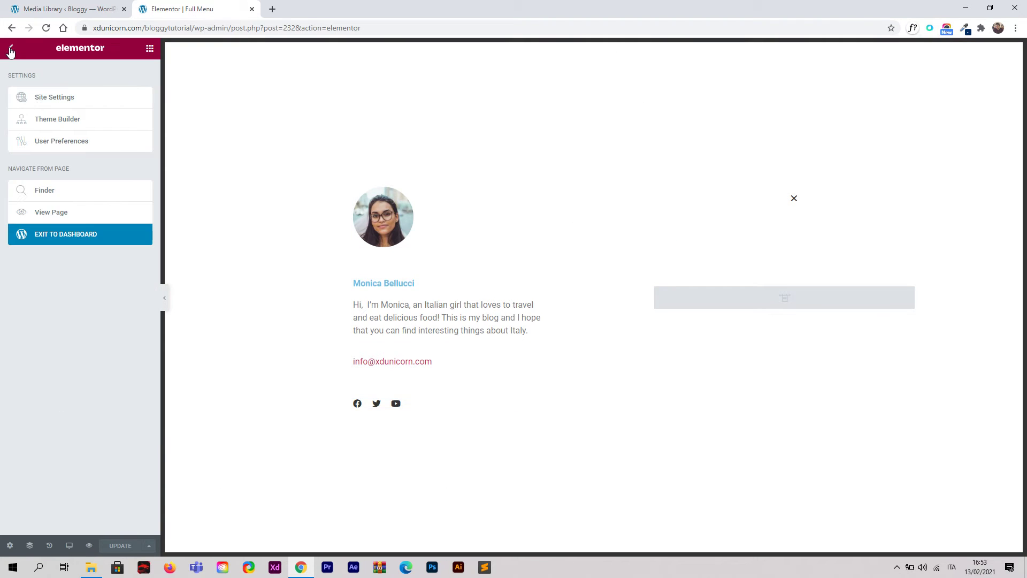
pyautogui.click(63, 238)
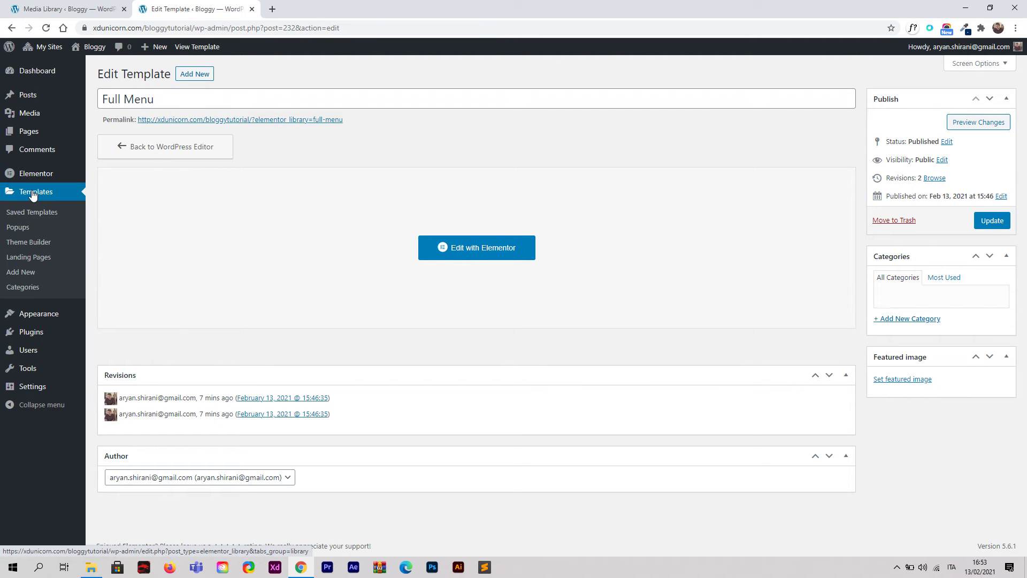
pyautogui.click(32, 196)
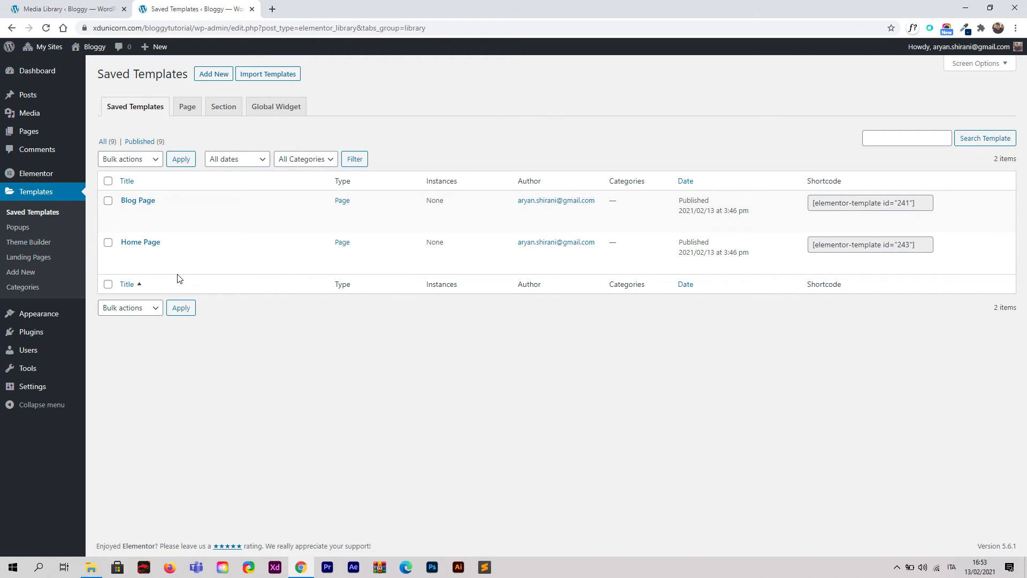
pyautogui.moveTo(193, 275)
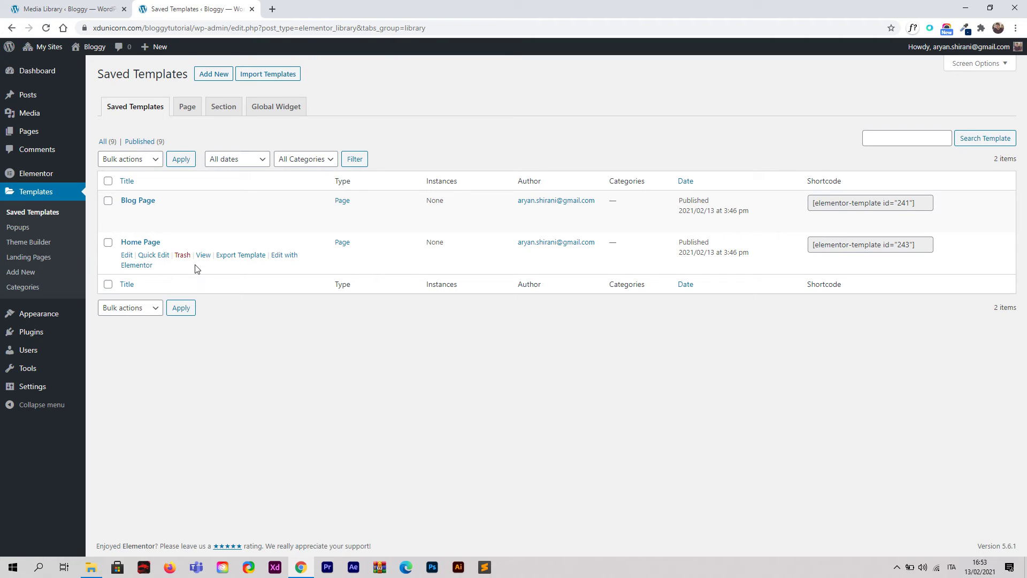
# View the live site in a new browser tab and check the full menu popup, closing it again.
pyautogui.moveTo(90, 47)
pyautogui.rightClick(92, 65)
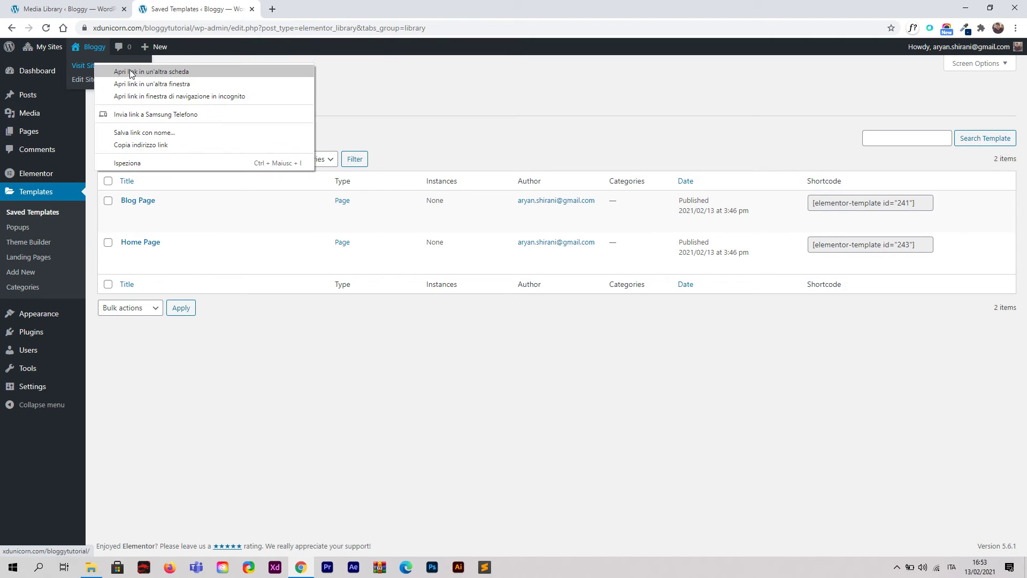
pyautogui.click(131, 72)
pyautogui.click(331, 6)
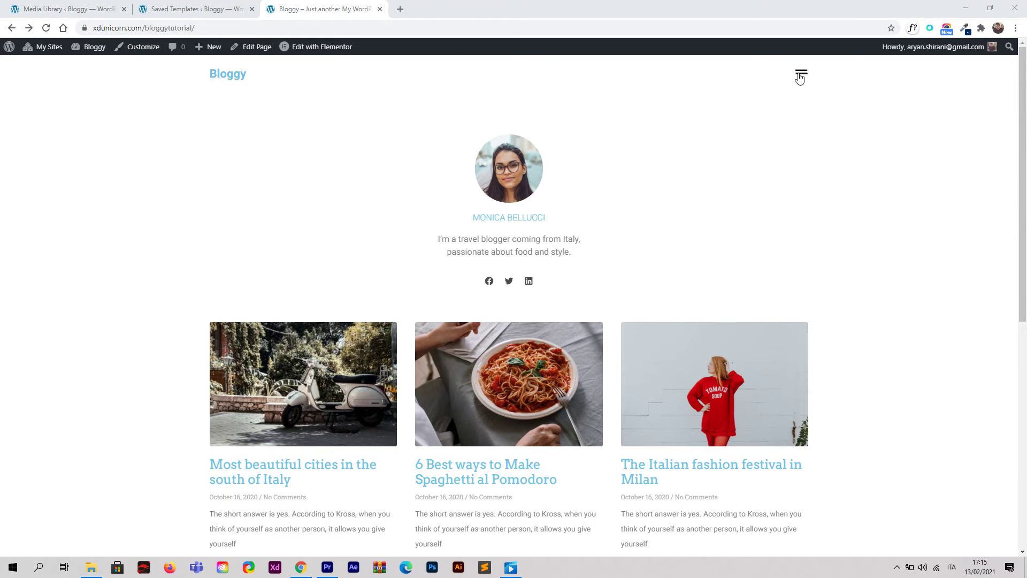
pyautogui.click(800, 75)
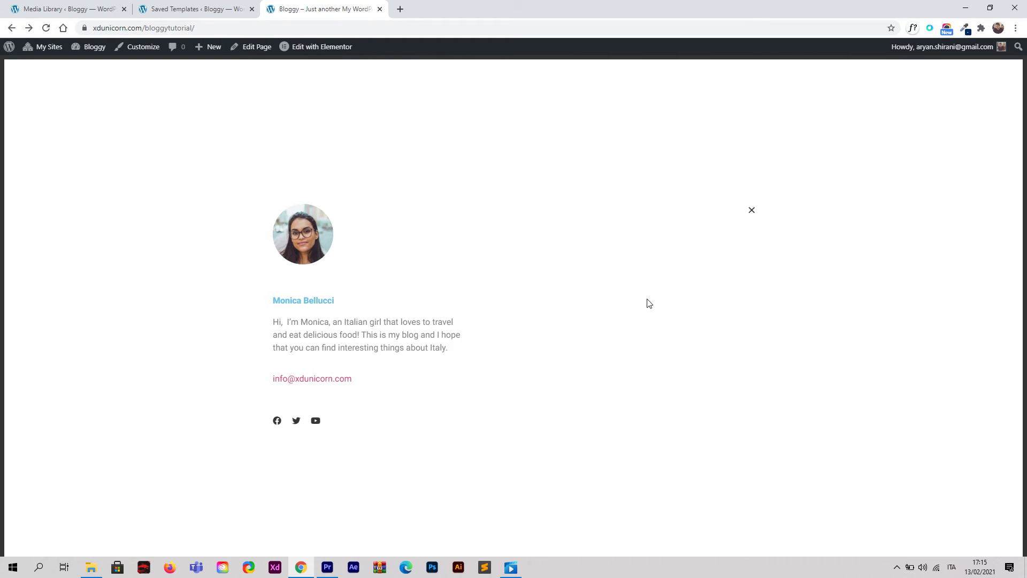
pyautogui.click(752, 211)
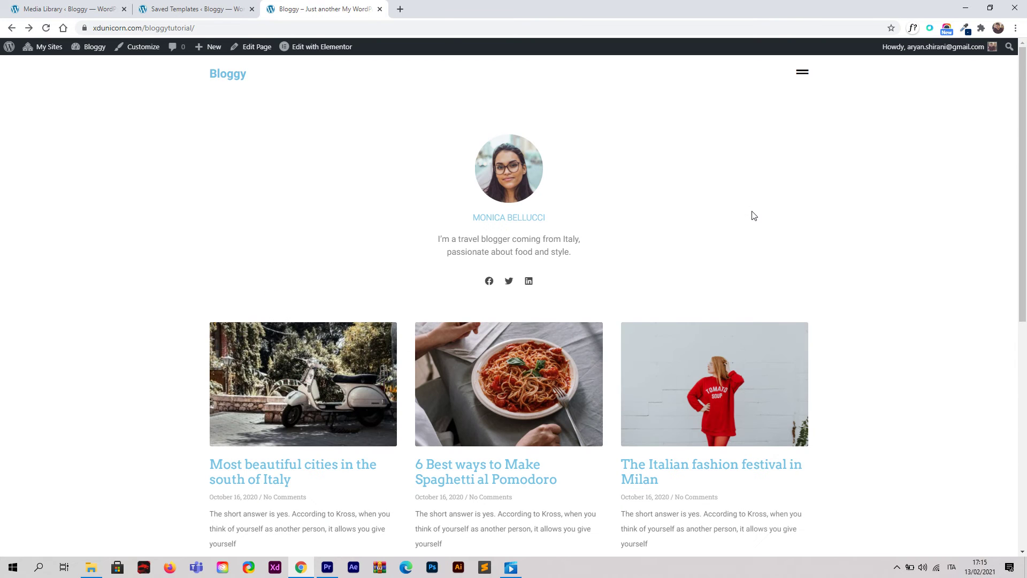
# Review the "6 Best ways to Make Spaghetti al Pomodoro" post and the next post on the live site, and return to the home page.
pyautogui.scroll(-3, 695, 215)
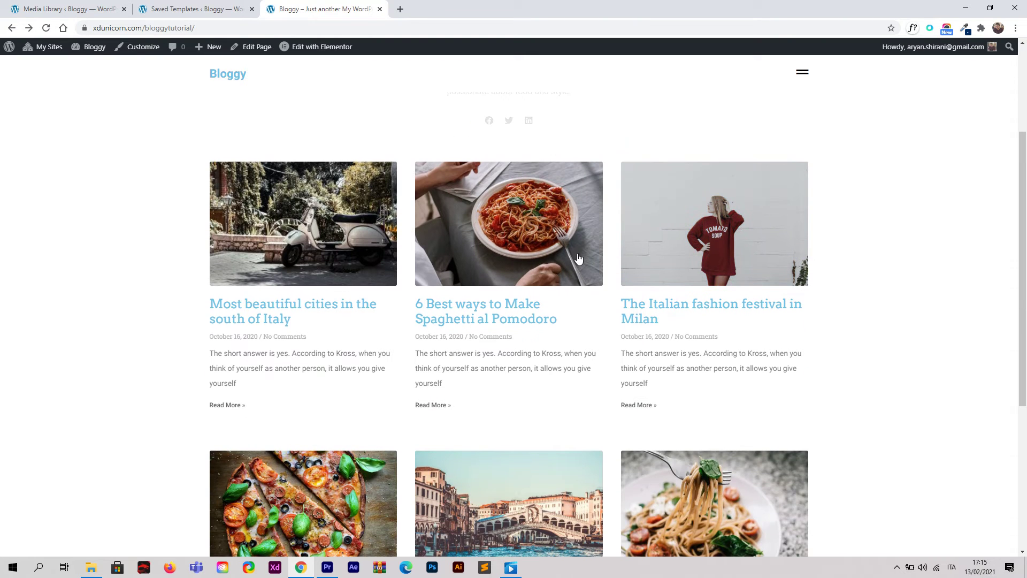
pyautogui.click(512, 253)
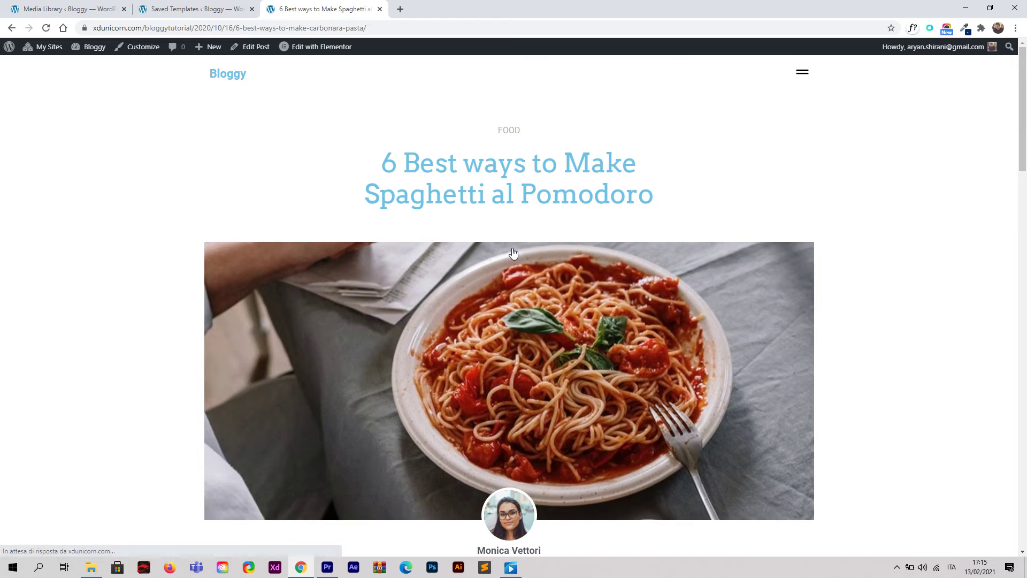
pyautogui.scroll(-7, 582, 276)
pyautogui.scroll(-20, 582, 276)
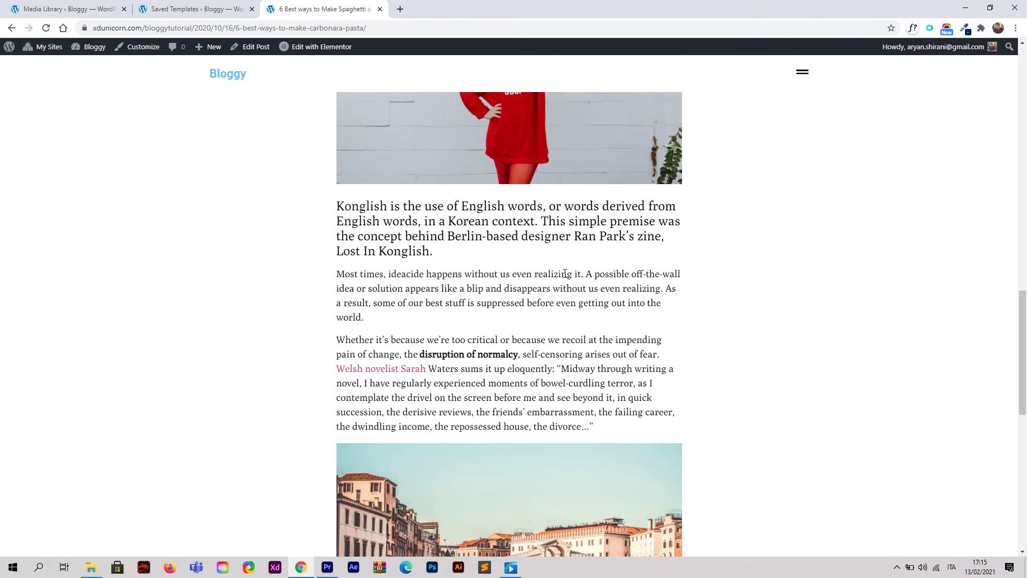
pyautogui.scroll(-2, 593, 278)
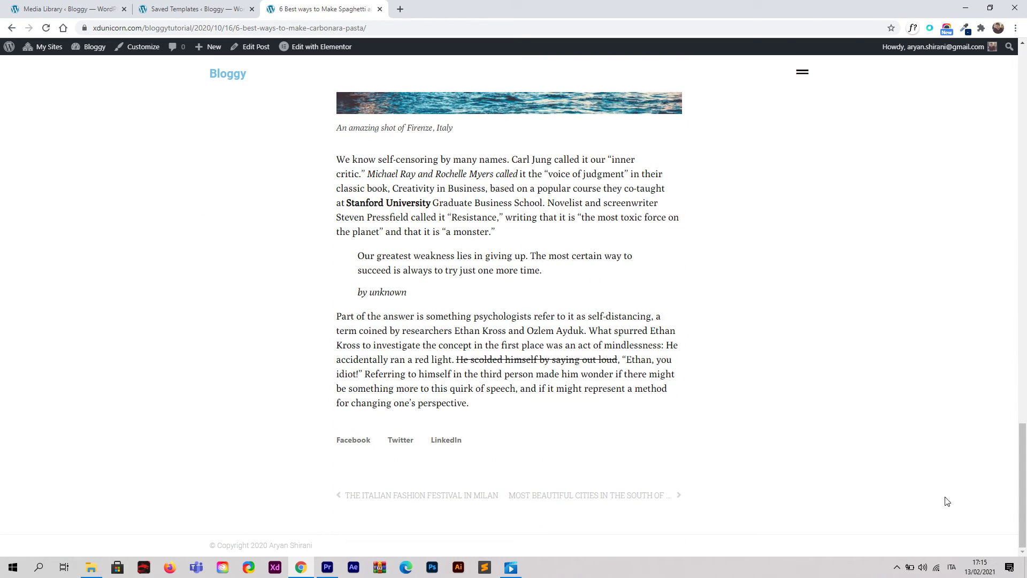
pyautogui.click(617, 494)
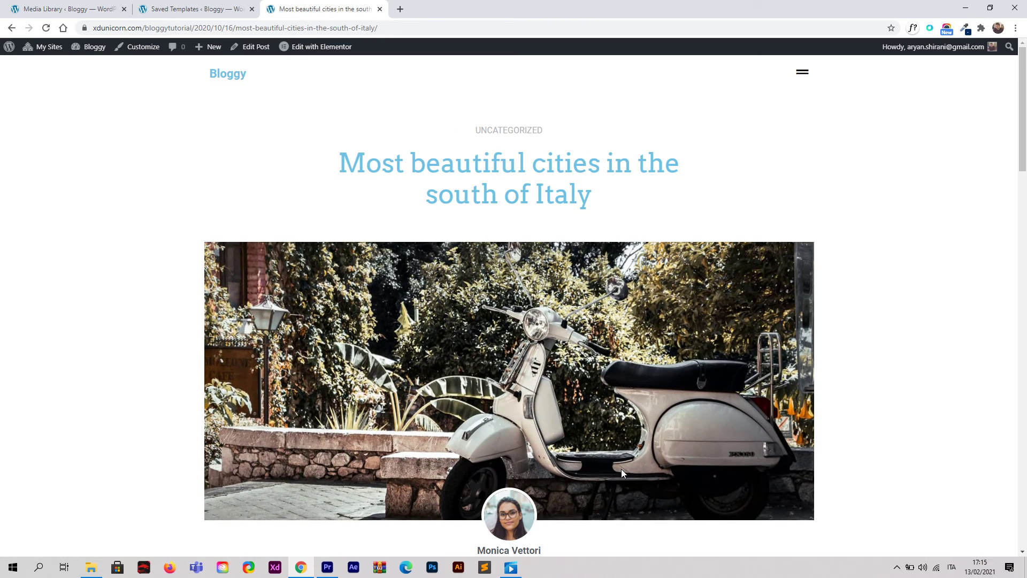
pyautogui.click(242, 85)
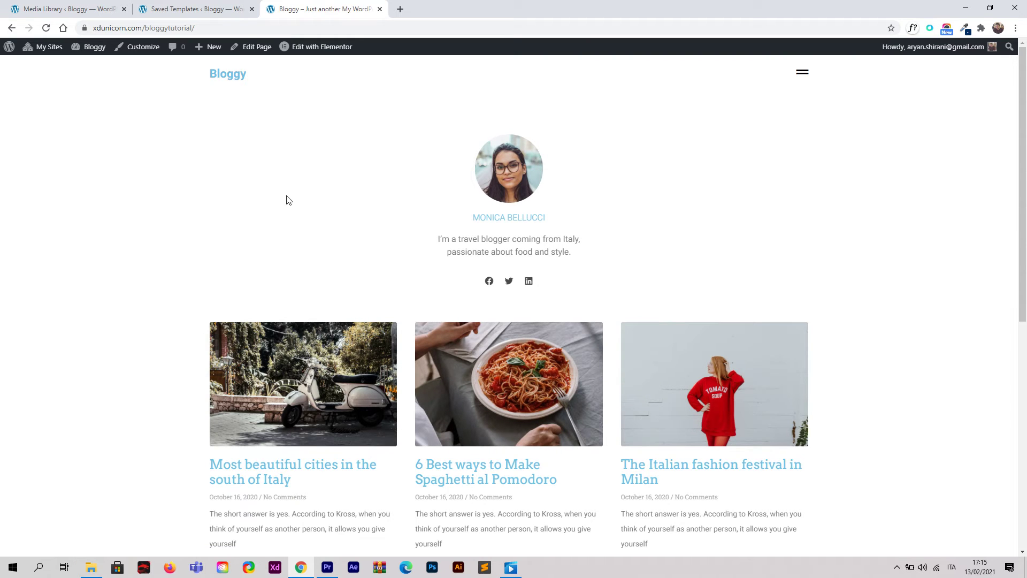
# Close the live site and open the Menus page in the WordPress dashboard.
pyautogui.click(192, 9)
pyautogui.click(375, 10)
pyautogui.click(380, 10)
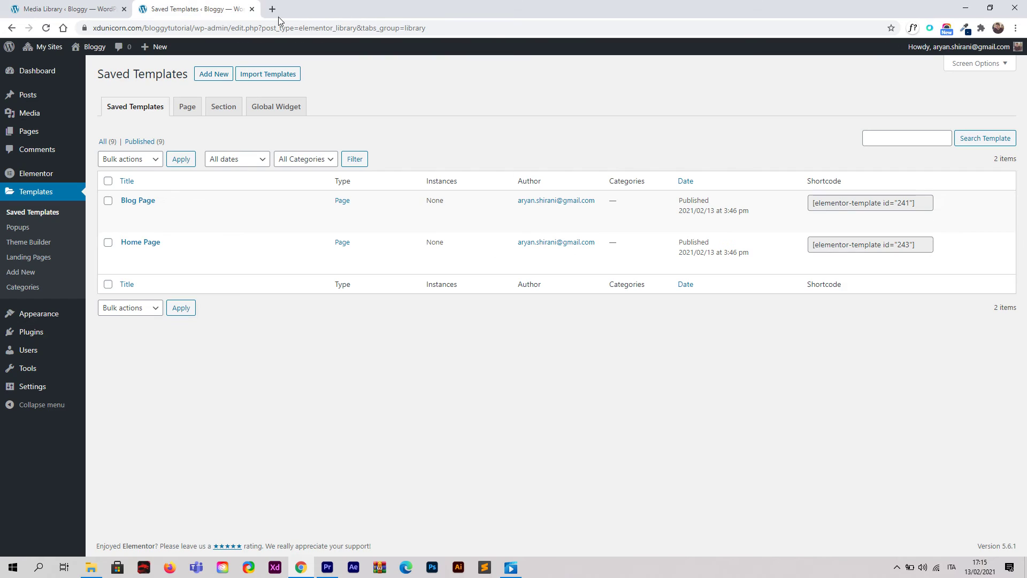
pyautogui.moveTo(53, 313)
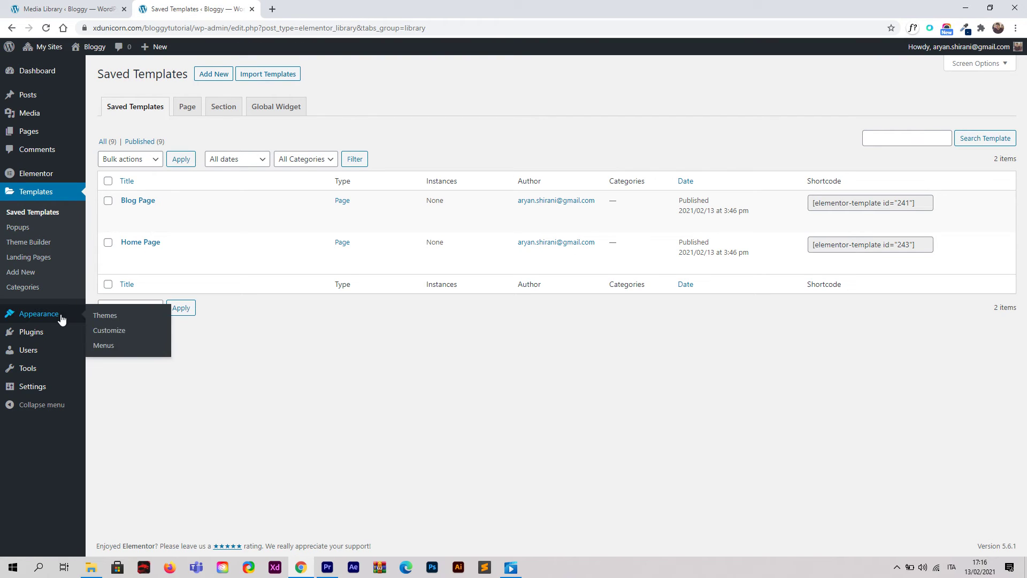
pyautogui.click(126, 345)
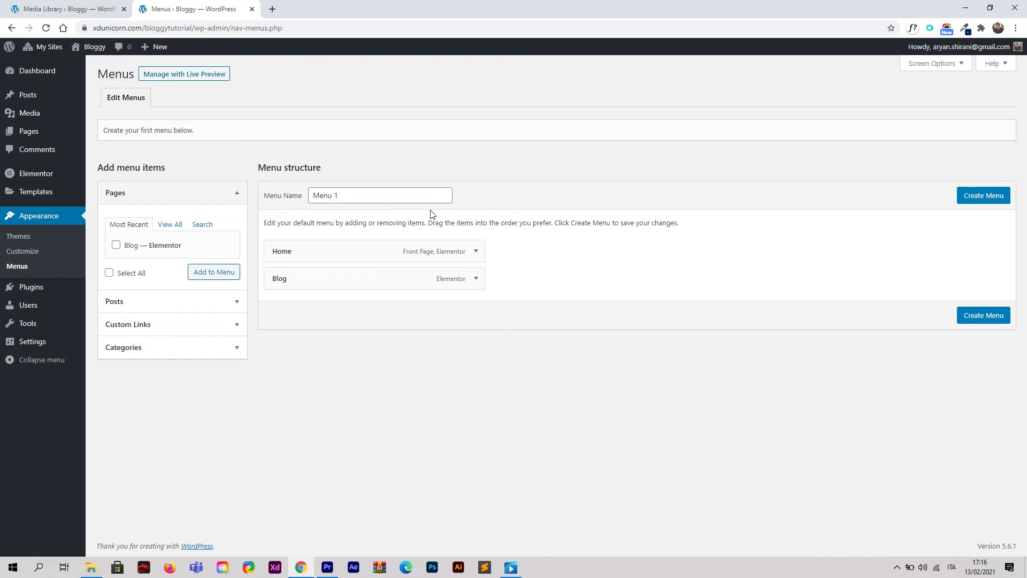
# Add the Travel and Food categories to Menu 1 alongside Home and Blog, and create and save the menu.
pyautogui.click(378, 196)
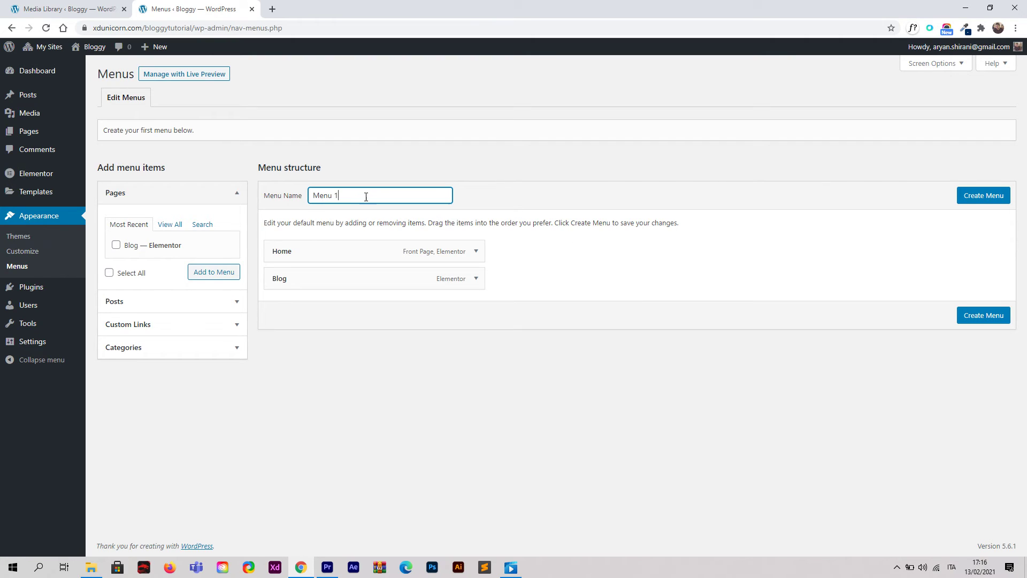
pyautogui.moveTo(314, 199); pyautogui.dragTo(308, 199)
pyautogui.click(927, 225)
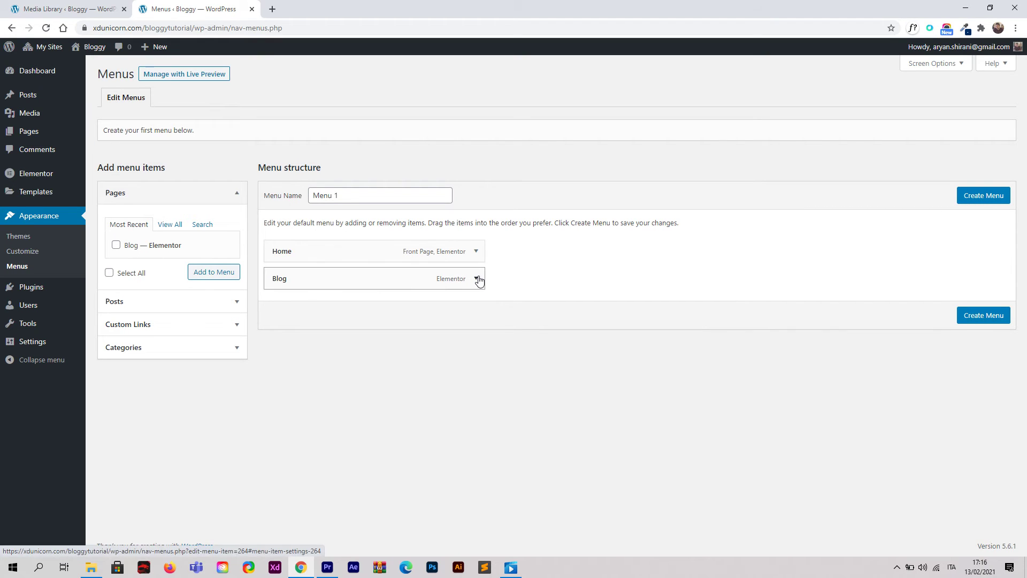
pyautogui.click(236, 347)
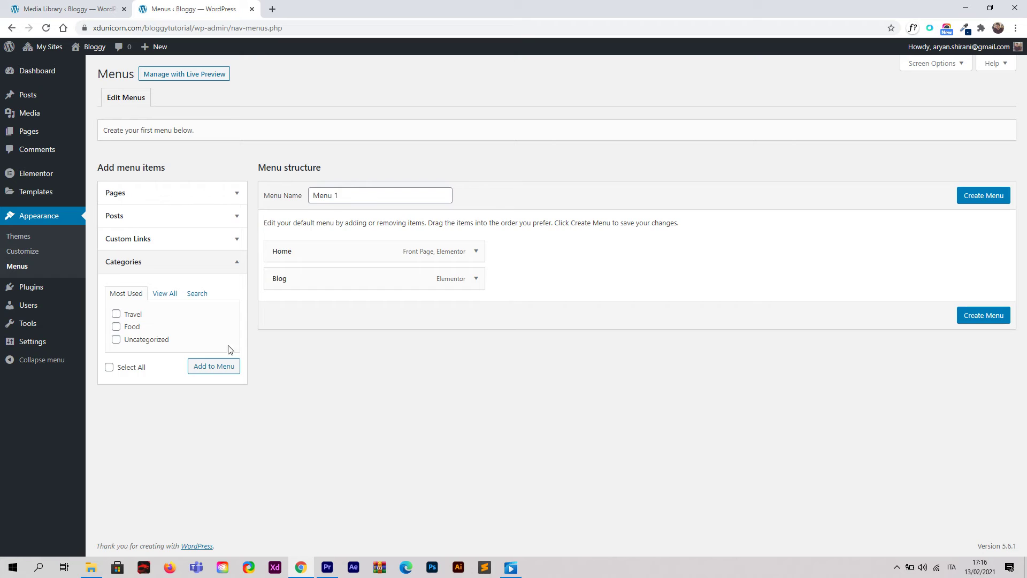
pyautogui.click(128, 327)
pyautogui.click(131, 315)
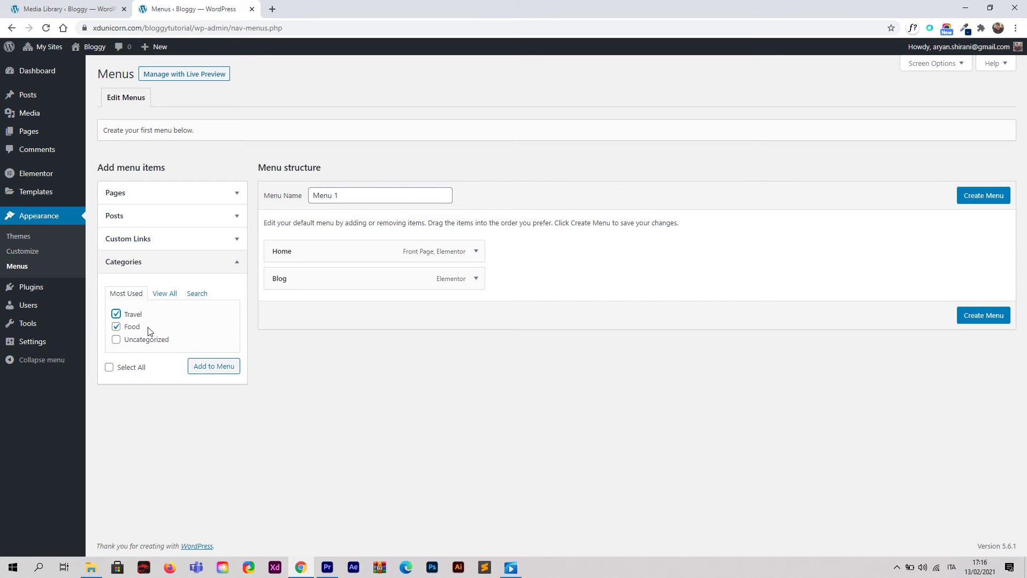
pyautogui.click(229, 369)
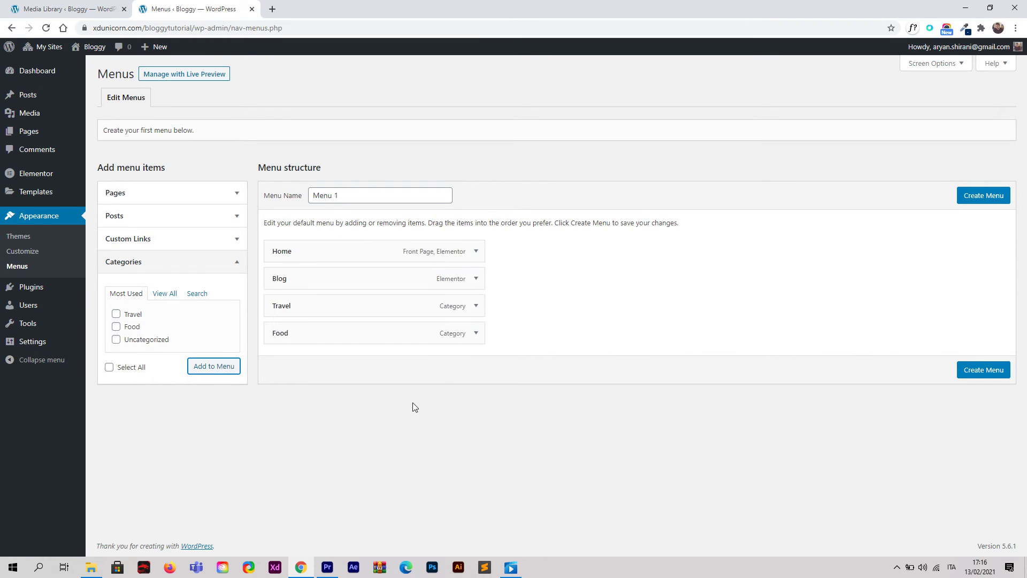
pyautogui.click(972, 196)
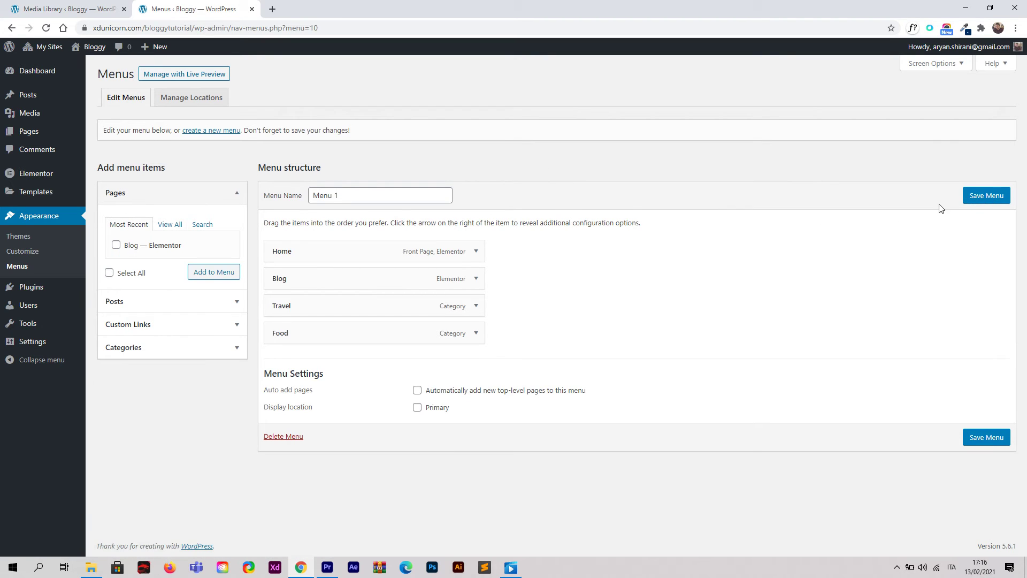
pyautogui.click(973, 197)
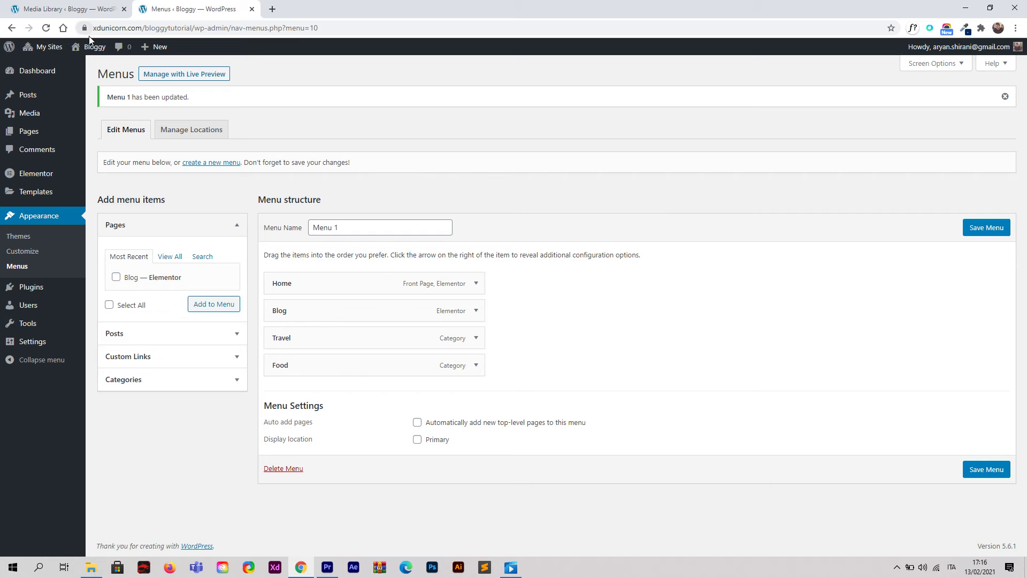
# View the live site in a new browser tab and check the full menu's Blog link and the blog page's article listing.
pyautogui.moveTo(91, 47)
pyautogui.middleClick(91, 65)
pyautogui.click(313, 9)
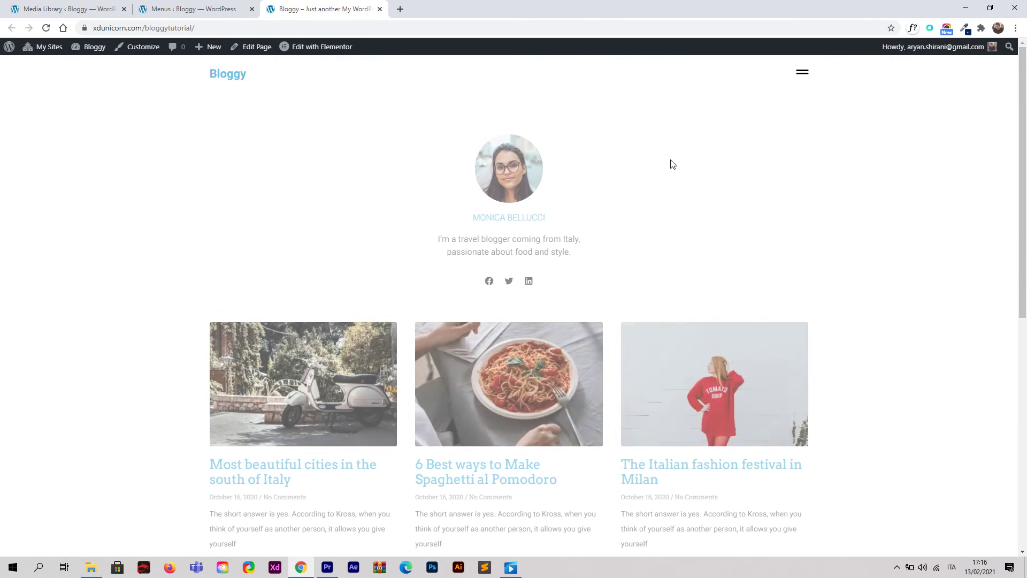
pyautogui.click(802, 73)
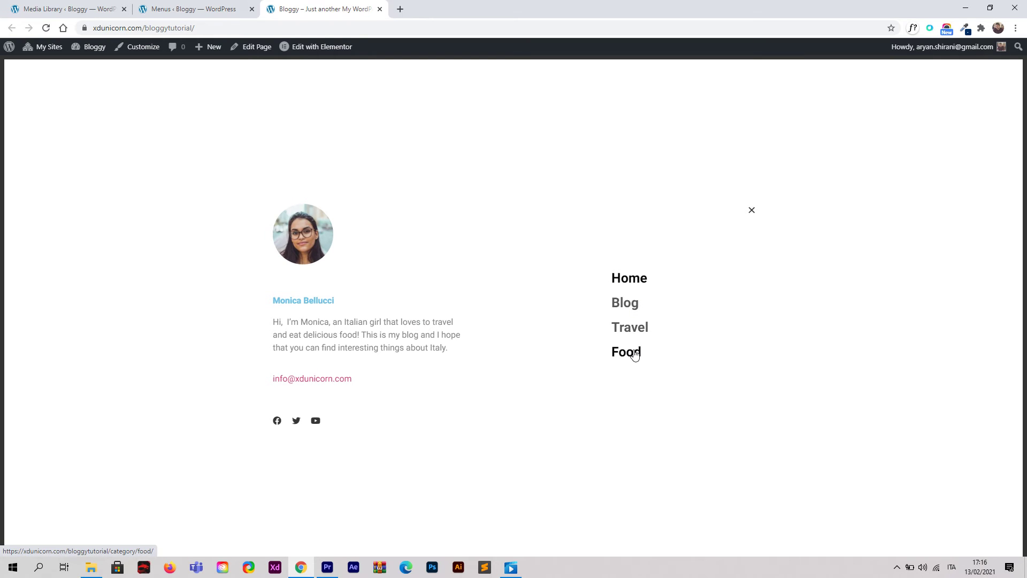
pyautogui.click(632, 302)
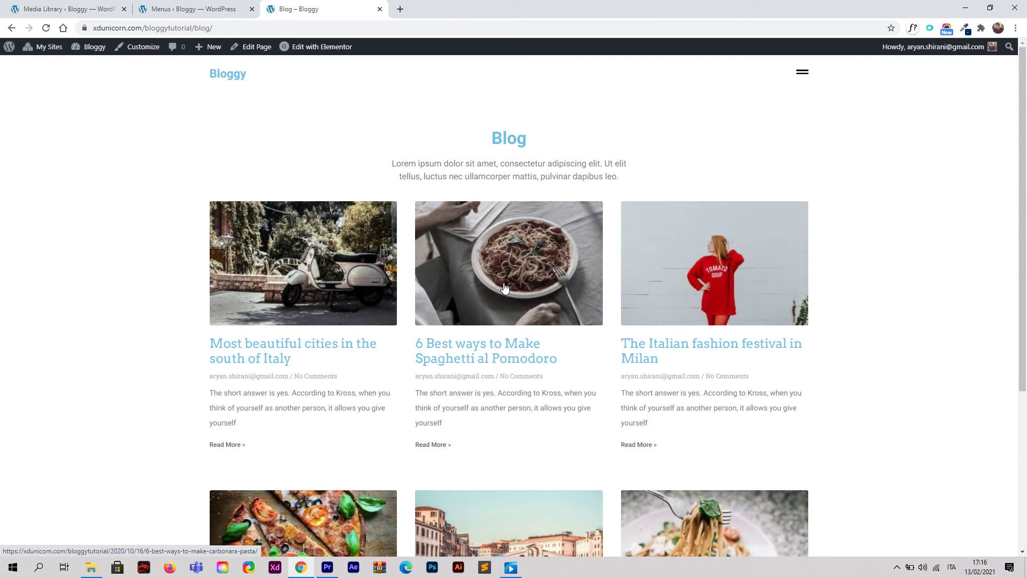
pyautogui.scroll(-5, 504, 288)
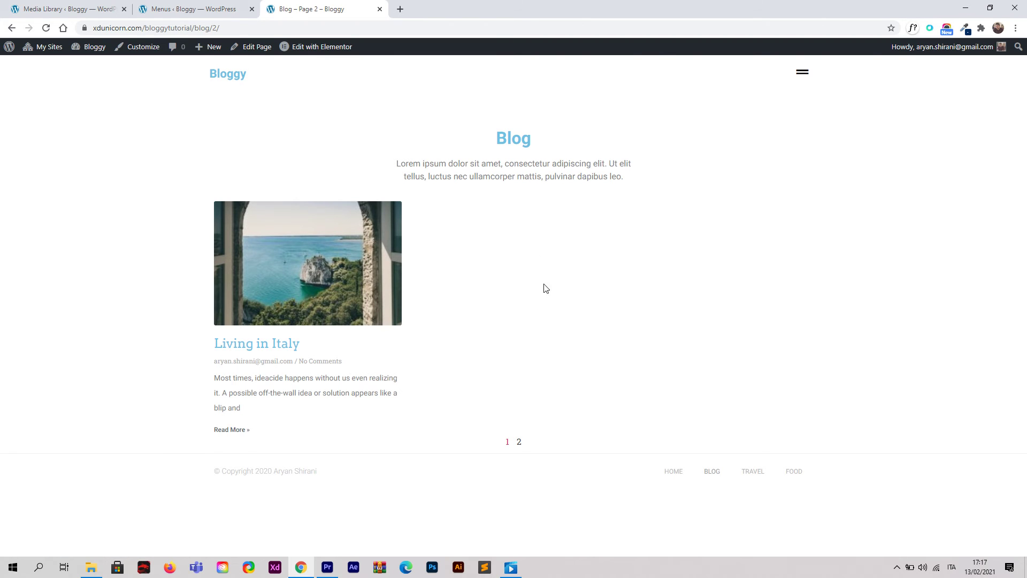
# Return to the home page, open it for editing with Elementor and open the settings of the "See all my articles" button.
pyautogui.click(241, 85)
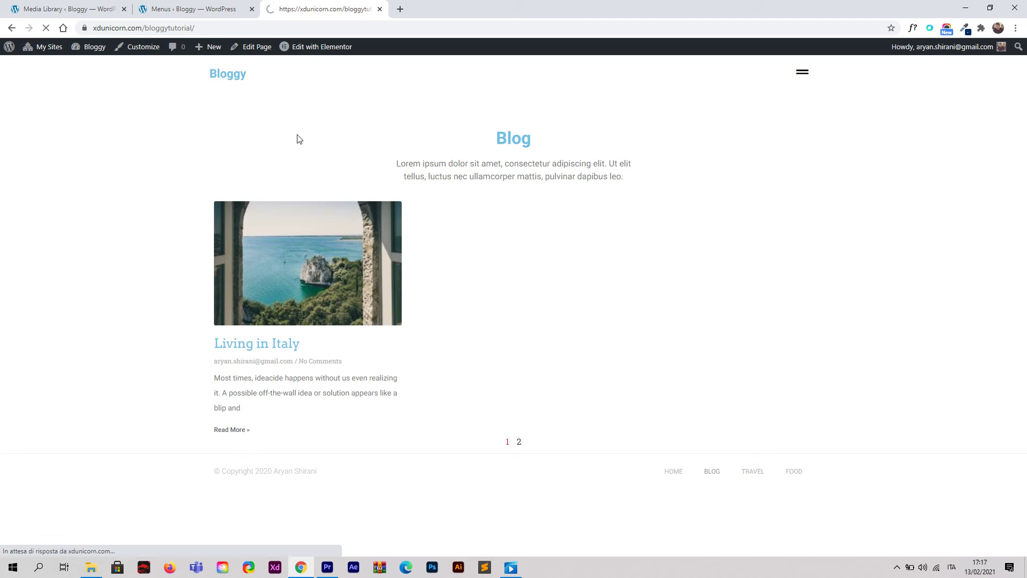
pyautogui.scroll(-8, 298, 139)
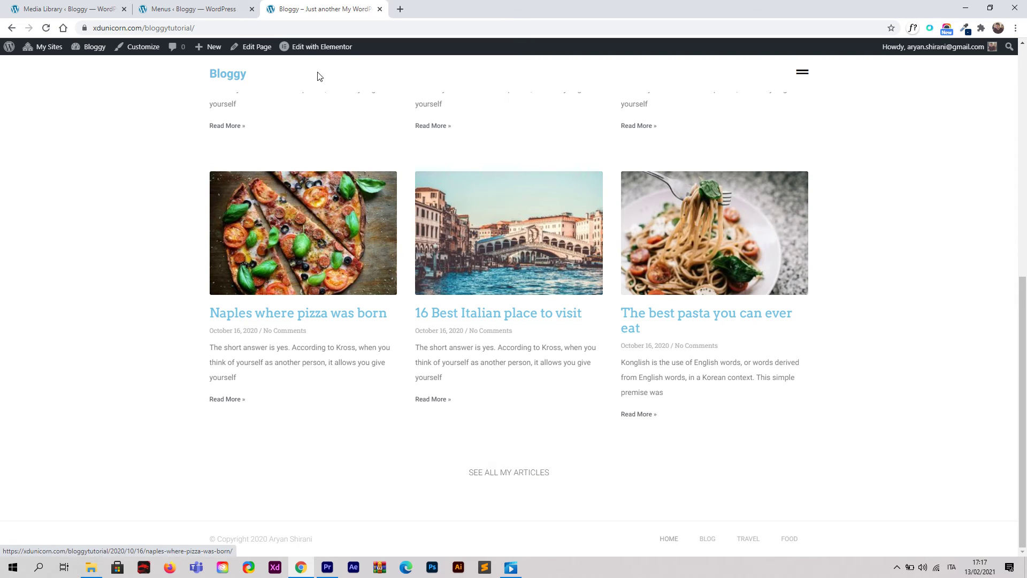
pyautogui.moveTo(317, 48)
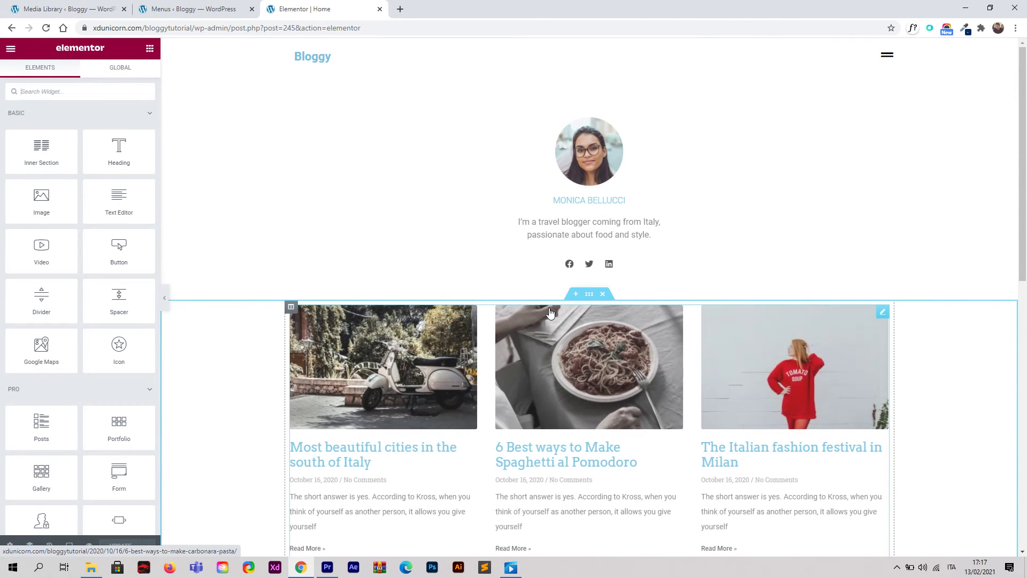
pyautogui.scroll(-10, 531, 274)
pyautogui.scroll(-1, 531, 274)
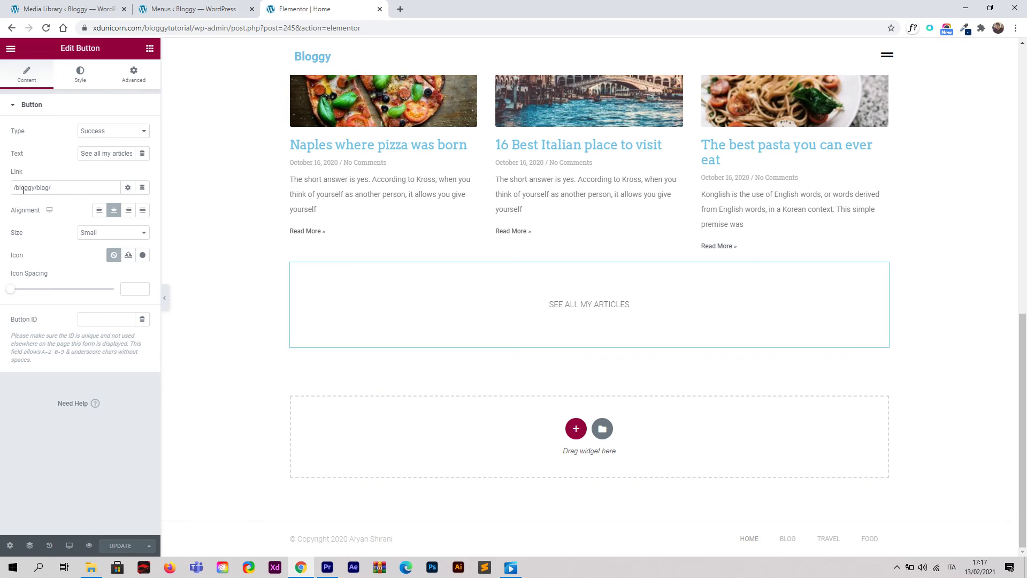
# Remove the /bloggy prefix from the "See all my articles" button's link, leaving /blog/.
pyautogui.click(81, 191)
pyautogui.moveTo(62, 191); pyautogui.dragTo(7, 192)
pyautogui.click(32, 192)
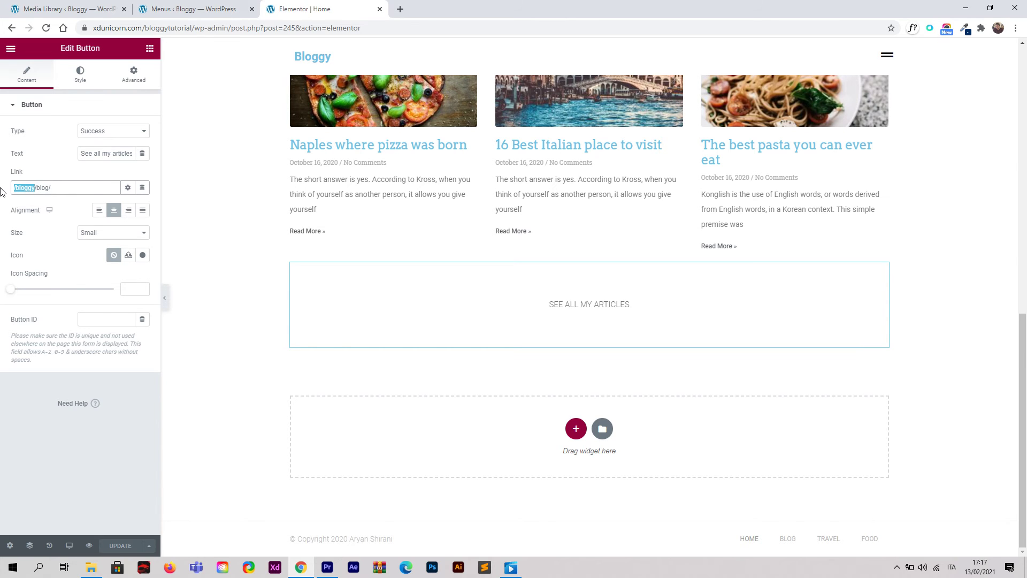
pyautogui.press('BackSpace')
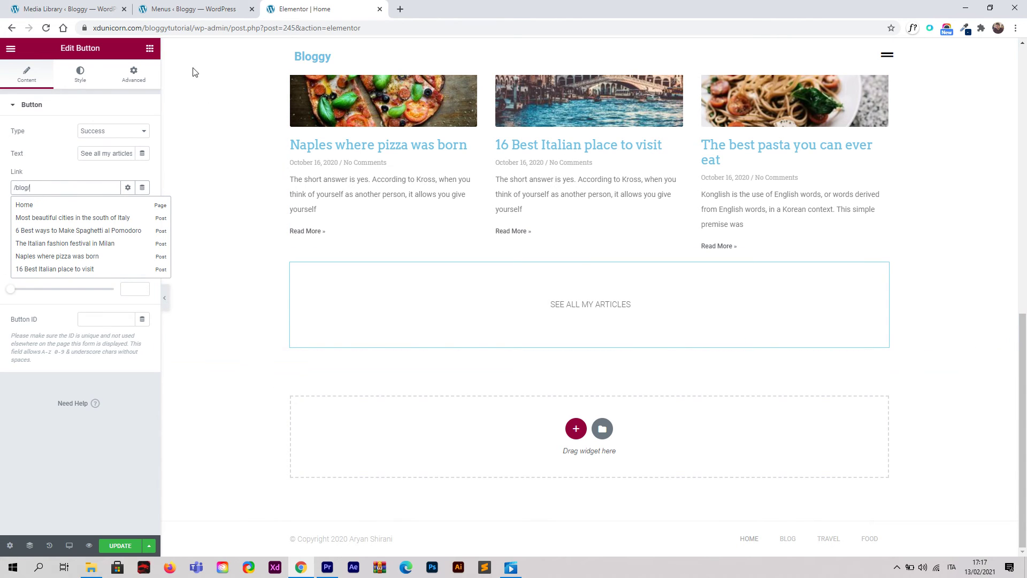
# Copy /bloggytutorial/ from the page address into the button's link to make it /bloggytutorial/blog/, and update the page.
pyautogui.moveTo(145, 28); pyautogui.dragTo(198, 30)
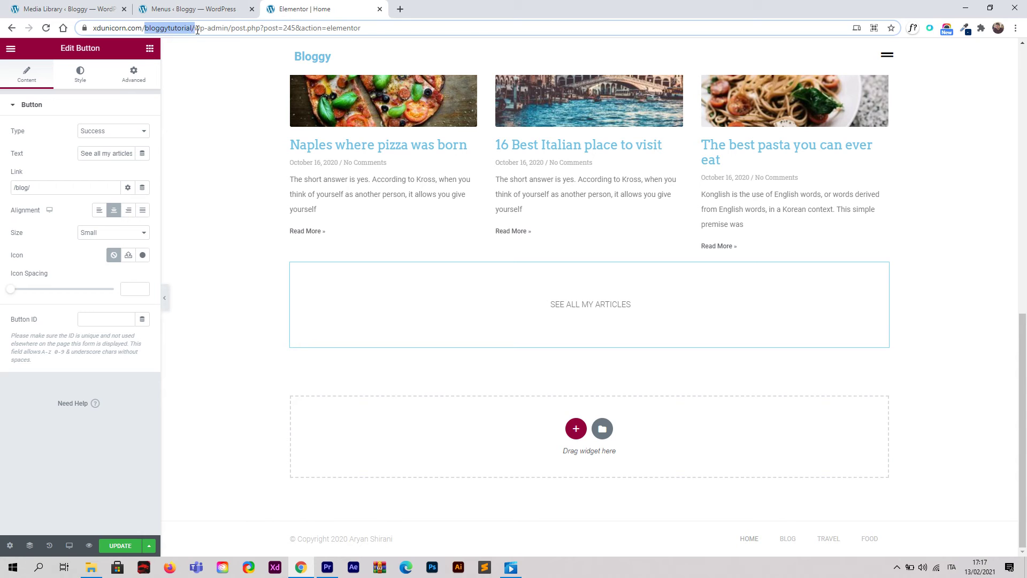
pyautogui.click(193, 31)
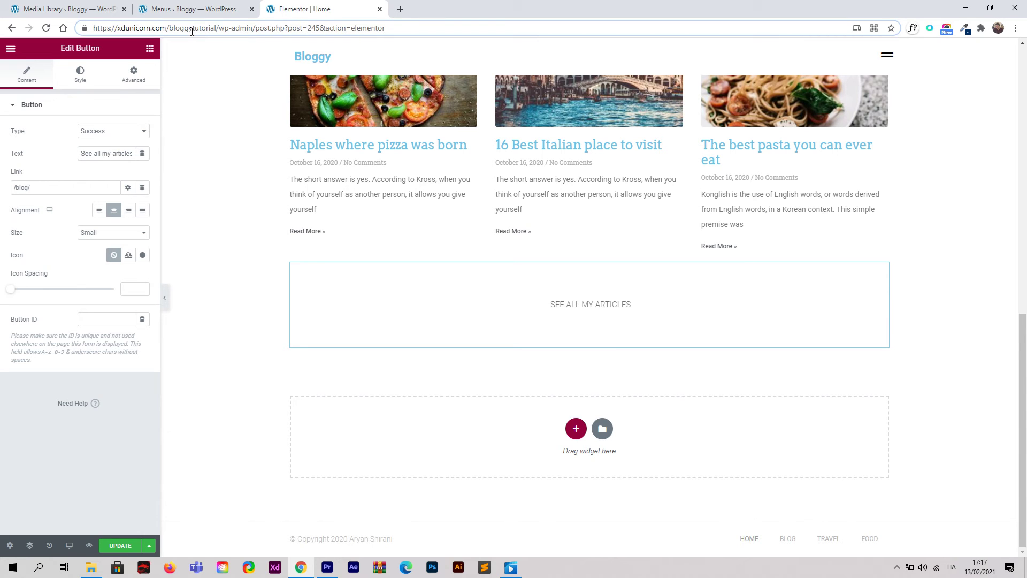
pyautogui.moveTo(167, 28); pyautogui.dragTo(216, 30)
pyautogui.hotkey('ctrl', 'c')
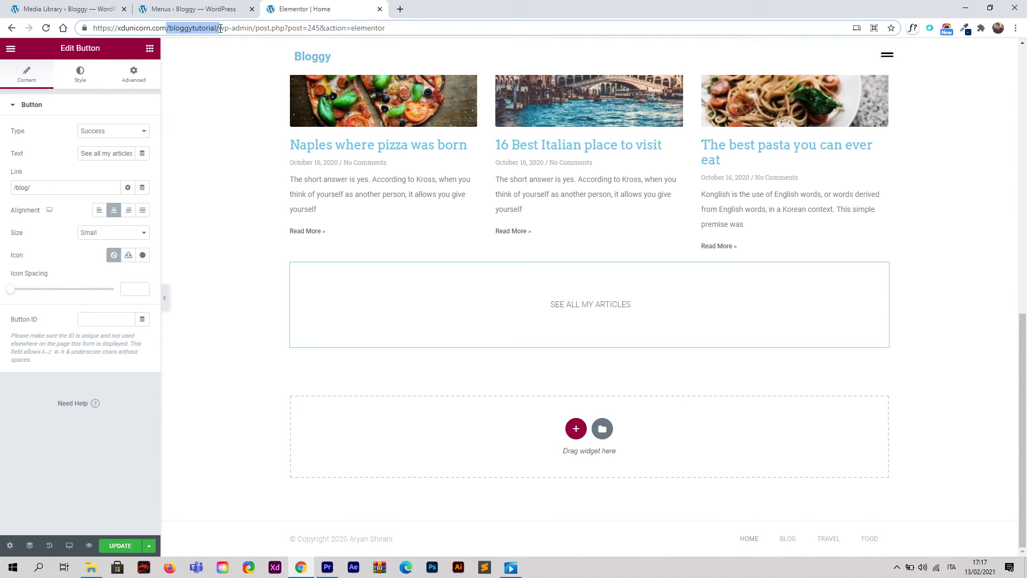
pyautogui.rightClick(213, 33)
pyautogui.click(251, 105)
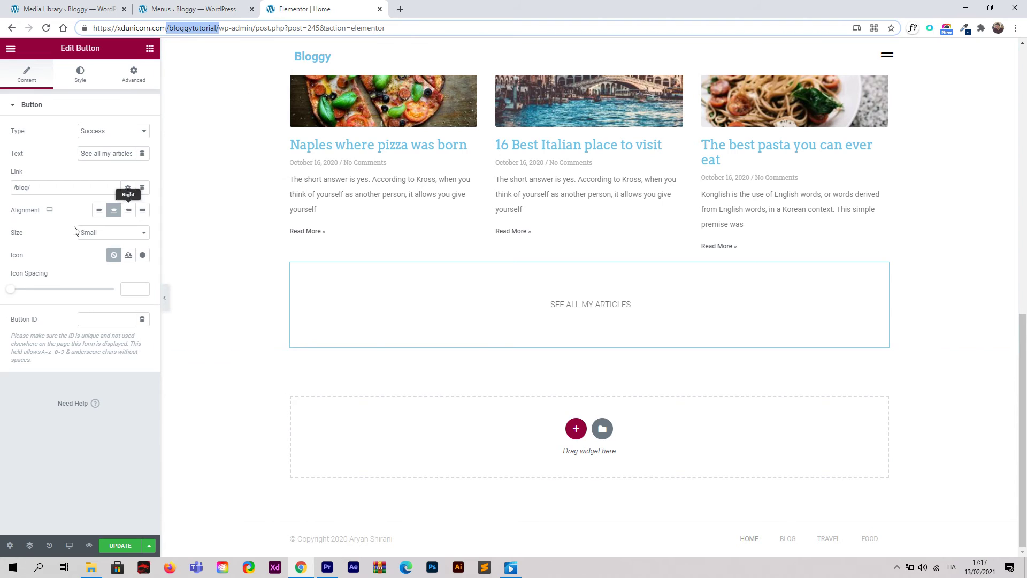
pyautogui.click(14, 188)
pyautogui.rightClick(14, 187)
pyautogui.click(60, 277)
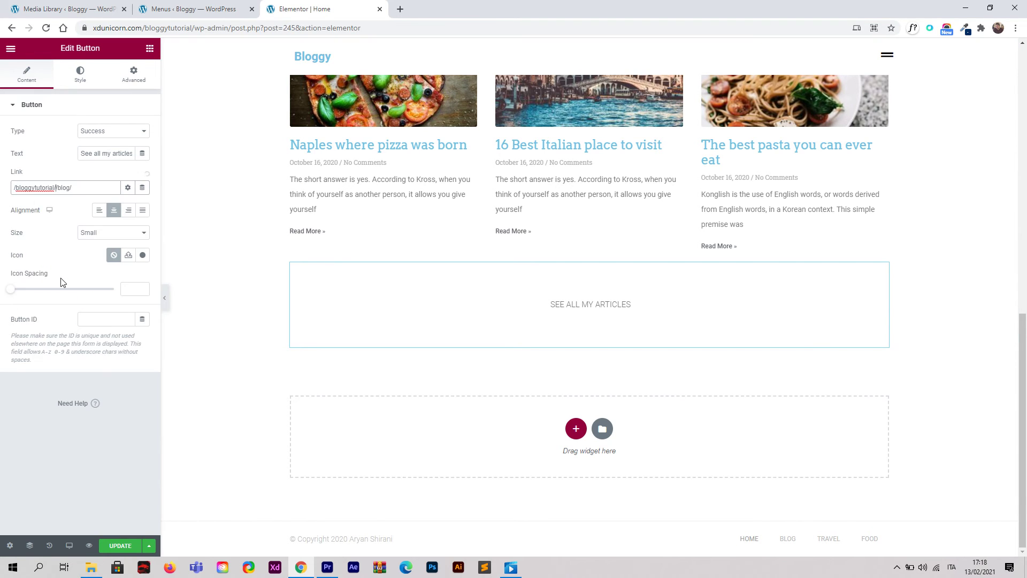
pyautogui.press('BackSpace')
pyautogui.click(129, 546)
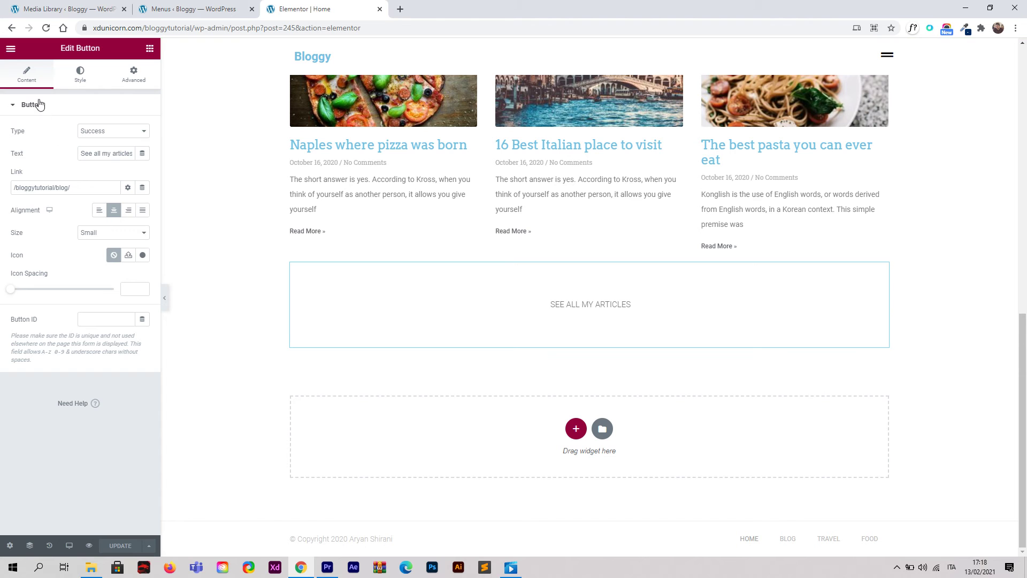
# View the live Home page, follow the "See all my articles" button and check the blog page's article listing.
pyautogui.click(10, 51)
pyautogui.click(62, 209)
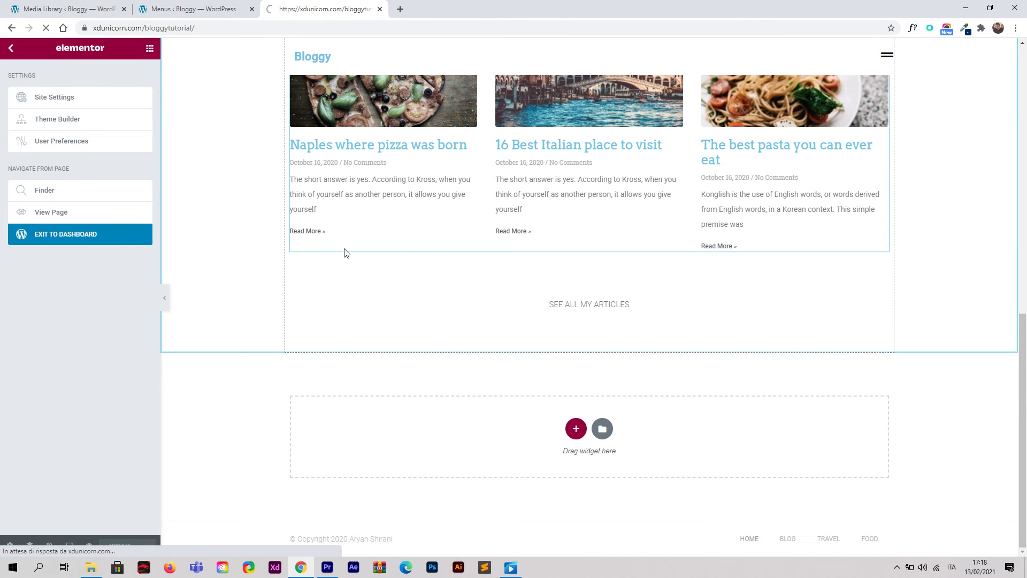
pyautogui.scroll(-8, 481, 252)
pyautogui.click(503, 478)
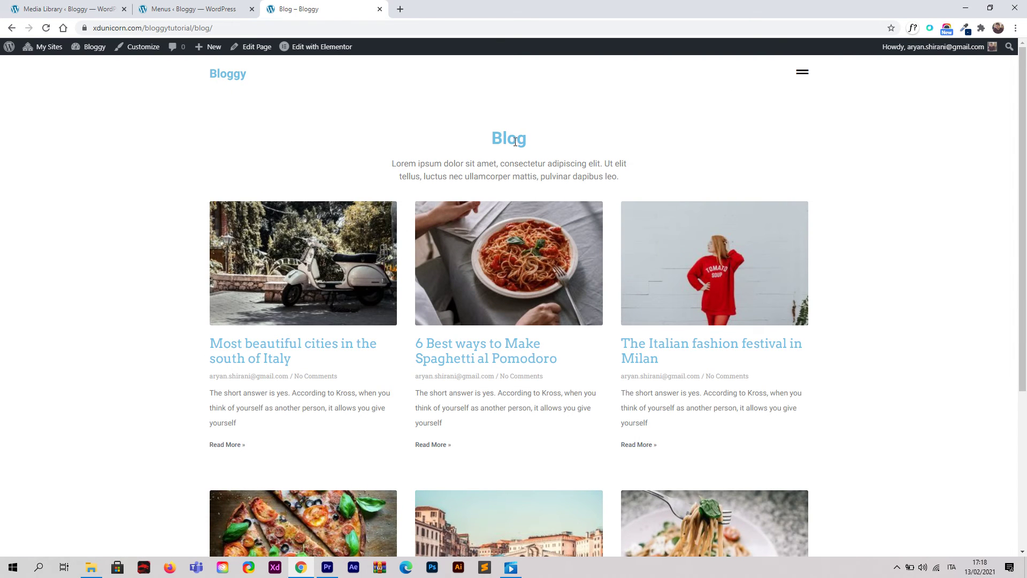
pyautogui.scroll(-1, 581, 359)
pyautogui.scroll(-2, 581, 359)
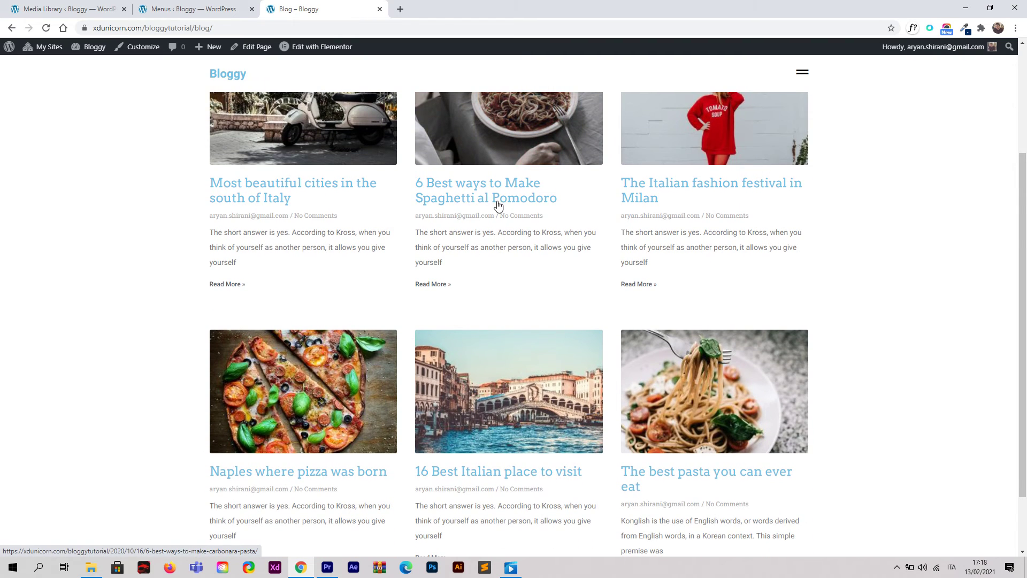
pyautogui.scroll(3, 496, 212)
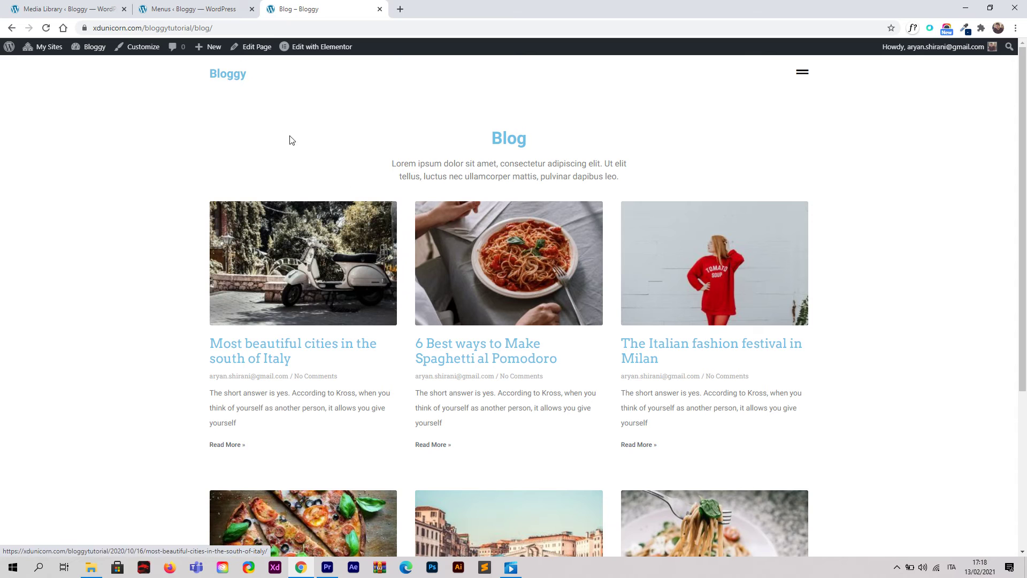
# Return to the home page, open it for editing with Elementor and open the Site Settings.
pyautogui.click(238, 80)
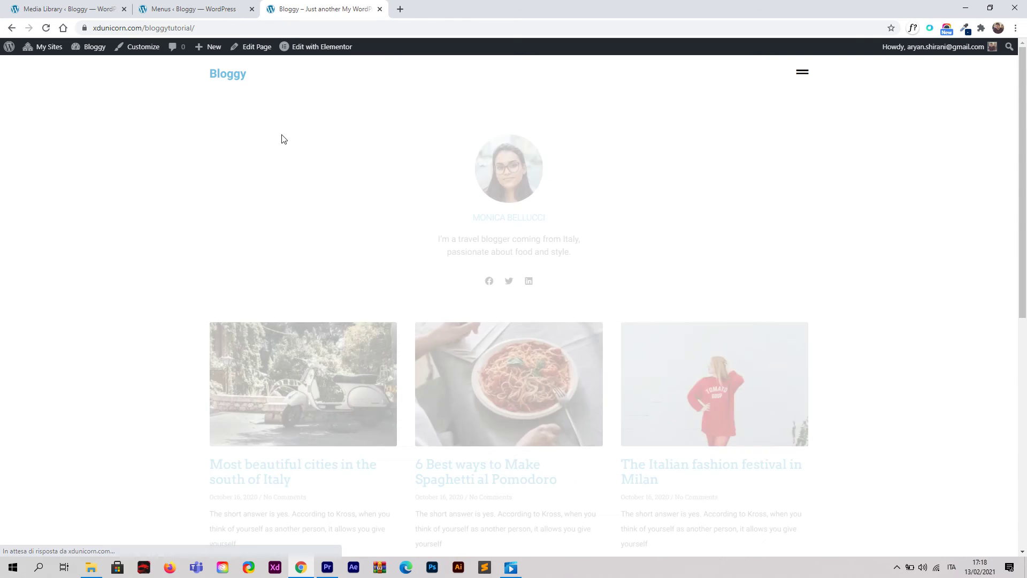
pyautogui.click(317, 49)
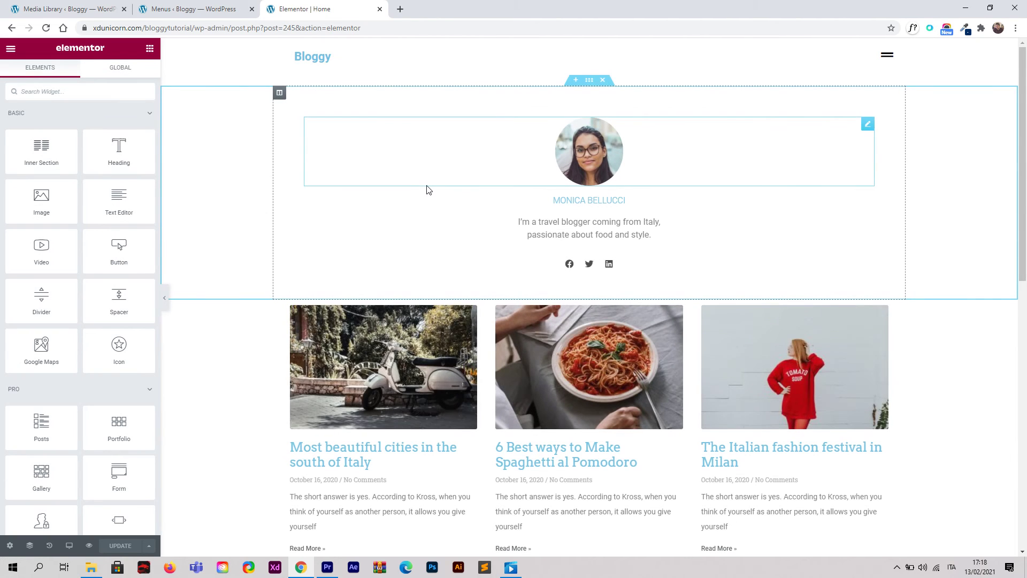
pyautogui.click(11, 49)
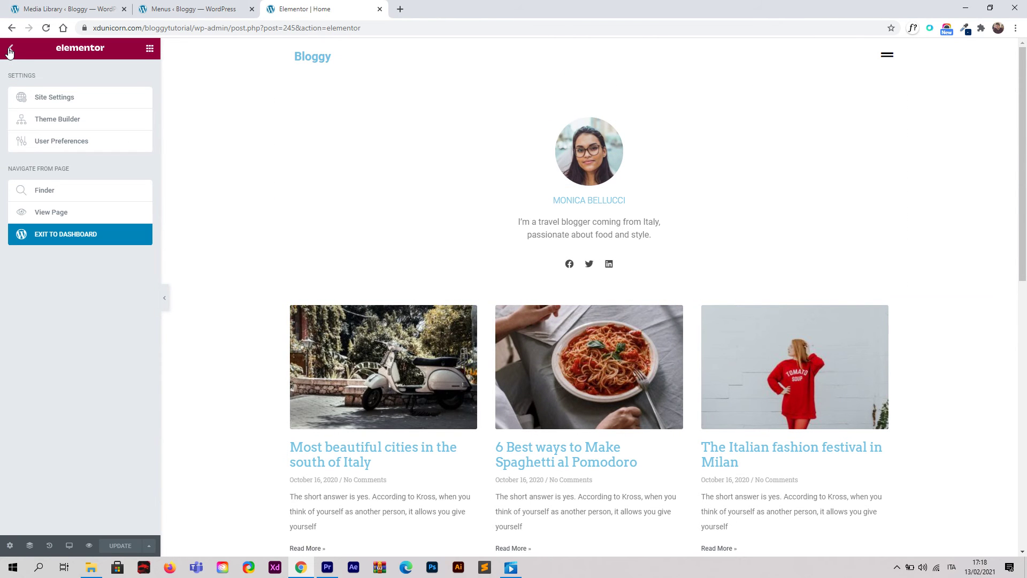
pyautogui.click(62, 106)
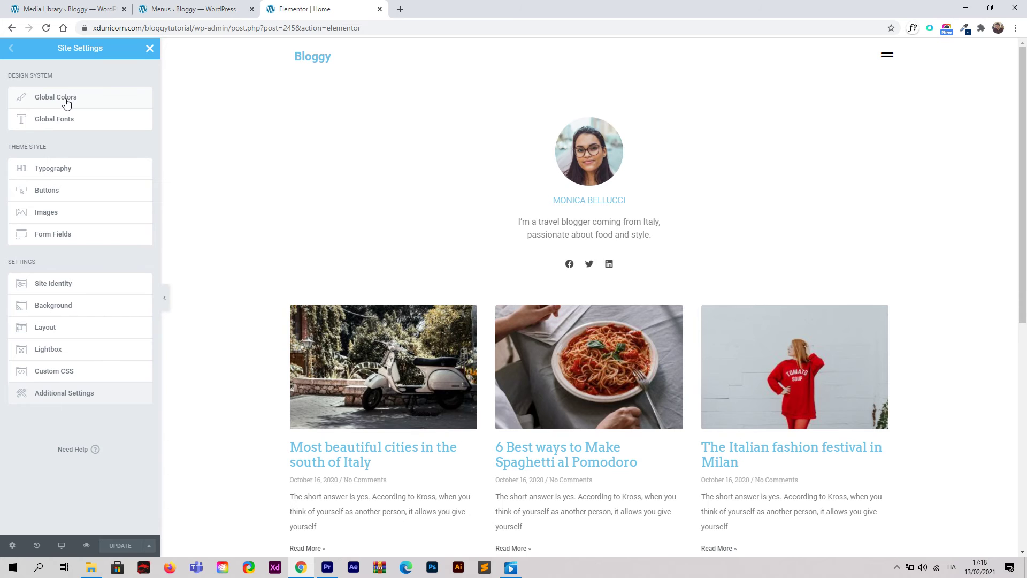
# Set the Primary global color to #000000 and update the site settings.
pyautogui.click(66, 103)
pyautogui.click(143, 101)
pyautogui.moveTo(80, 264); pyautogui.dragTo(5, 251)
pyautogui.write('#030303')
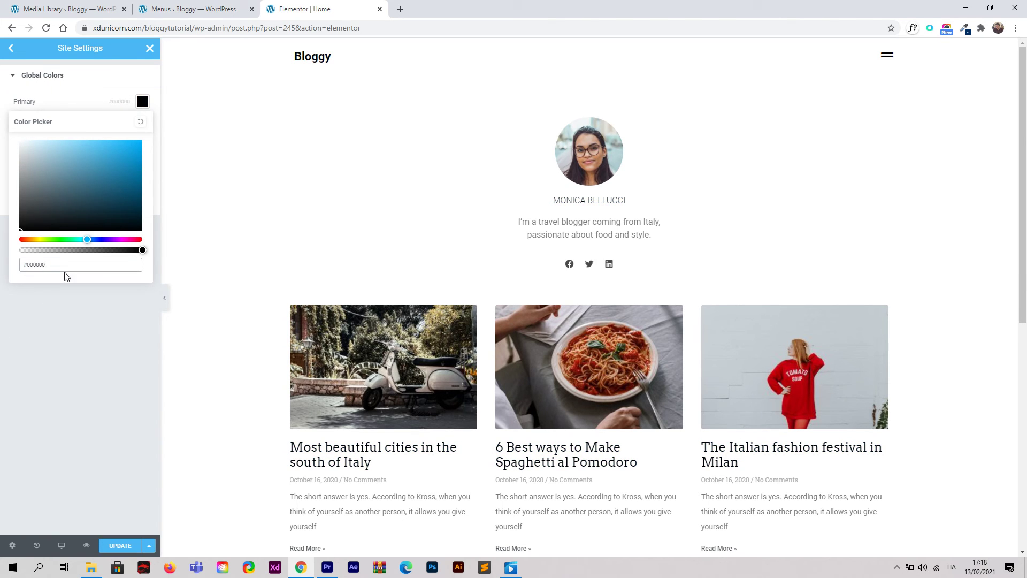
pyautogui.click(64, 101)
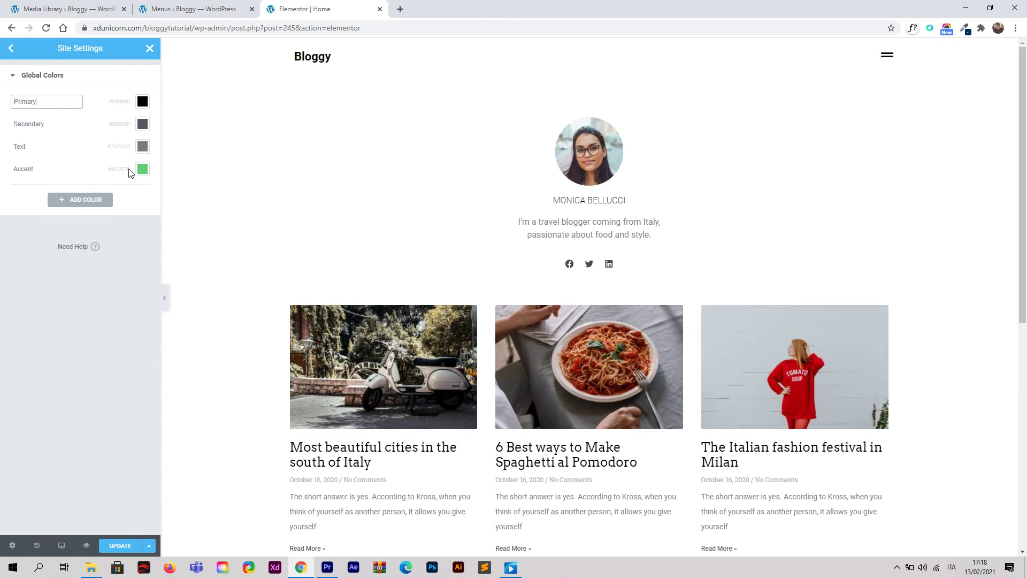
pyautogui.click(130, 546)
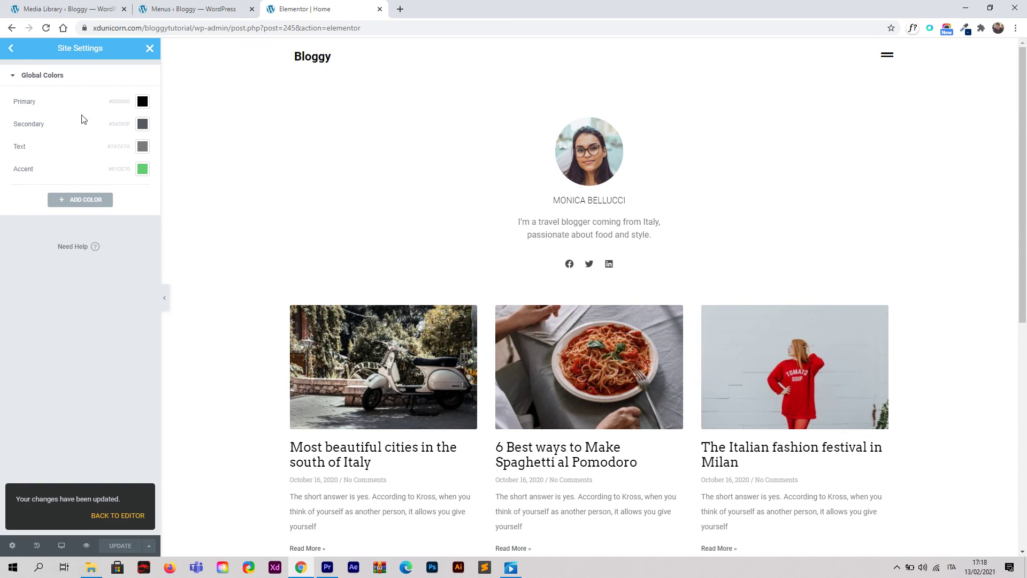
# Open the Typography theme style and bring up the font family choices for the body text.
pyautogui.click(14, 53)
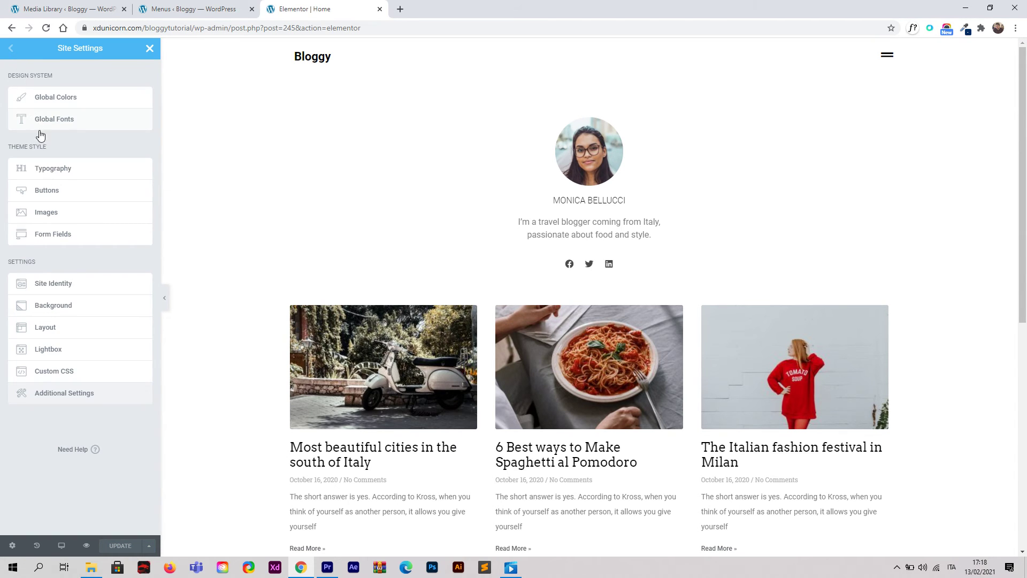
pyautogui.click(75, 170)
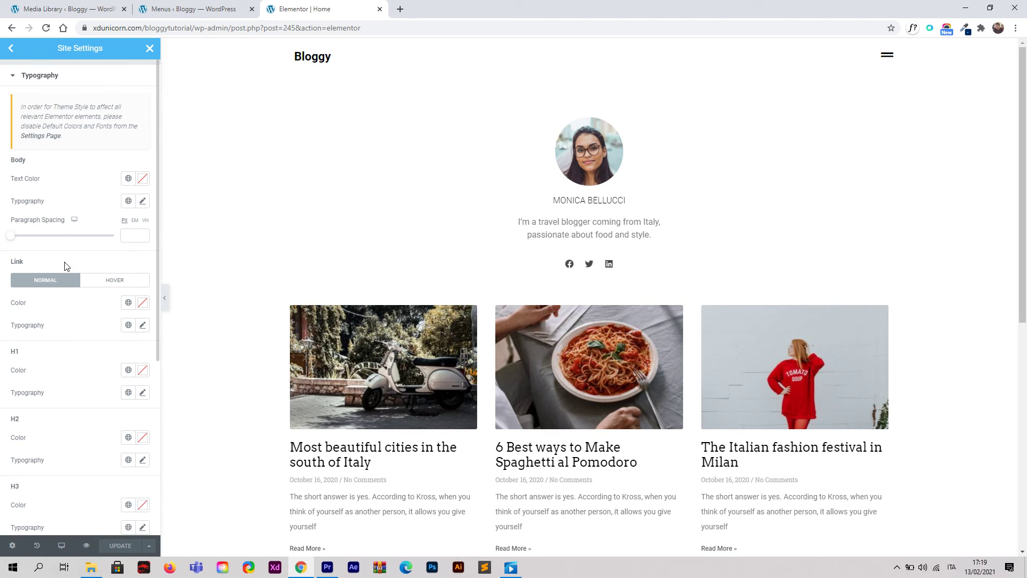
pyautogui.scroll(-2, 10, 267)
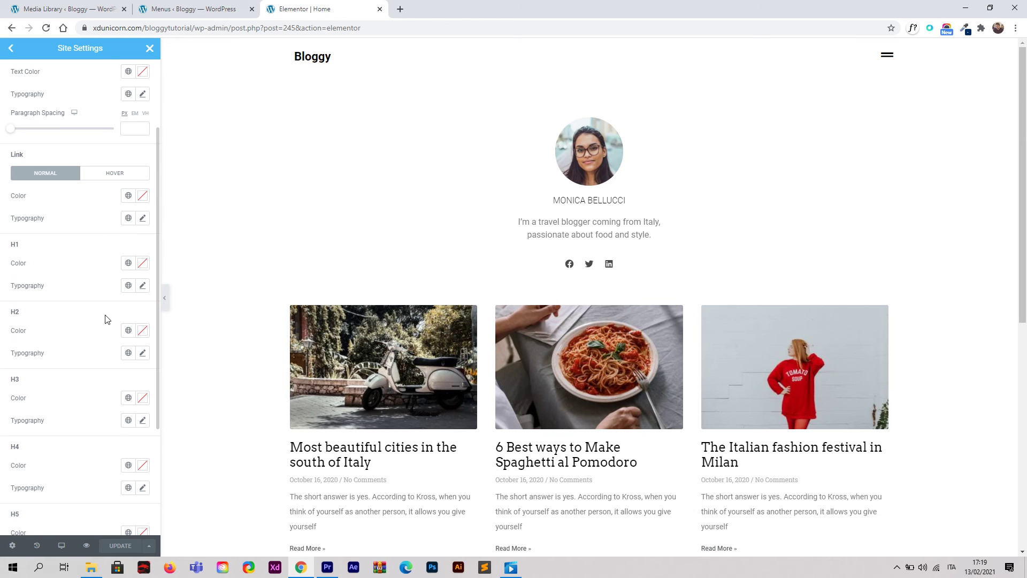
pyautogui.scroll(2, 105, 319)
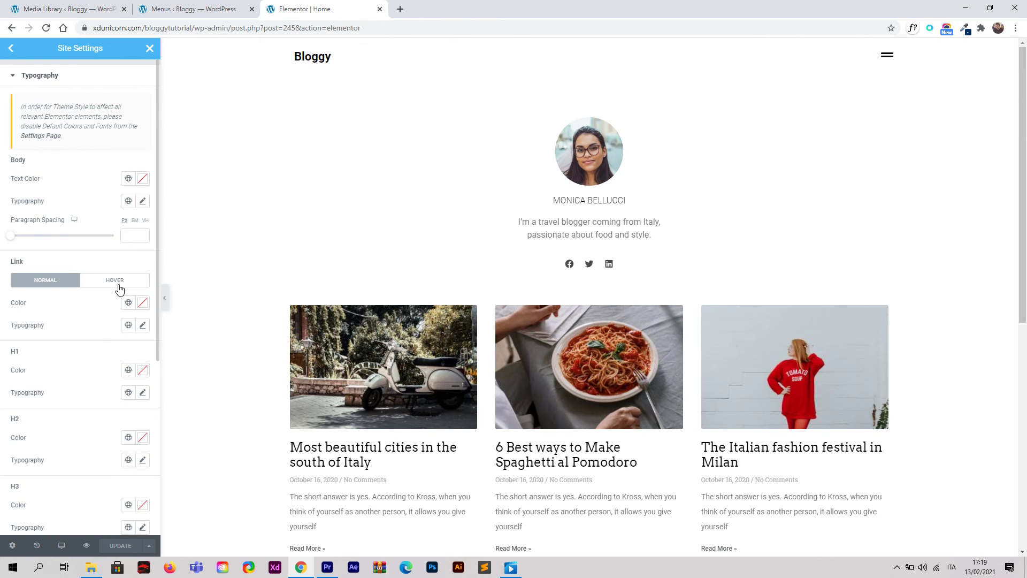
pyautogui.click(142, 202)
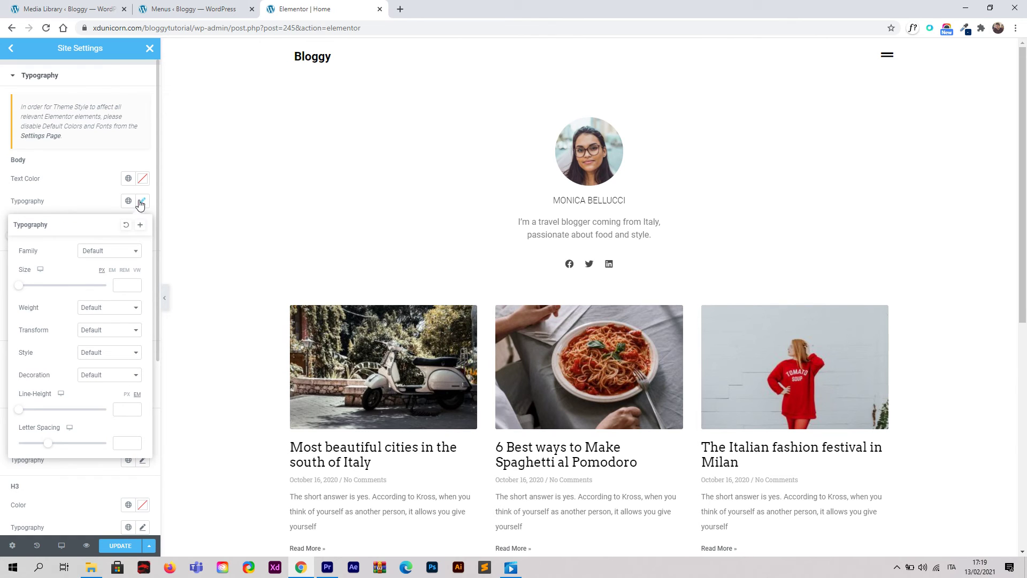
pyautogui.click(104, 259)
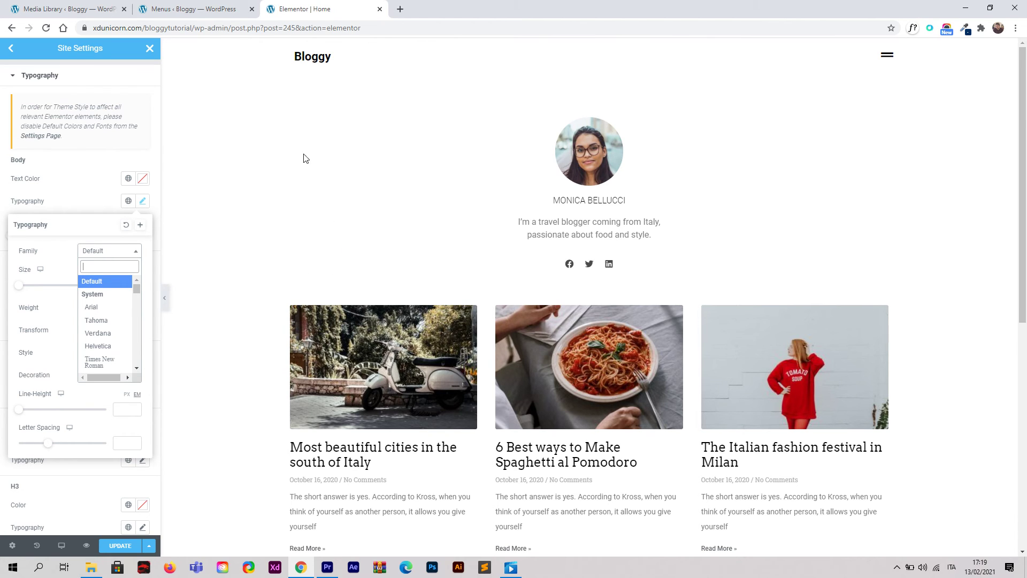
# Open the live bloggytutorial site in a new browser tab to look at its fonts.
pyautogui.click(240, 10)
pyautogui.moveTo(95, 49)
pyautogui.rightClick(95, 73)
pyautogui.click(123, 78)
pyautogui.click(436, 9)
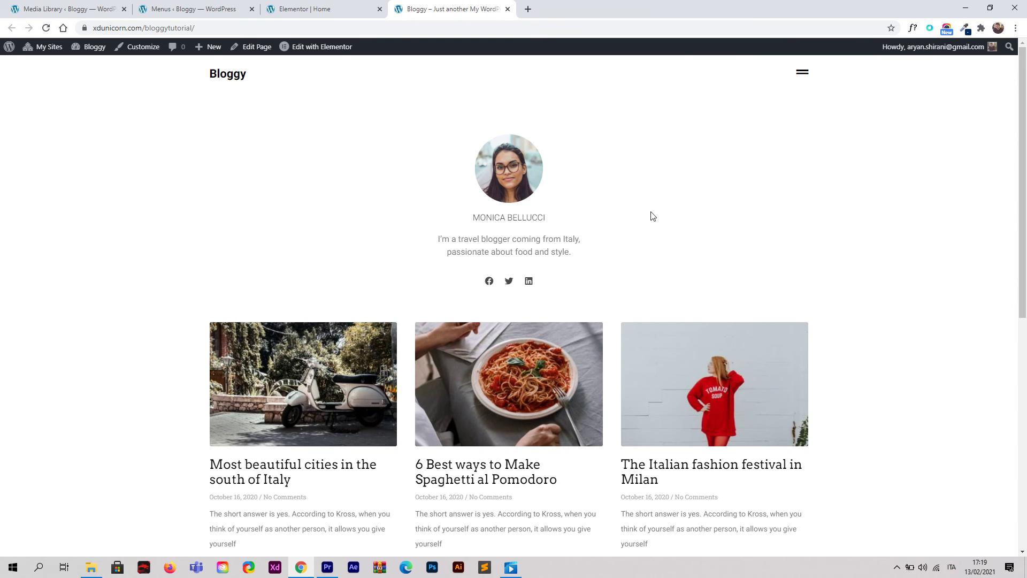
# Open the original Bloggy site at xdunicorn.com/bloggy in a new tab and close the bloggytutorial live site.
pyautogui.click(204, 6)
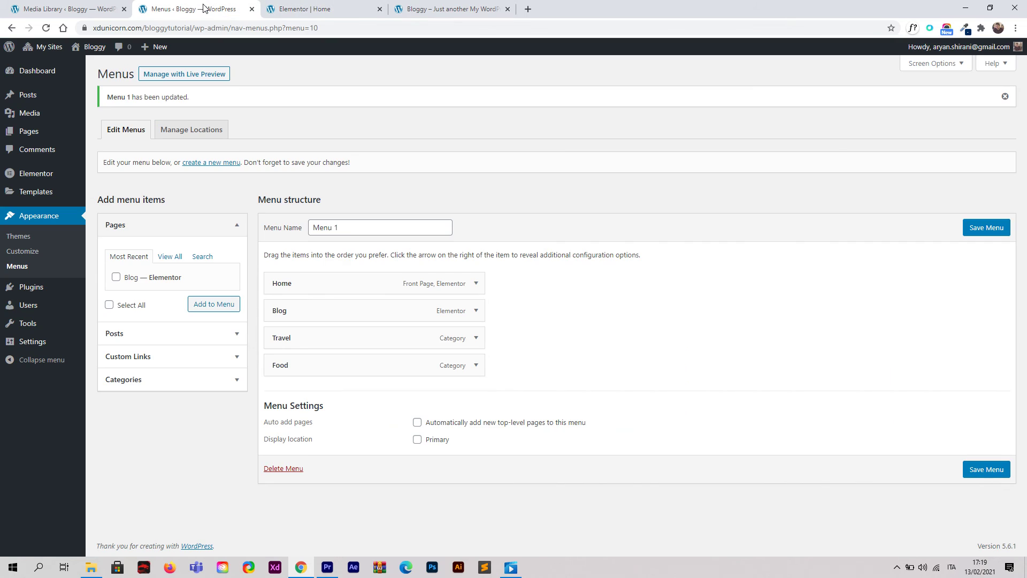
pyautogui.moveTo(89, 47)
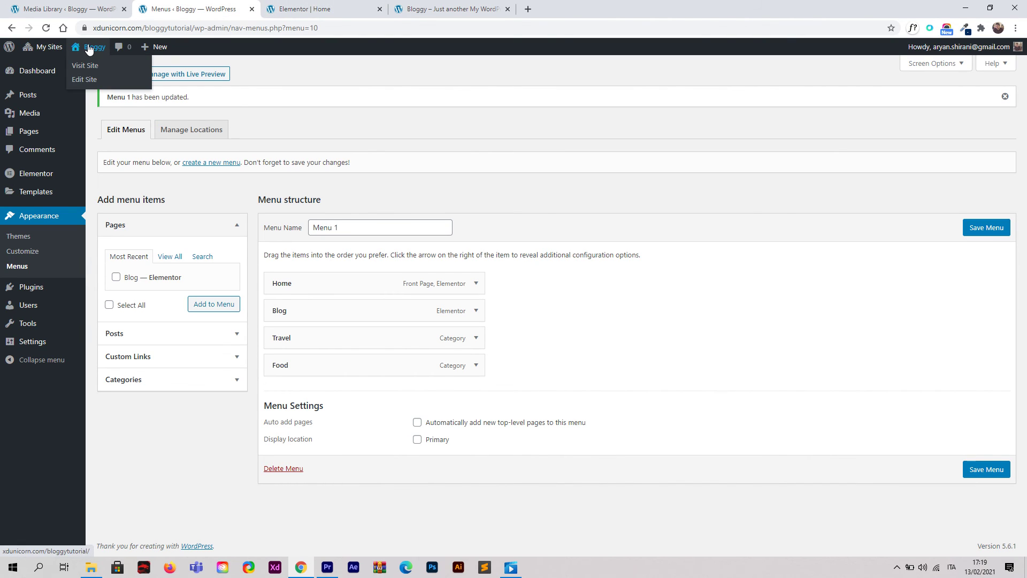
pyautogui.moveTo(48, 47)
pyautogui.moveTo(80, 113)
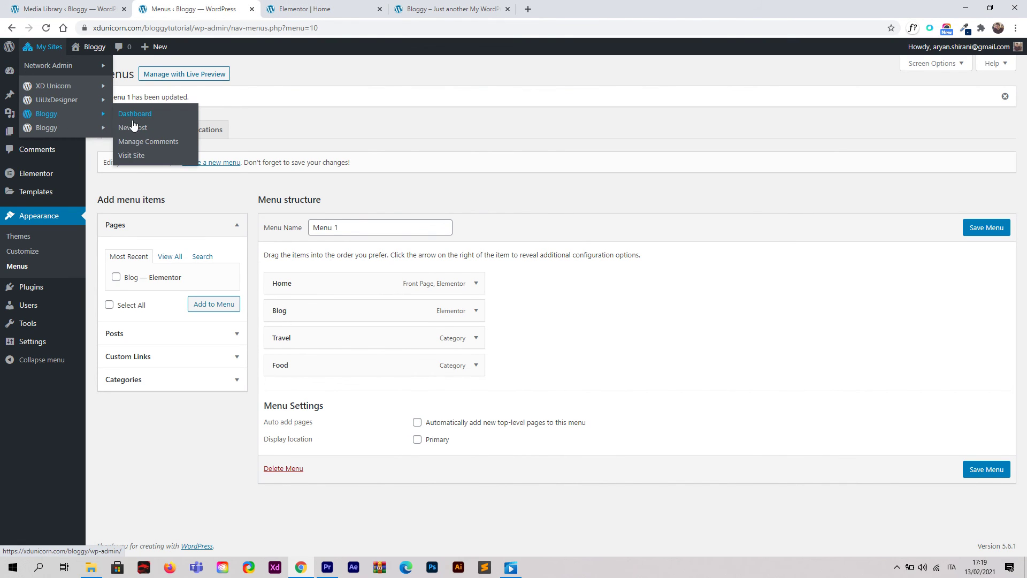
pyautogui.click(133, 155)
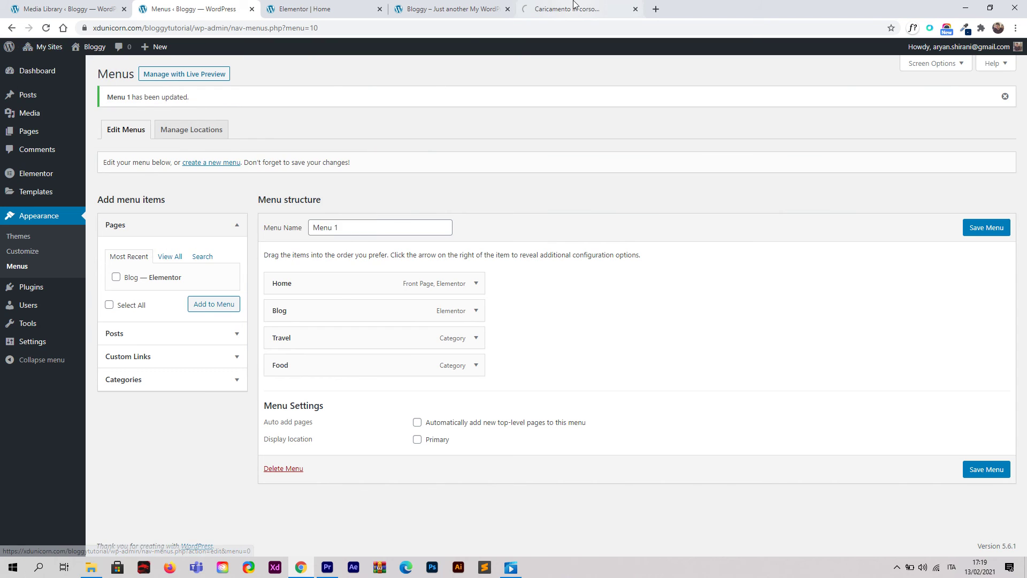
pyautogui.click(507, 9)
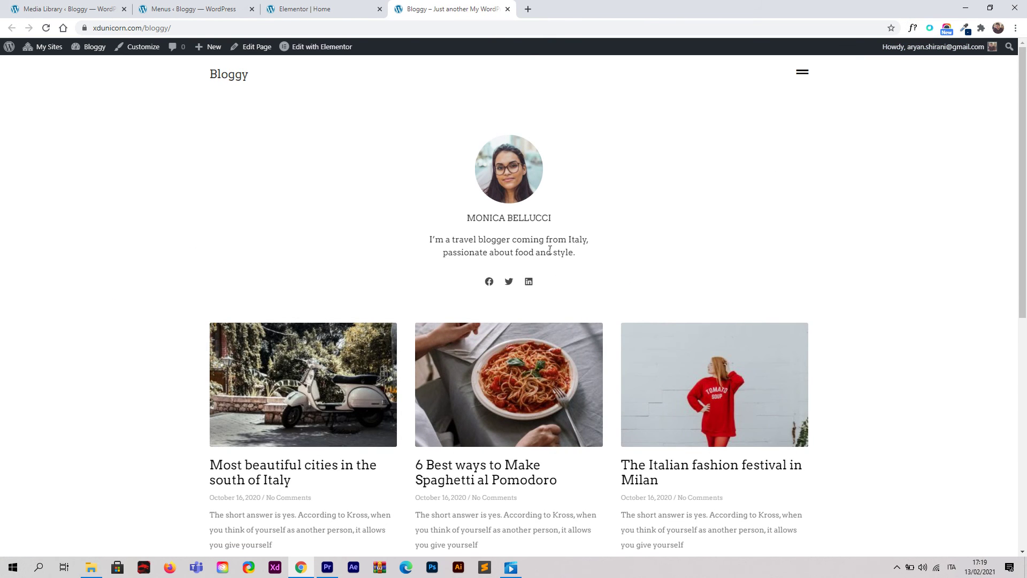
# Identify the font of the bio text on the original Bloggy site with WhatFont.
pyautogui.click(912, 28)
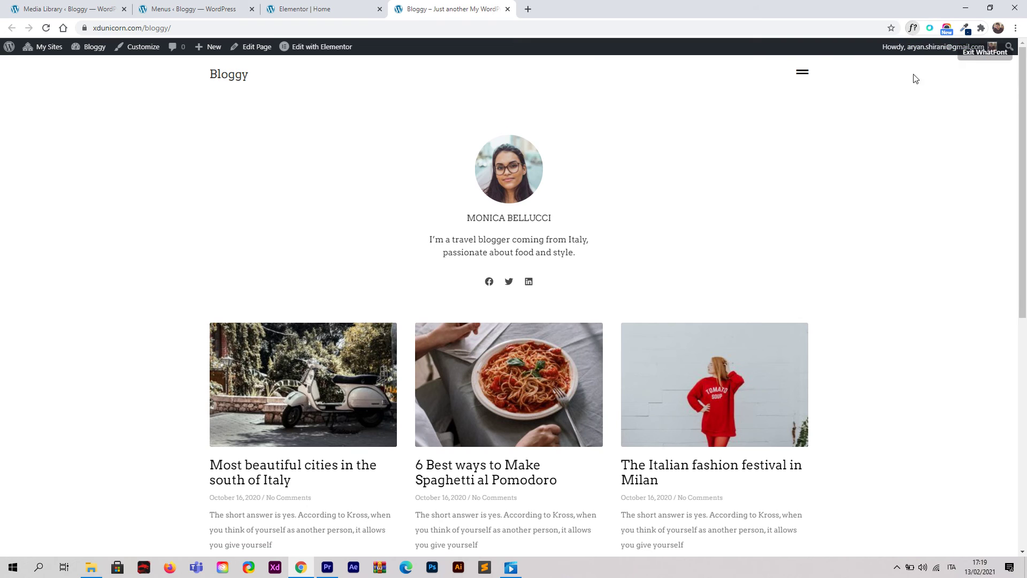
pyautogui.click(540, 256)
pyautogui.press('Escape')
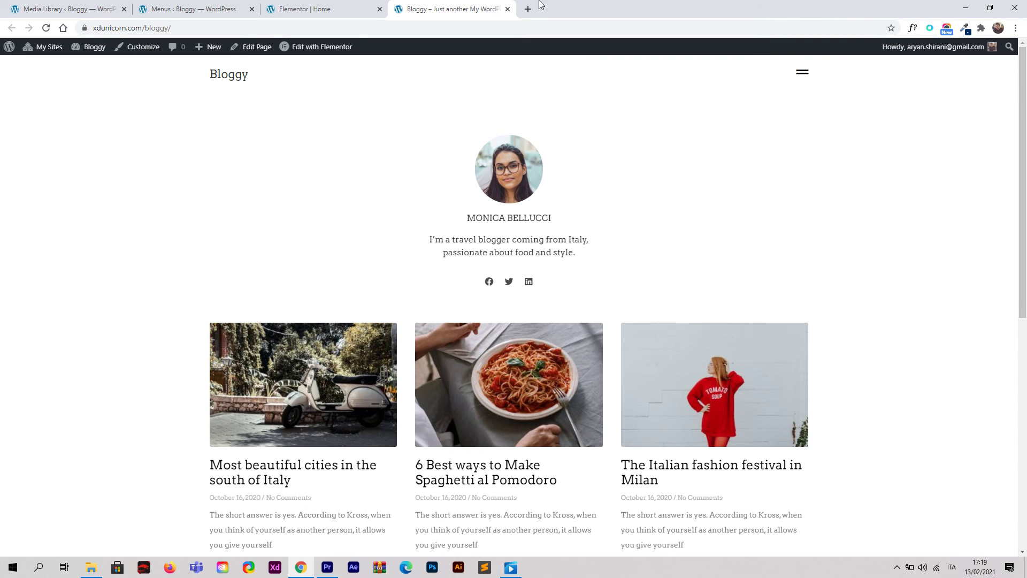
# Close the original Bloggy site, set the body text's font family to Arvo in the Typography theme style, and update the site settings.
pyautogui.click(508, 9)
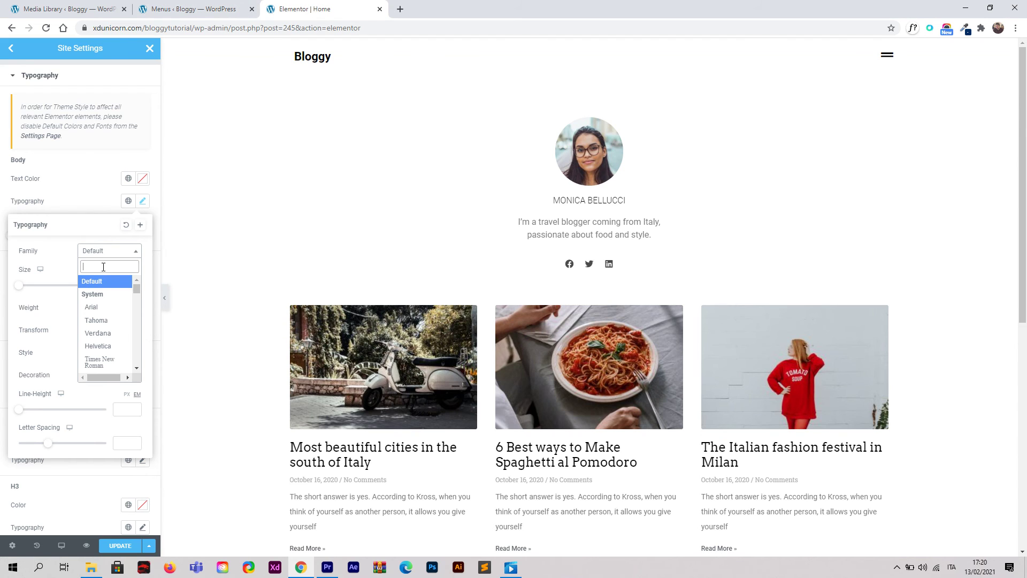
pyautogui.write('Arvo')
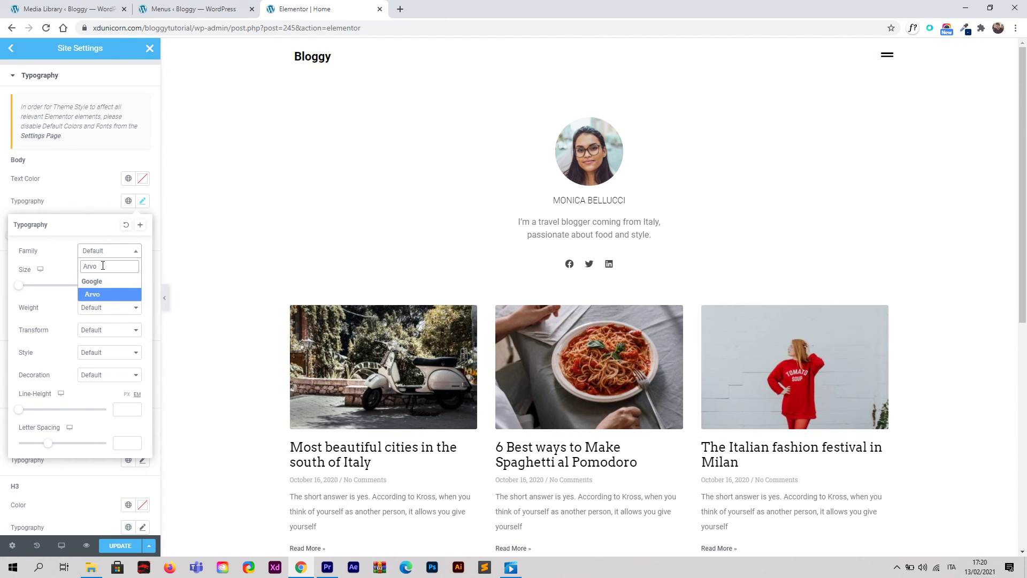
pyautogui.click(117, 293)
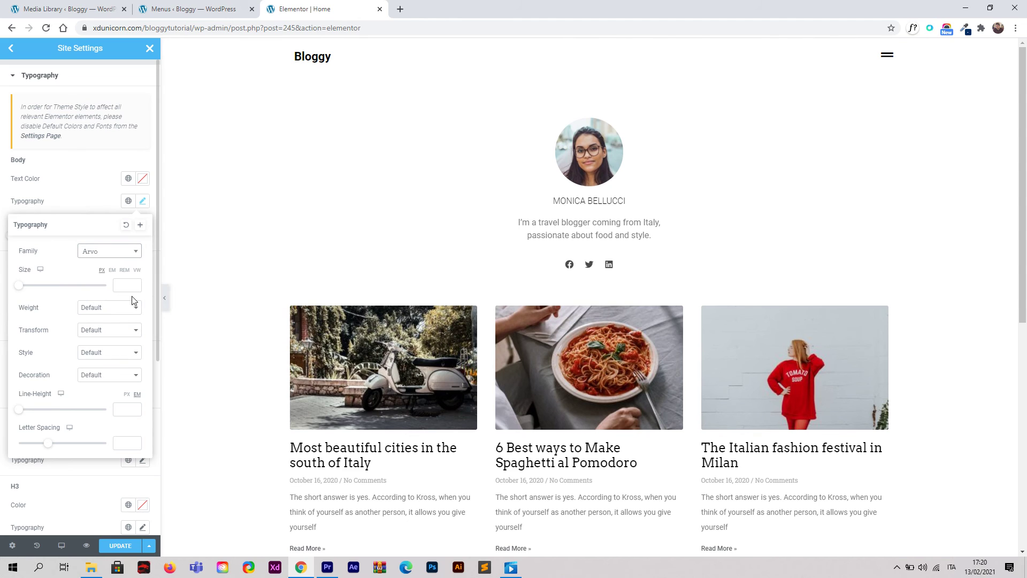
pyautogui.click(93, 215)
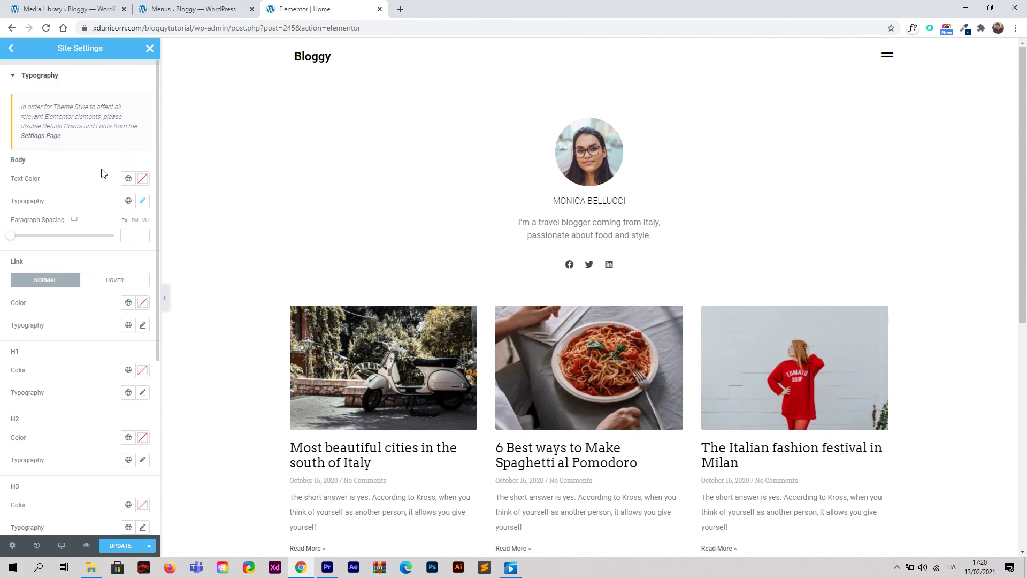
pyautogui.scroll(-2, 94, 359)
pyautogui.click(128, 545)
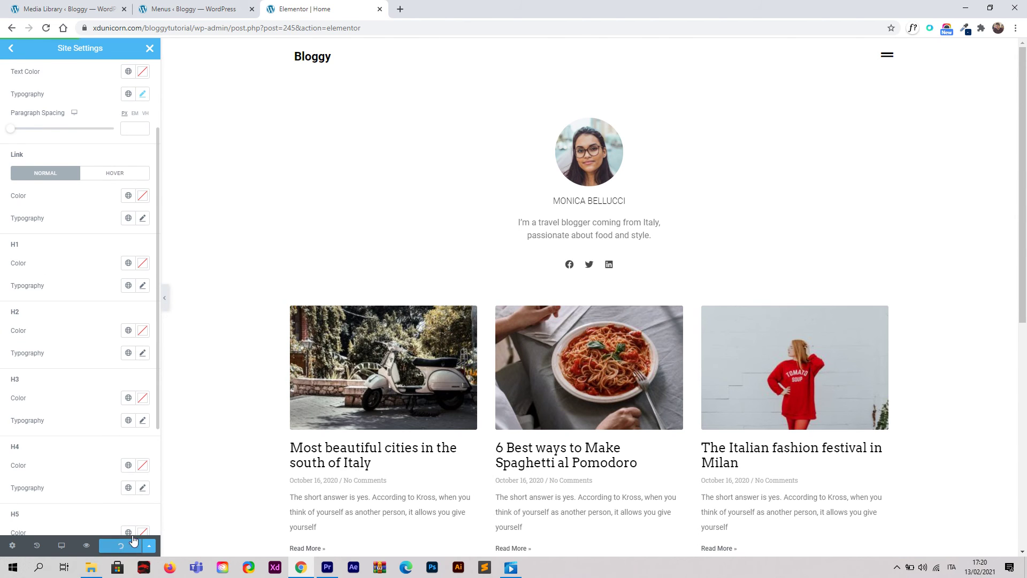
# Set the font family of the Primary global font to Arvo.
pyautogui.click(12, 49)
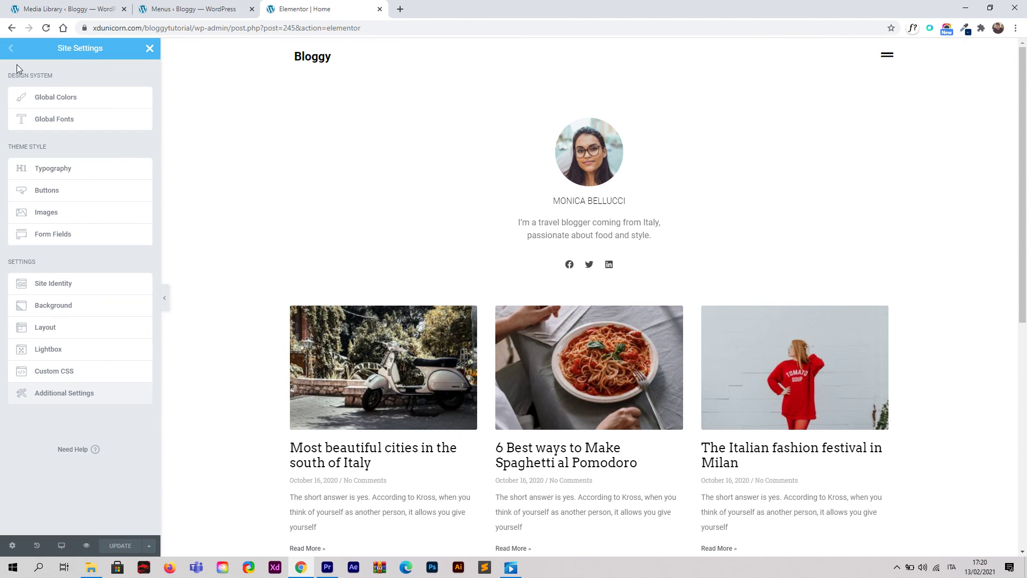
pyautogui.click(63, 128)
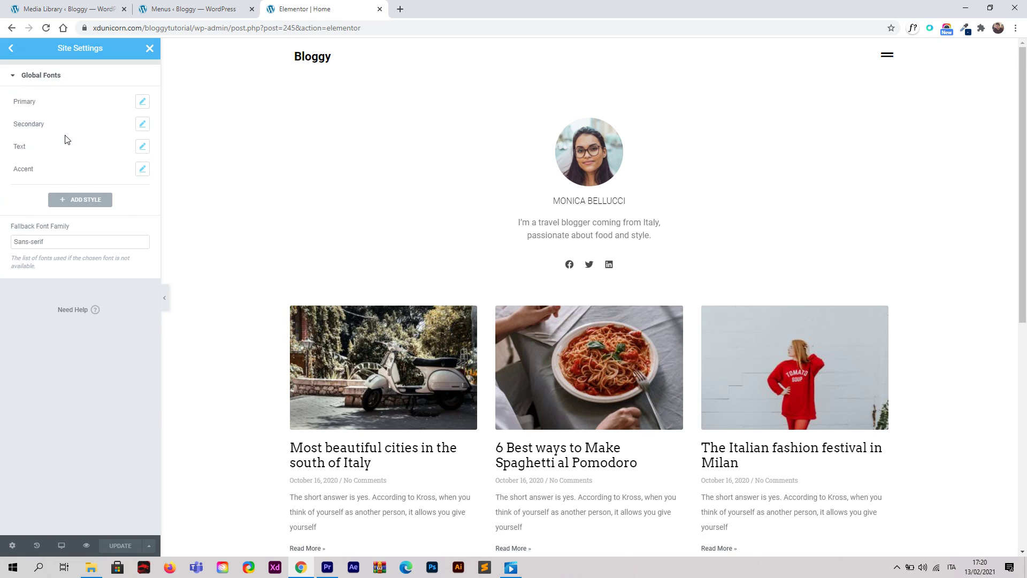
pyautogui.click(141, 101)
pyautogui.click(114, 151)
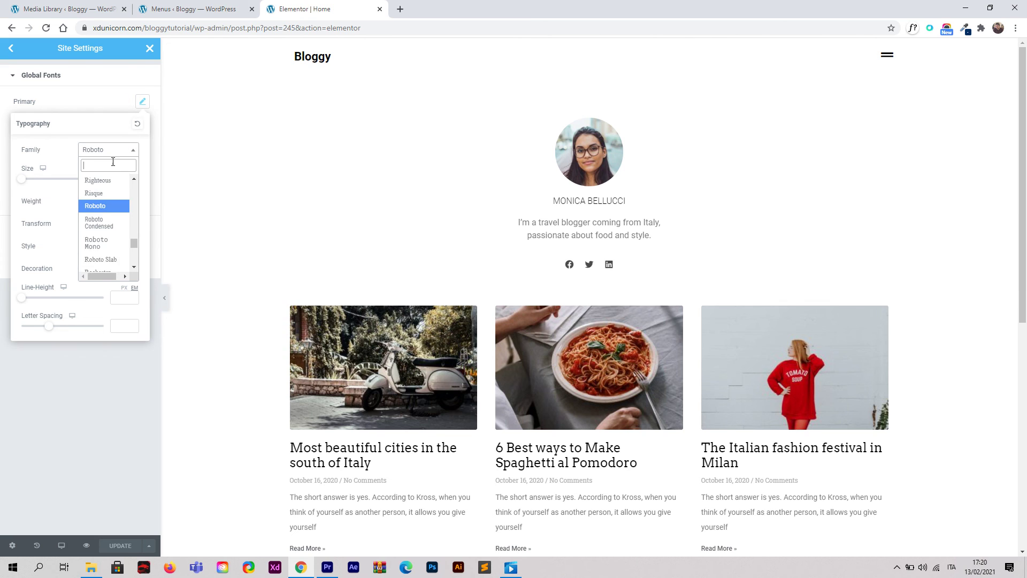
pyautogui.write('Arvo')
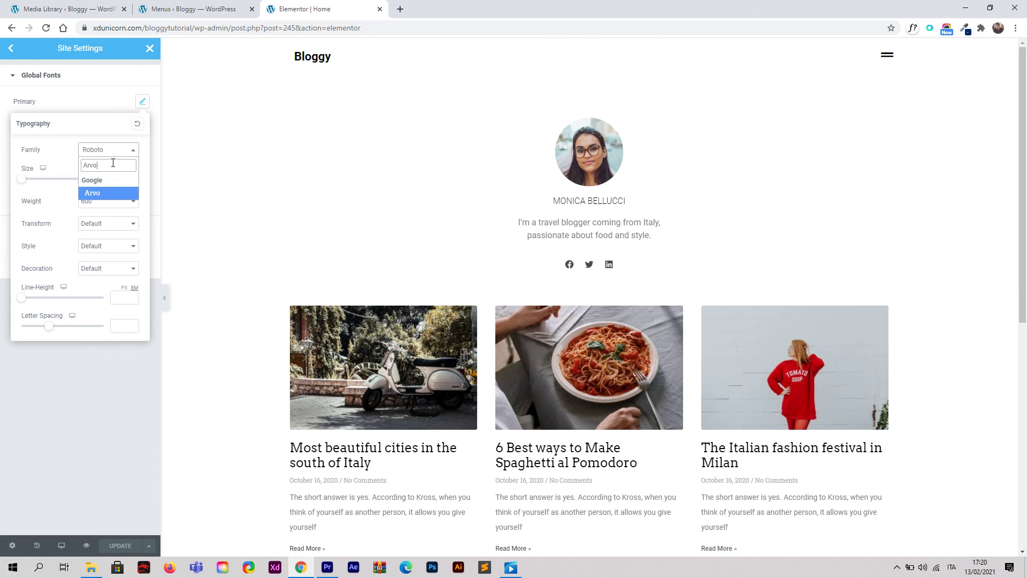
pyautogui.click(94, 192)
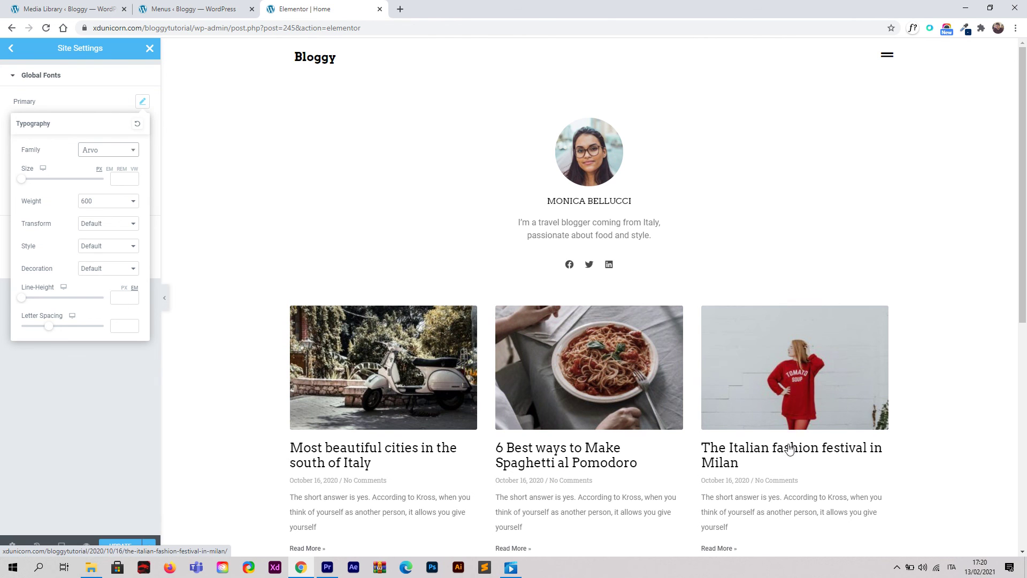
pyautogui.scroll(-4, 684, 335)
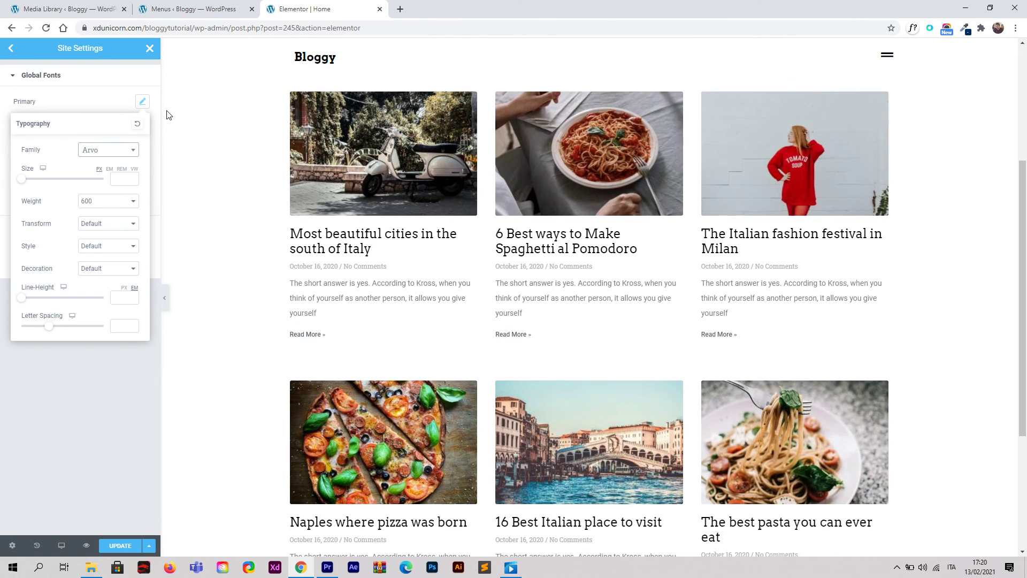
pyautogui.click(95, 99)
# Set the font family of the Secondary global font to Arvo and save the site settings.
pyautogui.click(141, 125)
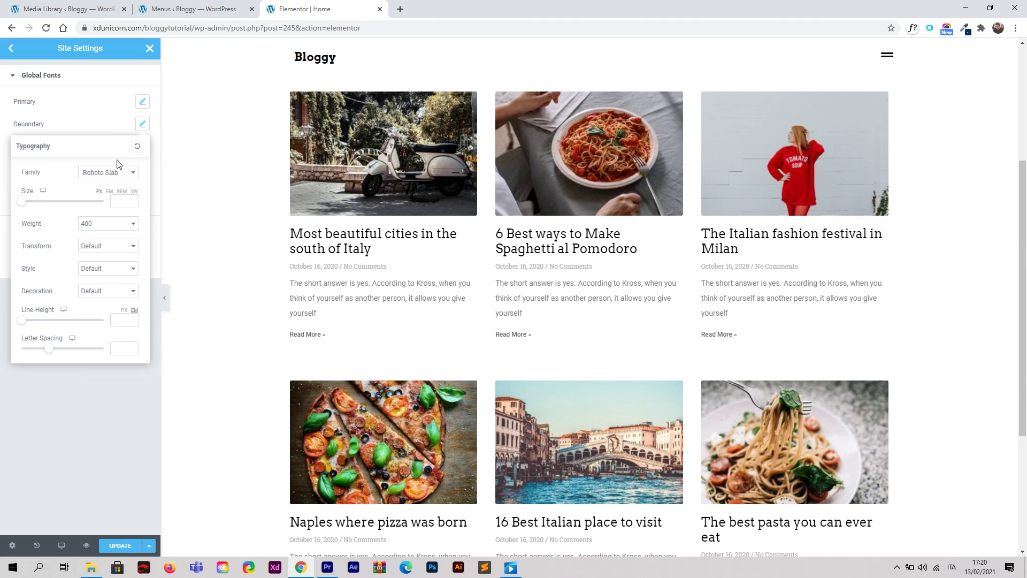
pyautogui.click(108, 173)
pyautogui.write('Arvo')
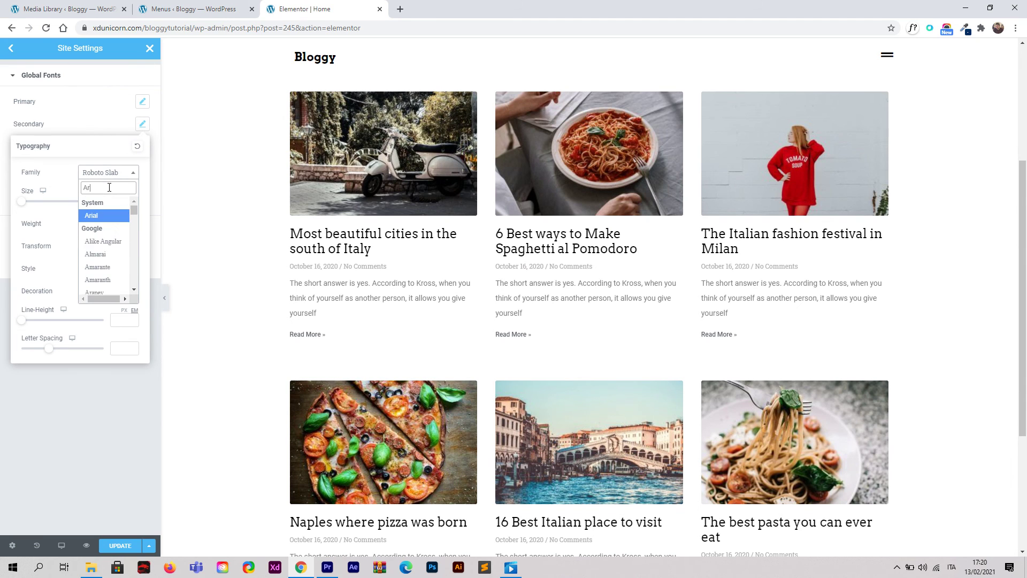
pyautogui.click(98, 216)
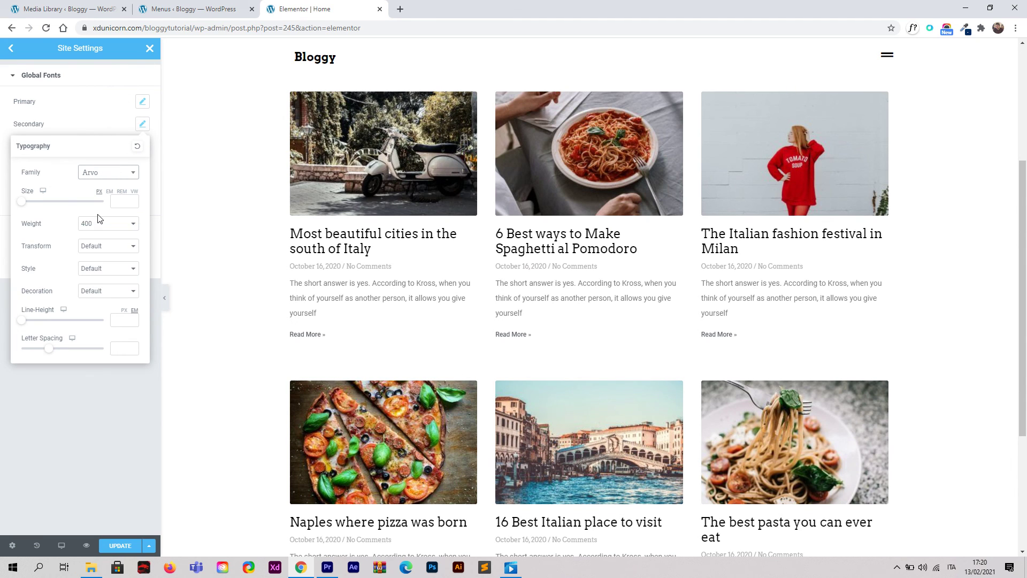
pyautogui.click(114, 124)
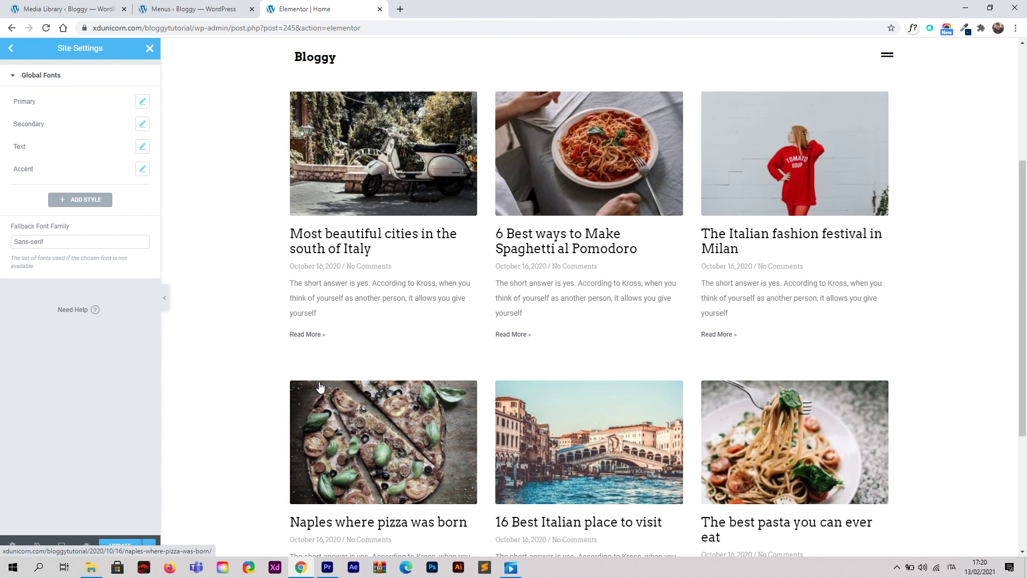
pyautogui.hotkey('ctrl', 's')
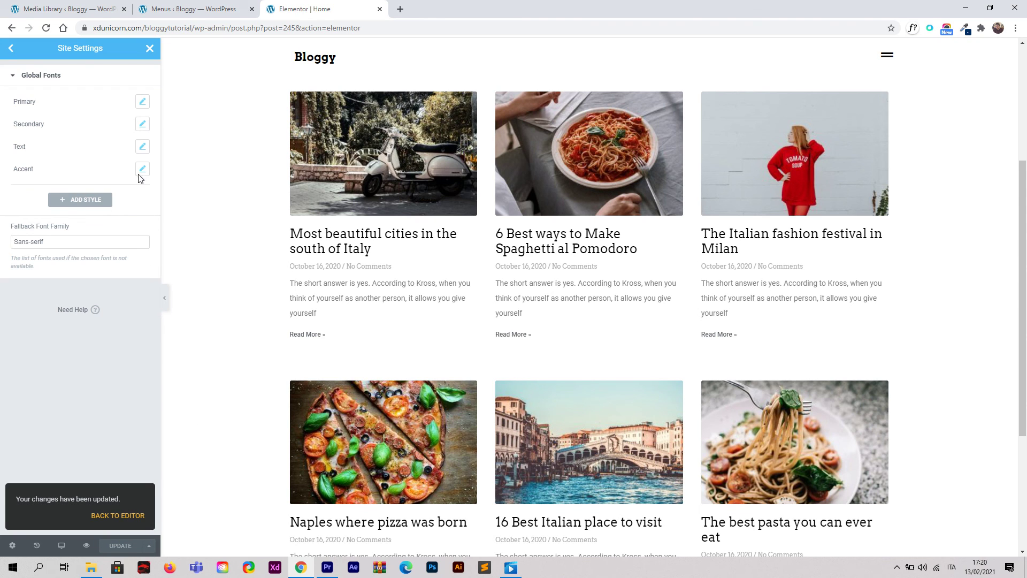
# Set the font family of the Text global font to Arvo and update the site settings.
pyautogui.click(142, 146)
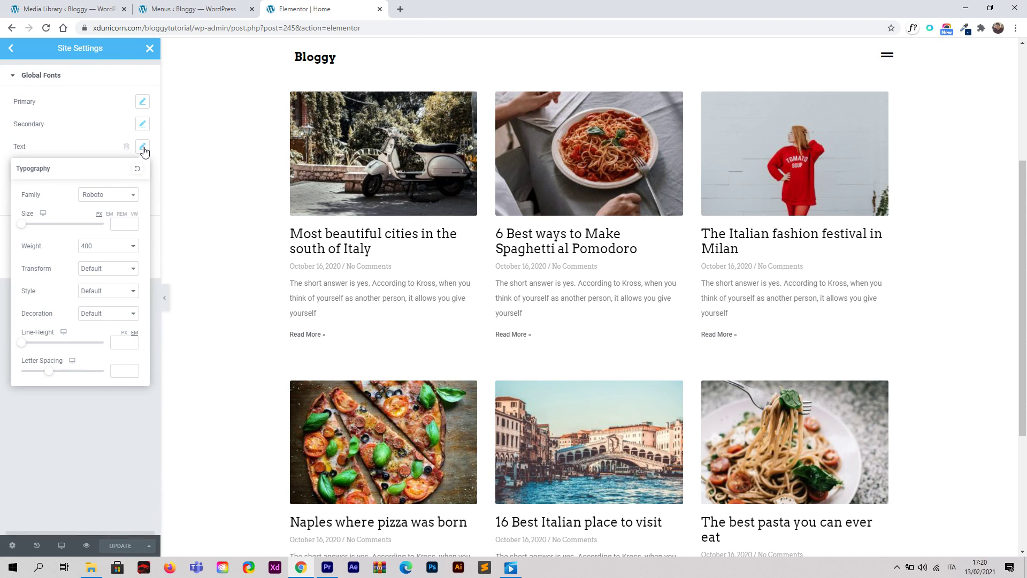
pyautogui.click(122, 196)
pyautogui.write('Arvo')
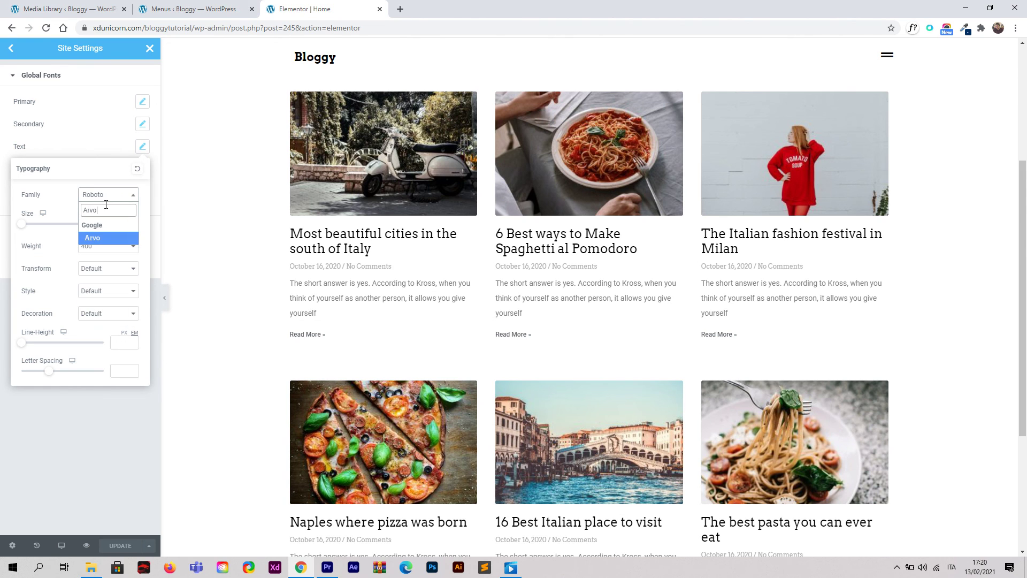
pyautogui.click(119, 239)
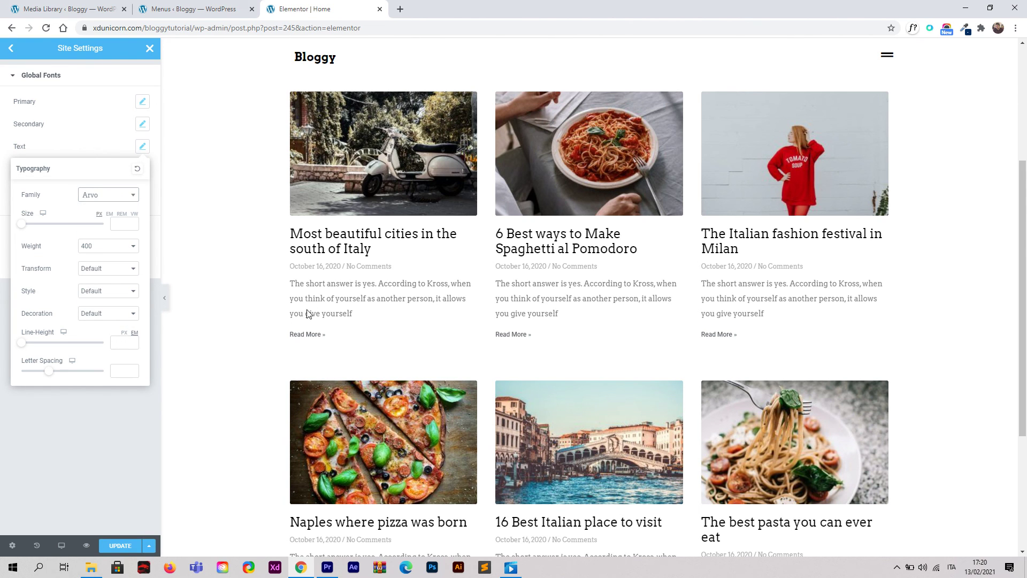
pyautogui.click(100, 155)
pyautogui.click(128, 545)
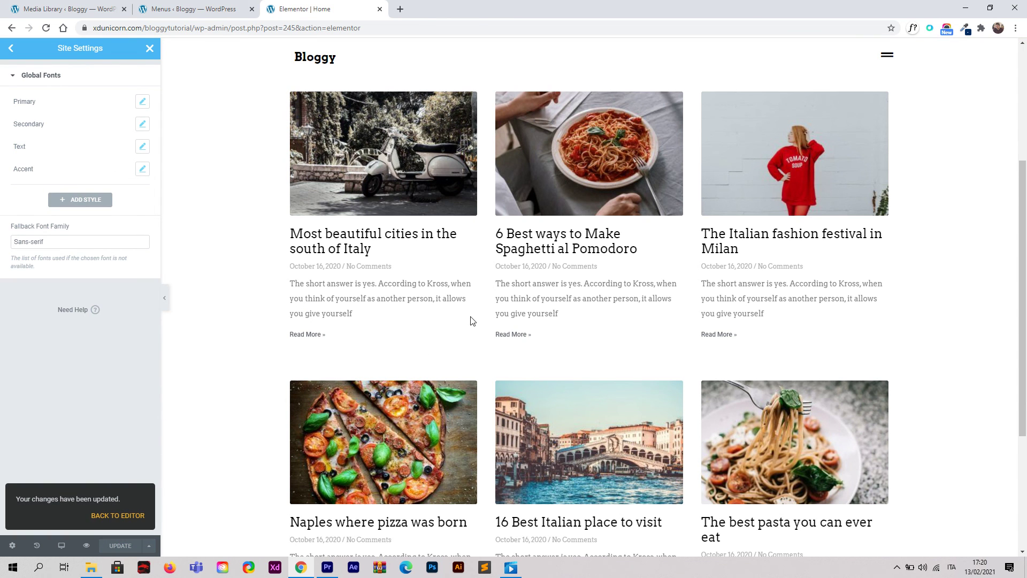
# Close the site settings and leave the editor to view the live Home page.
pyautogui.click(150, 48)
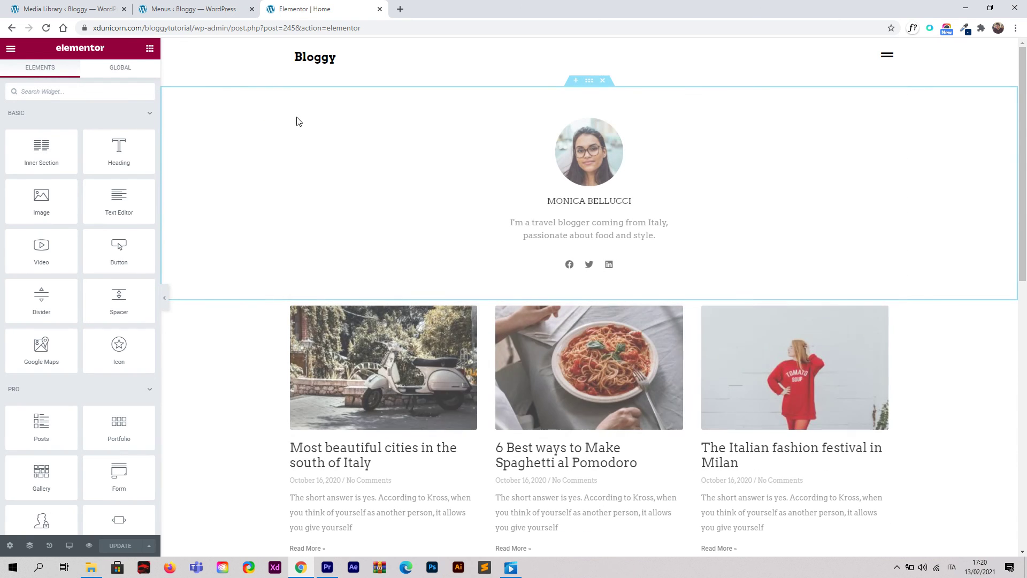
pyautogui.click(11, 48)
pyautogui.click(69, 213)
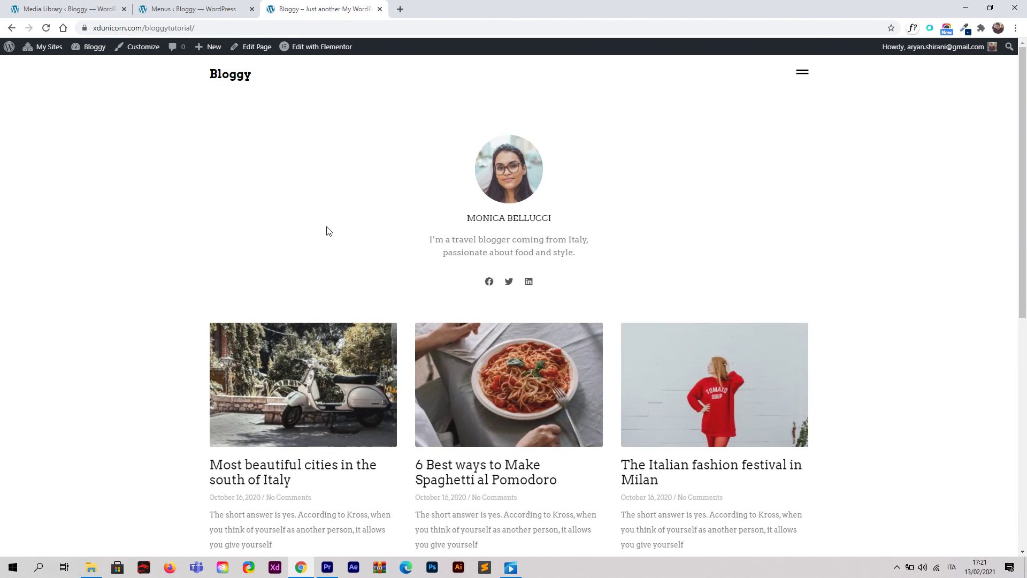
# Check the live site by following the See All My Articles button, the Spaghetti al Pomodoro post, the menu's Blog link and the Bloggy logo.
pyautogui.scroll(-8, 504, 232)
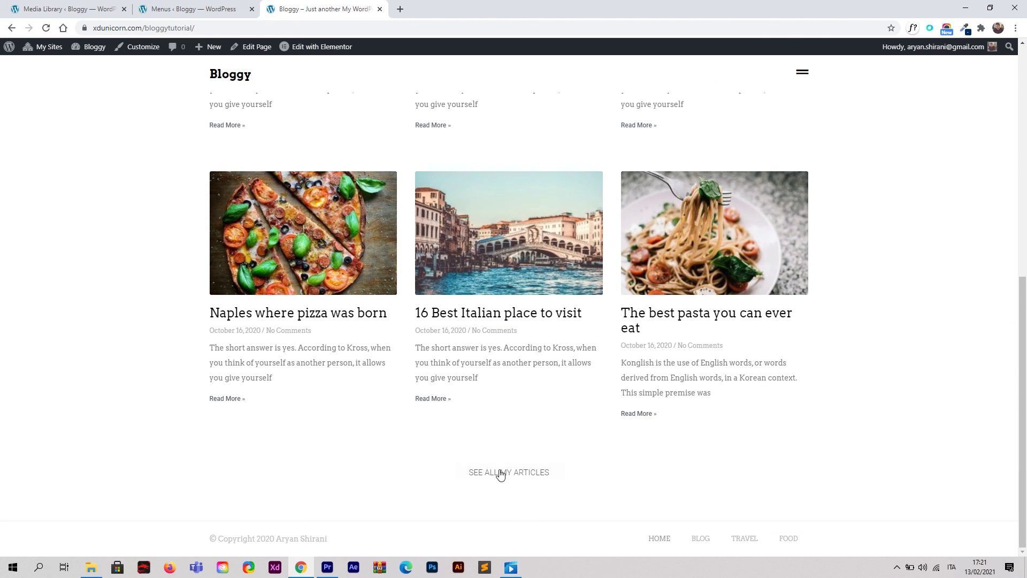
pyautogui.click(502, 476)
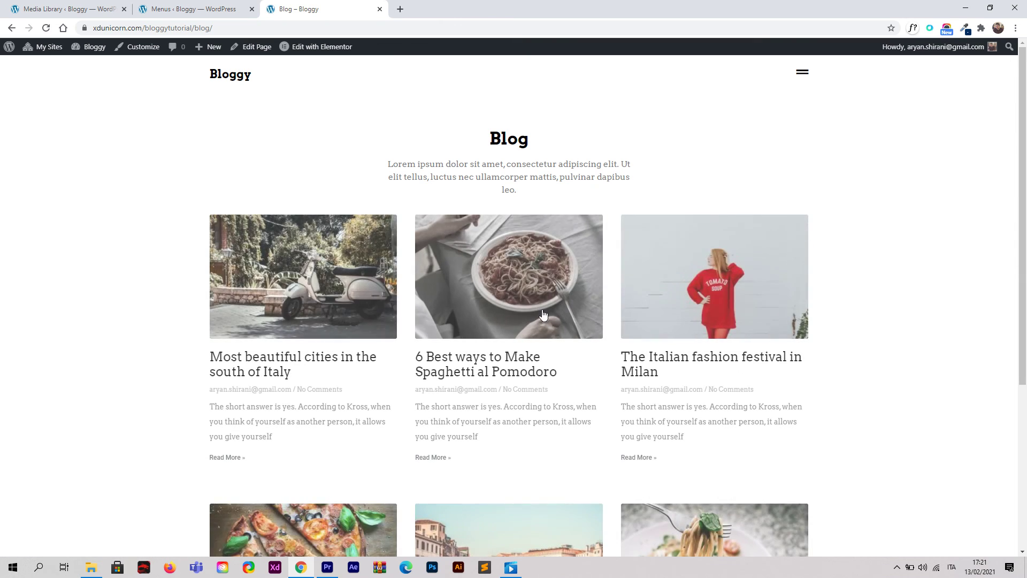
pyautogui.click(419, 353)
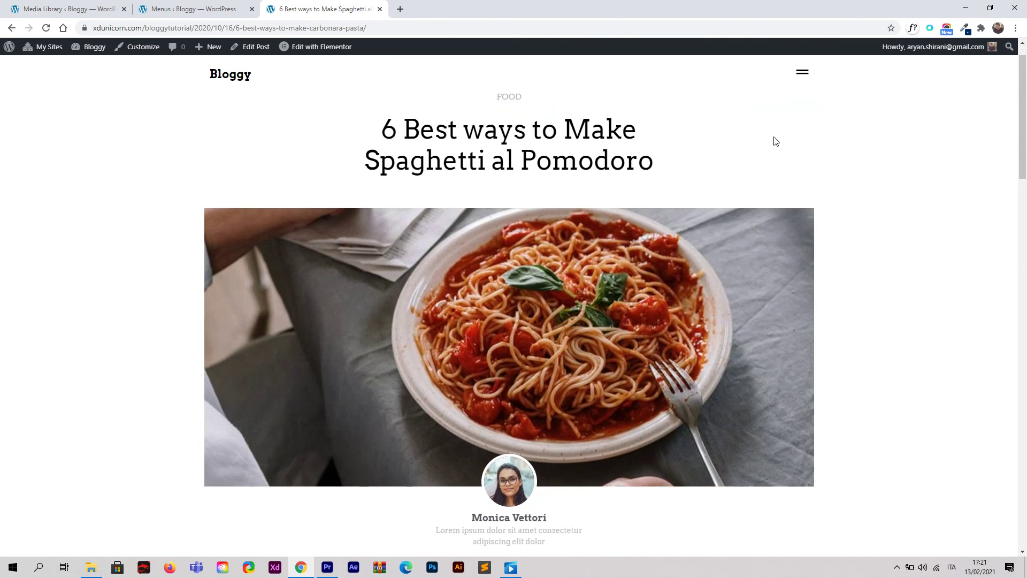
pyautogui.click(802, 73)
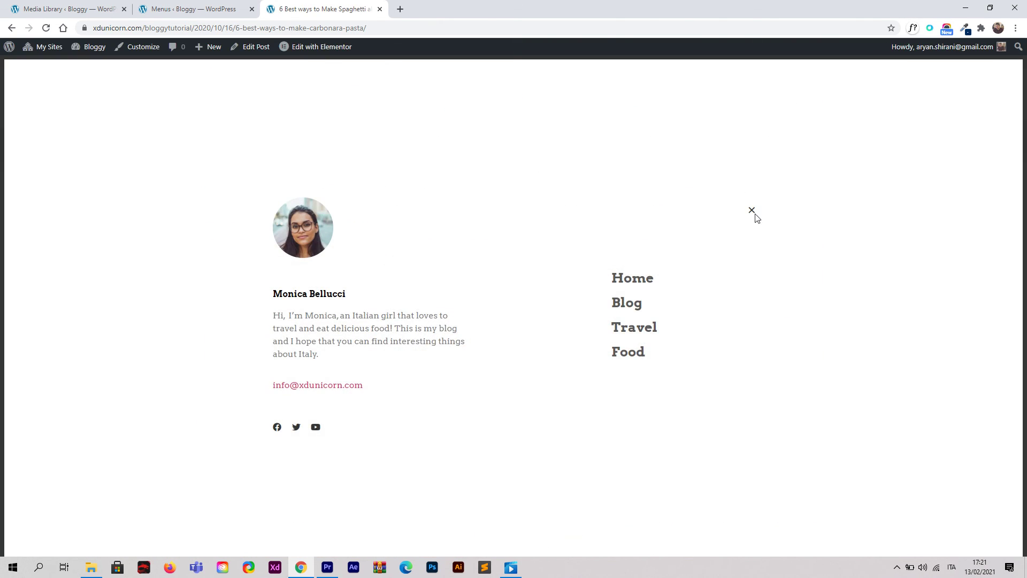
pyautogui.click(632, 302)
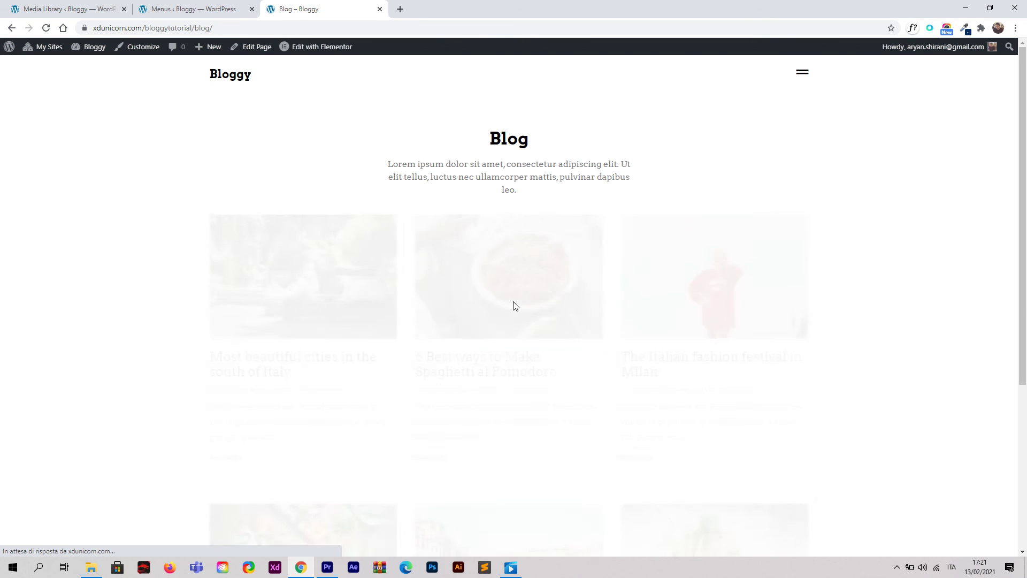
pyautogui.click(240, 81)
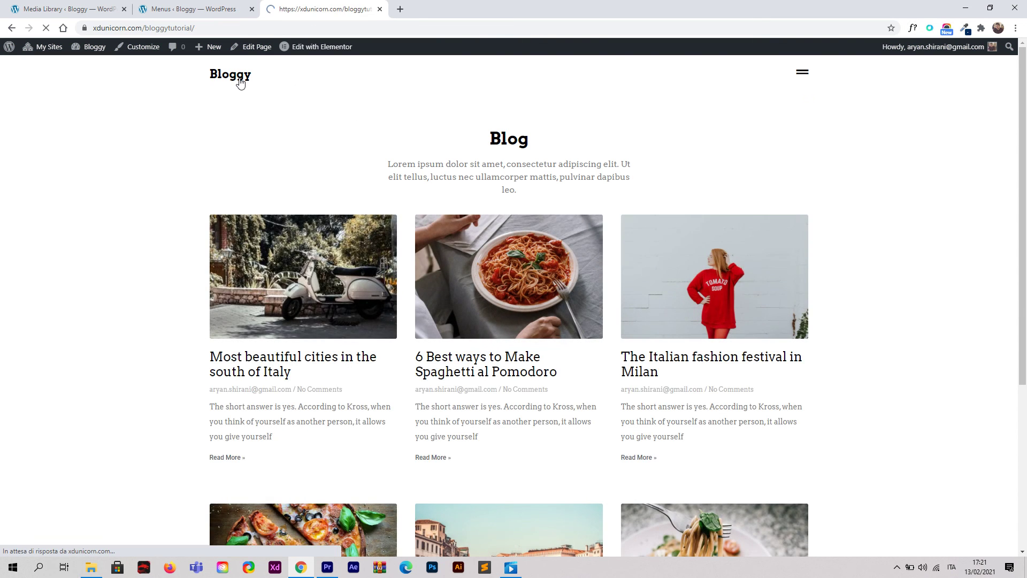